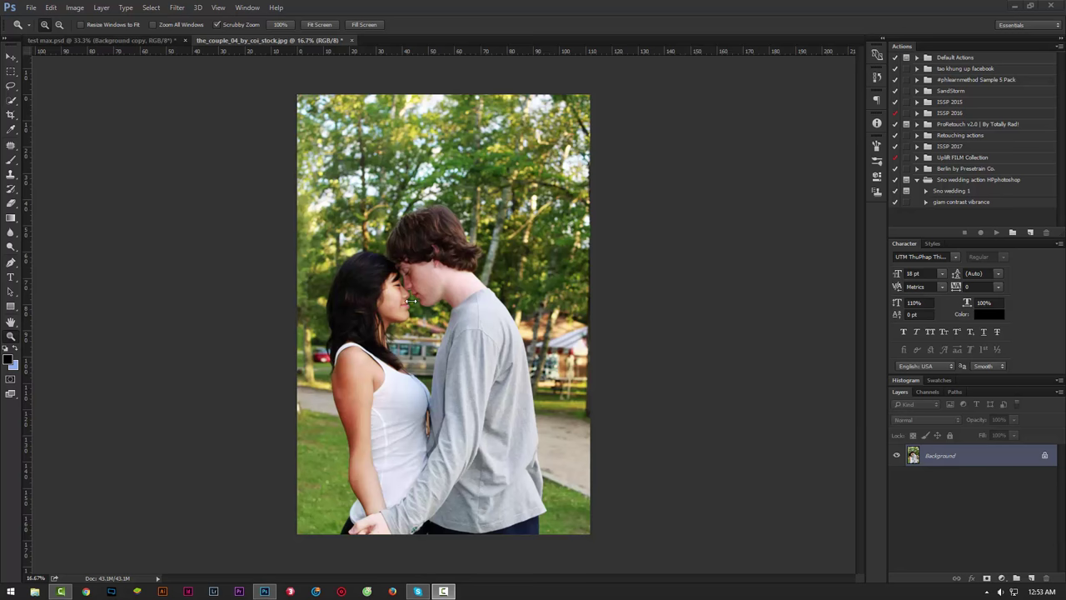
# - Select the Quick Selection tool and switch to the test max.psd night-street composite
pyautogui.click(146, 39)
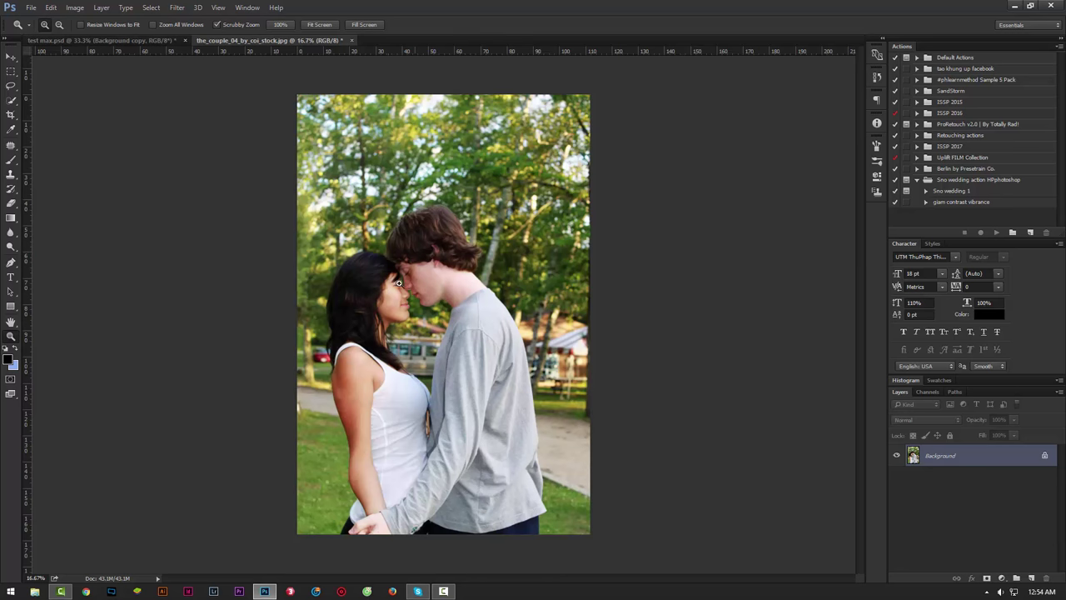
pyautogui.press('w')
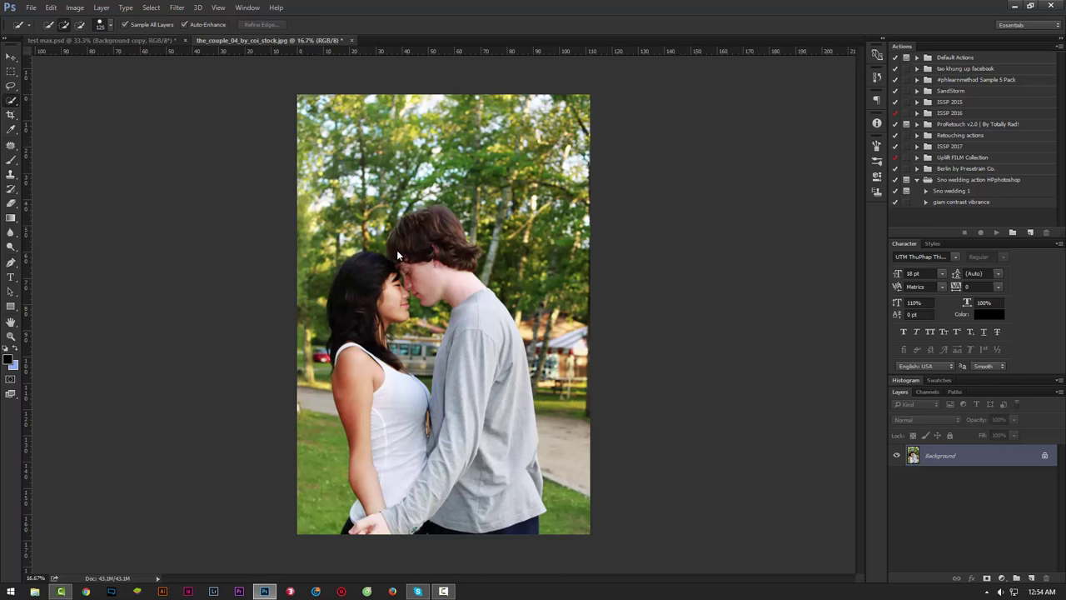
pyautogui.hotkey('ctrl', 'Tab')
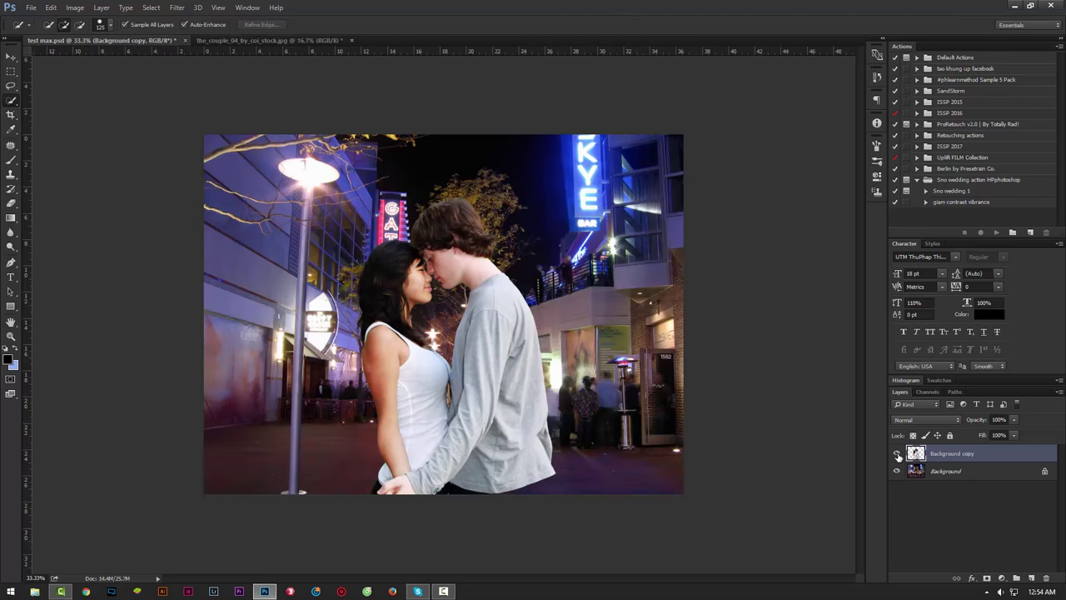
pyautogui.click(897, 453)
pyautogui.click(897, 454)
pyautogui.click(279, 40)
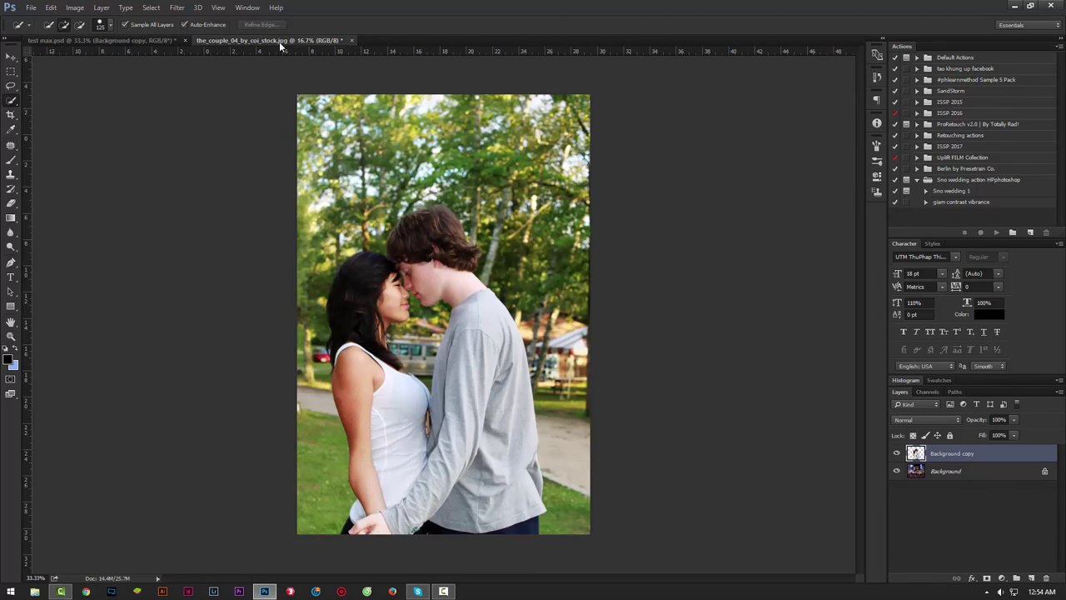
pyautogui.click(130, 42)
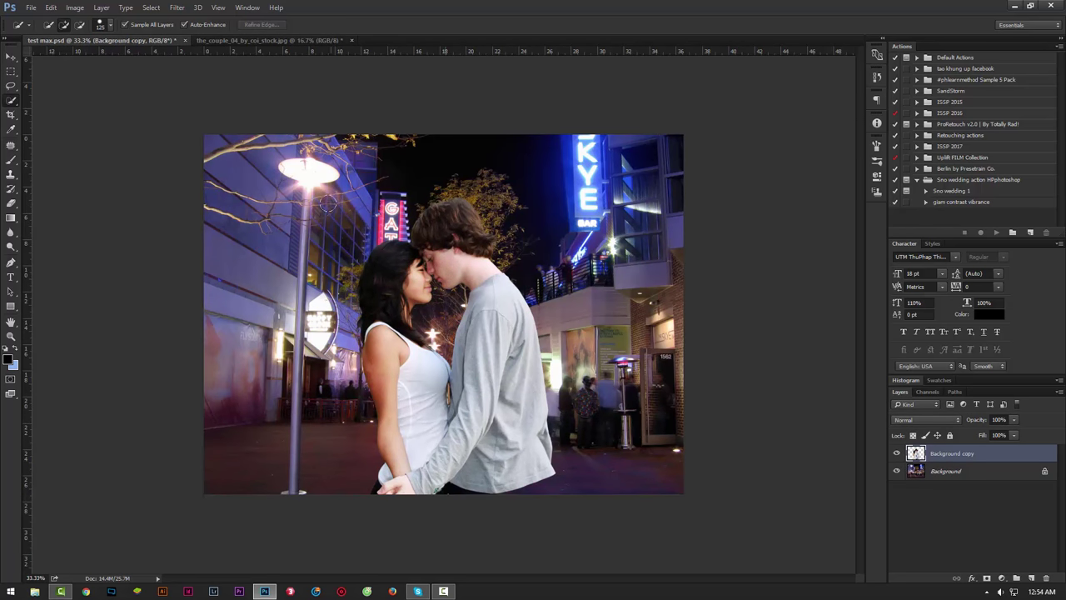
pyautogui.click(896, 453)
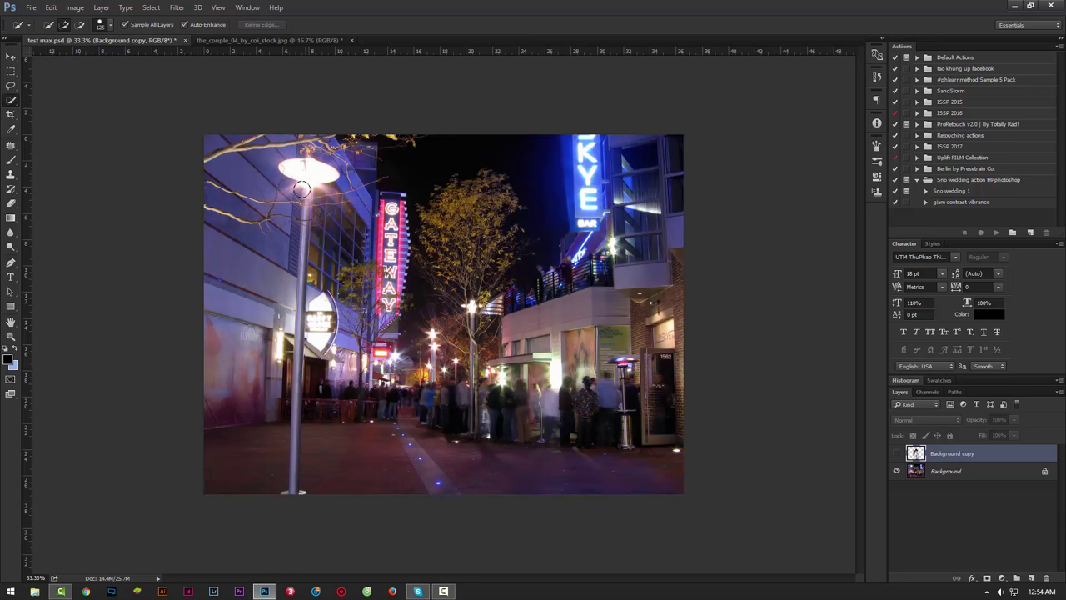
pyautogui.click(897, 454)
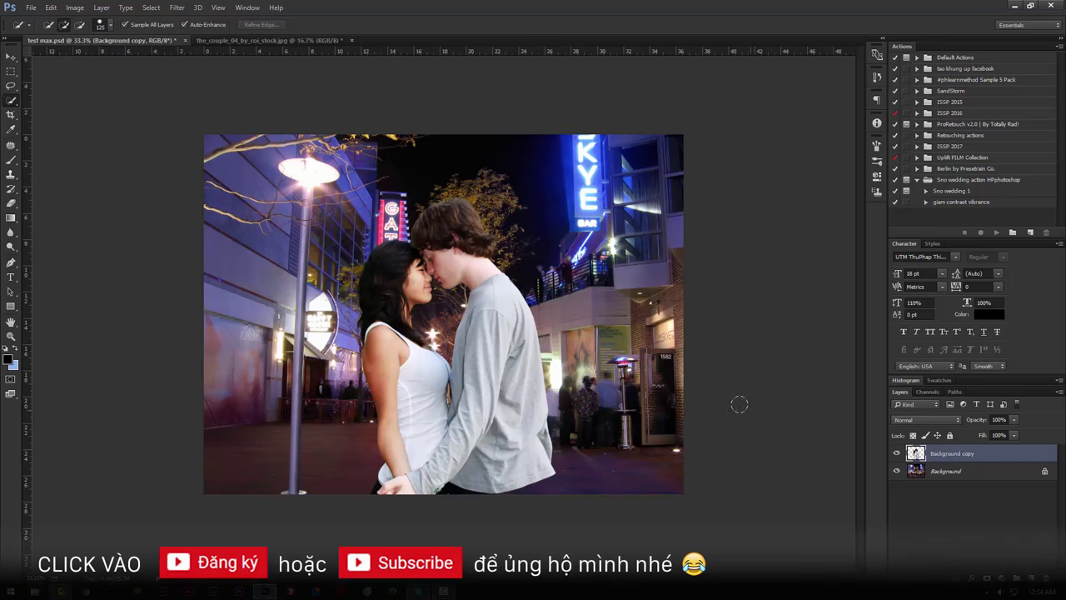
# - Flip the couple horizontally, shift them left toward the lamp post, and hide the layer to compare
pyautogui.hotkey('ctrl', 't')
pyautogui.rightClick(500, 327)
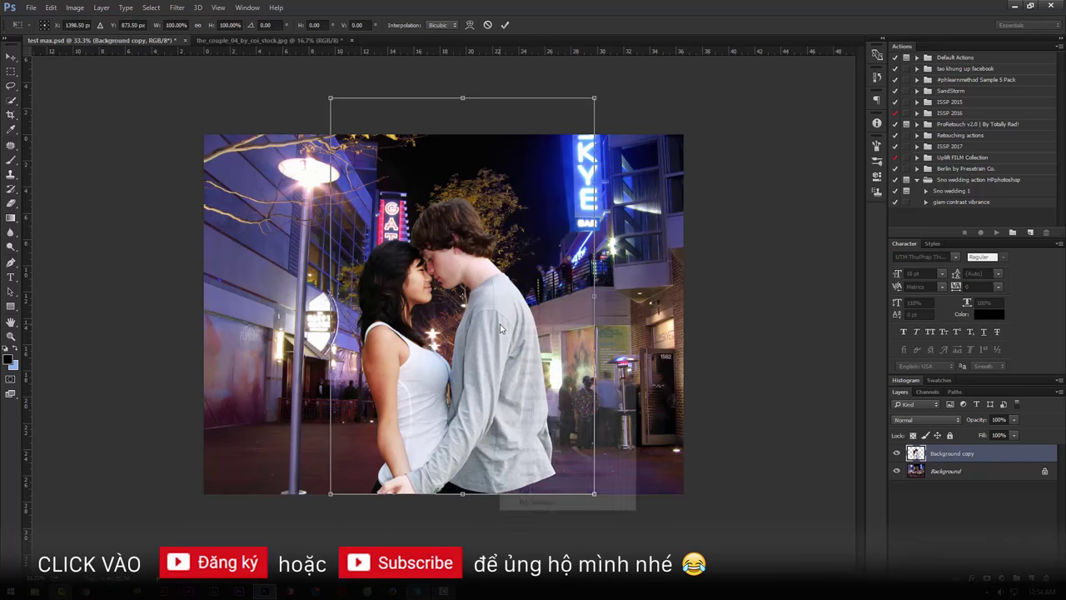
pyautogui.click(570, 494)
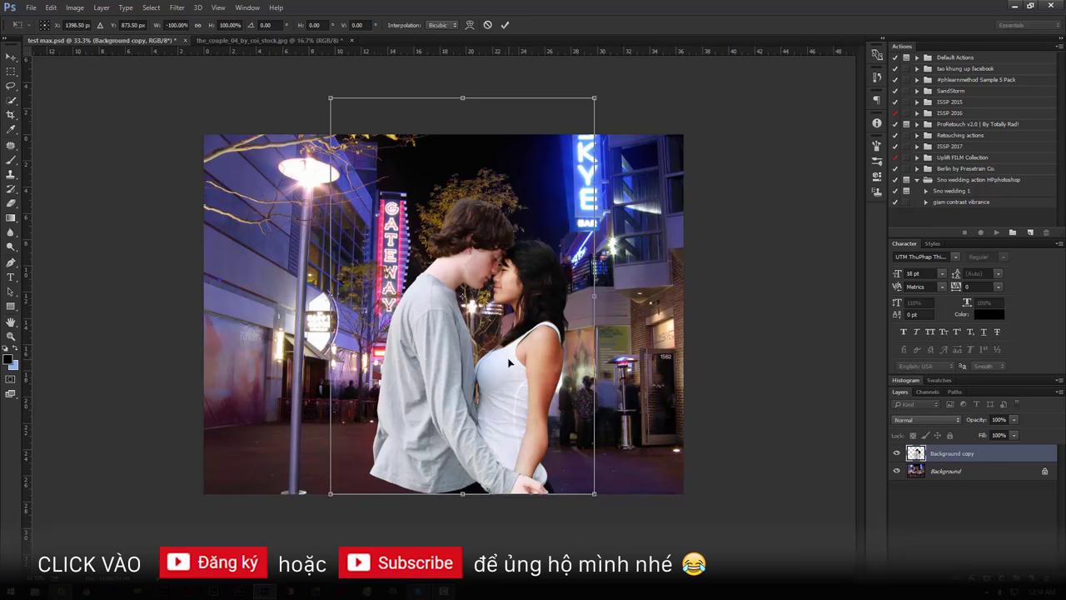
pyautogui.moveTo(509, 362)
pyautogui.mouseDown()
pyautogui.moveTo(480, 377)
pyautogui.moveTo(482, 359)
pyautogui.mouseUp()
pyautogui.press('Return')
pyautogui.press('w')
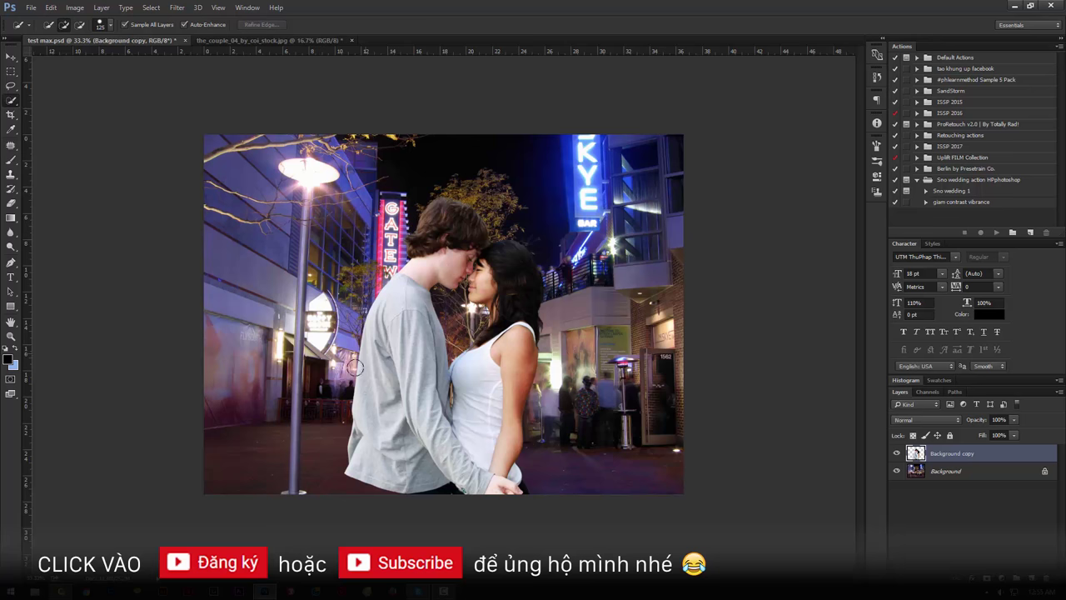
pyautogui.click(897, 453)
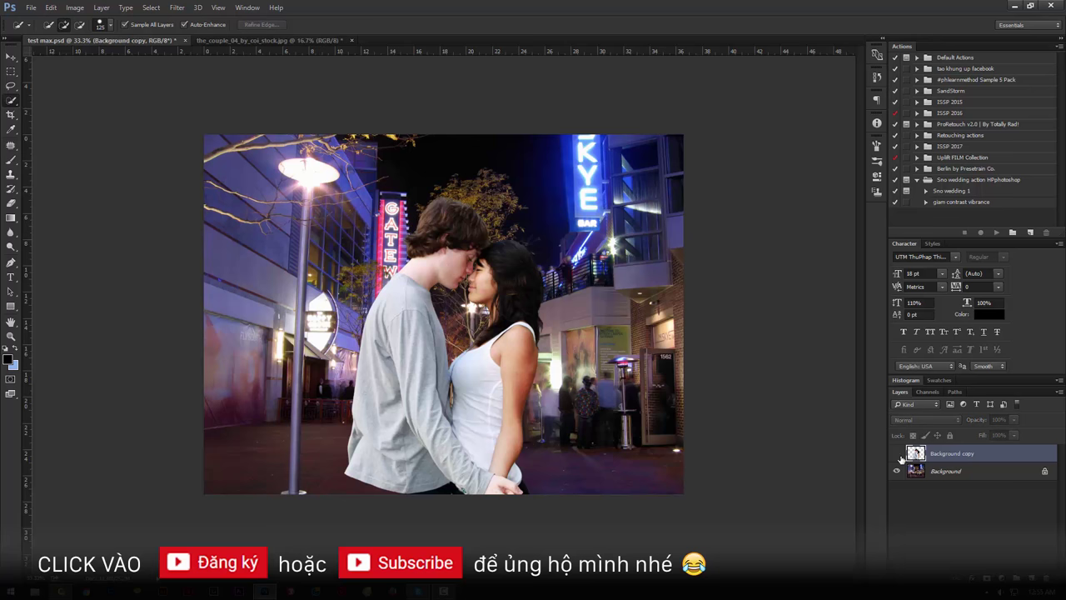
# - Show the couple layer again and duplicate it into Background copy 2
pyautogui.click(897, 453)
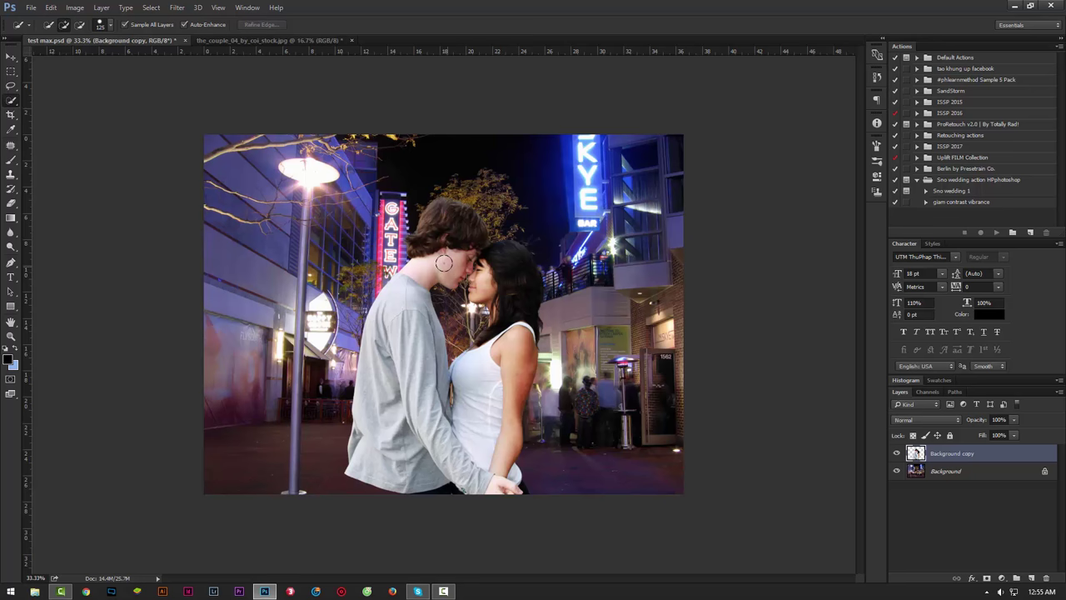
pyautogui.hotkey('ctrl', 'j')
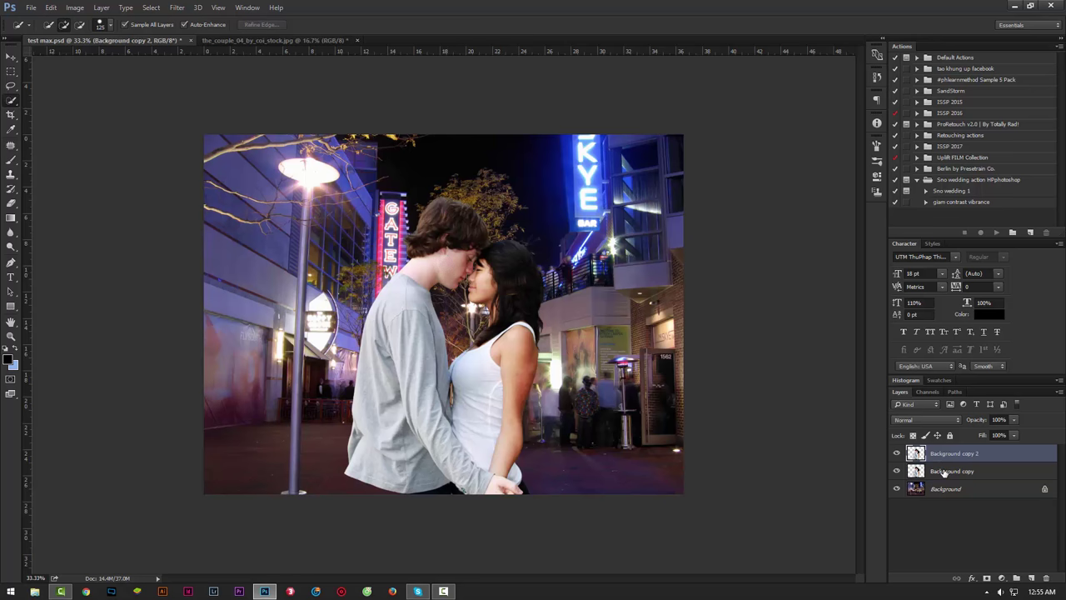
# - Open the Match Color adjustment and move its window off the couple
pyautogui.click(71, 8)
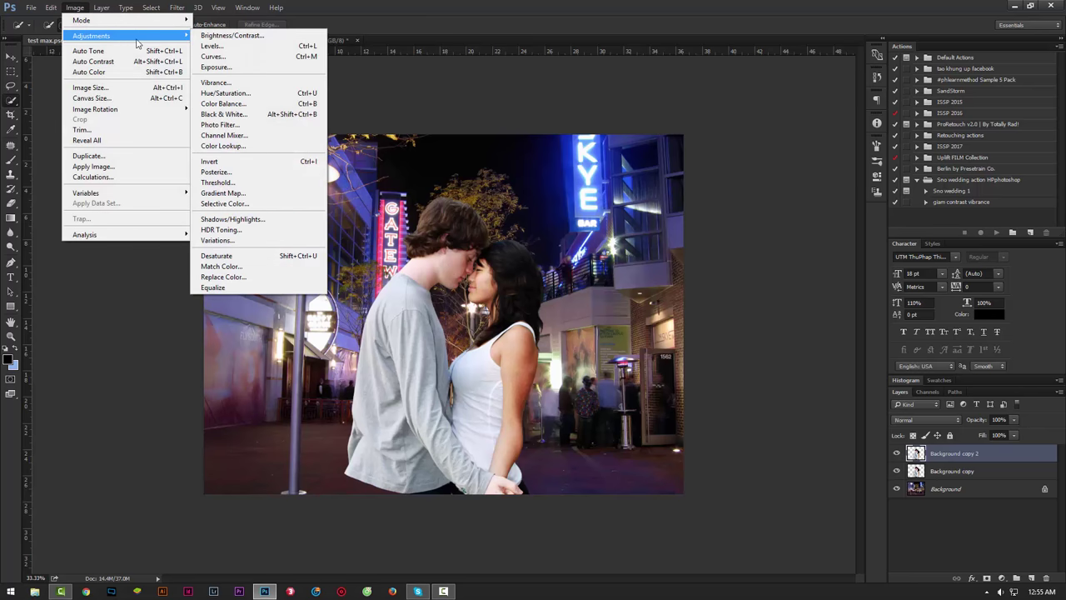
pyautogui.moveTo(91, 36)
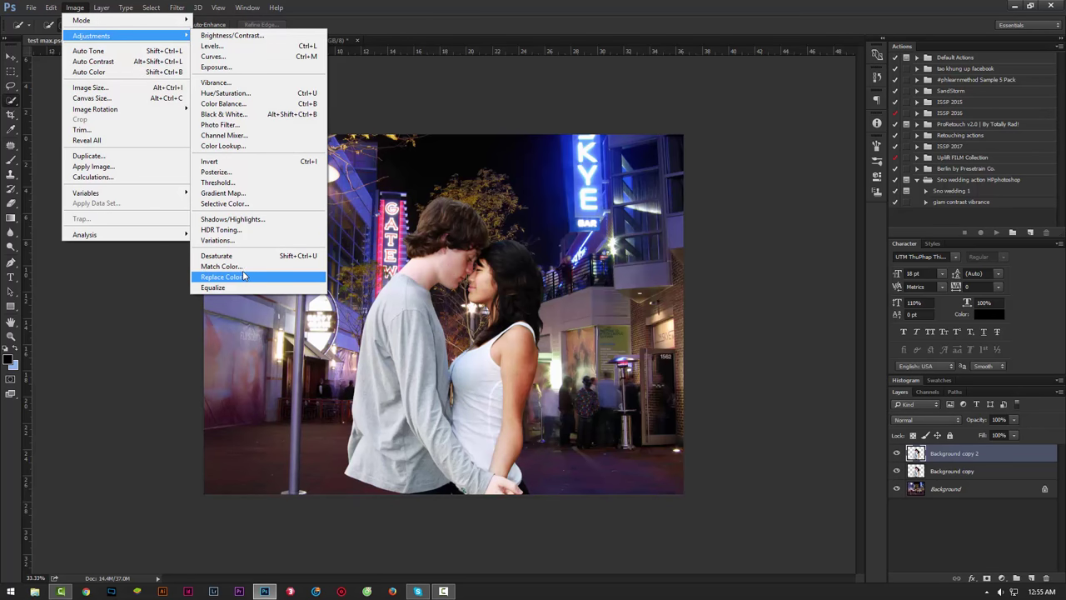
pyautogui.click(64, 7)
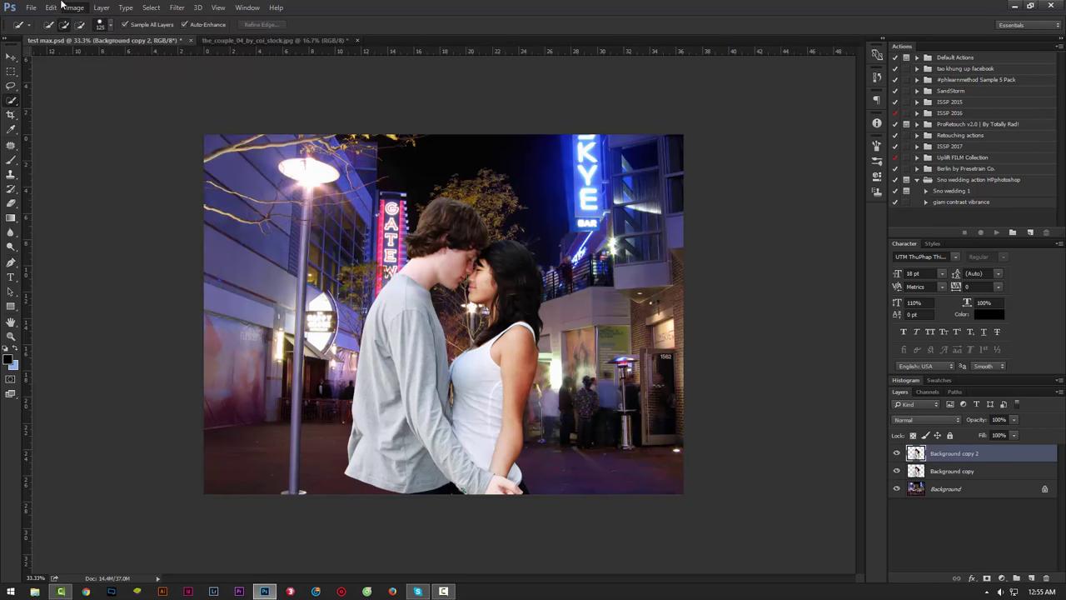
pyautogui.click(64, 6)
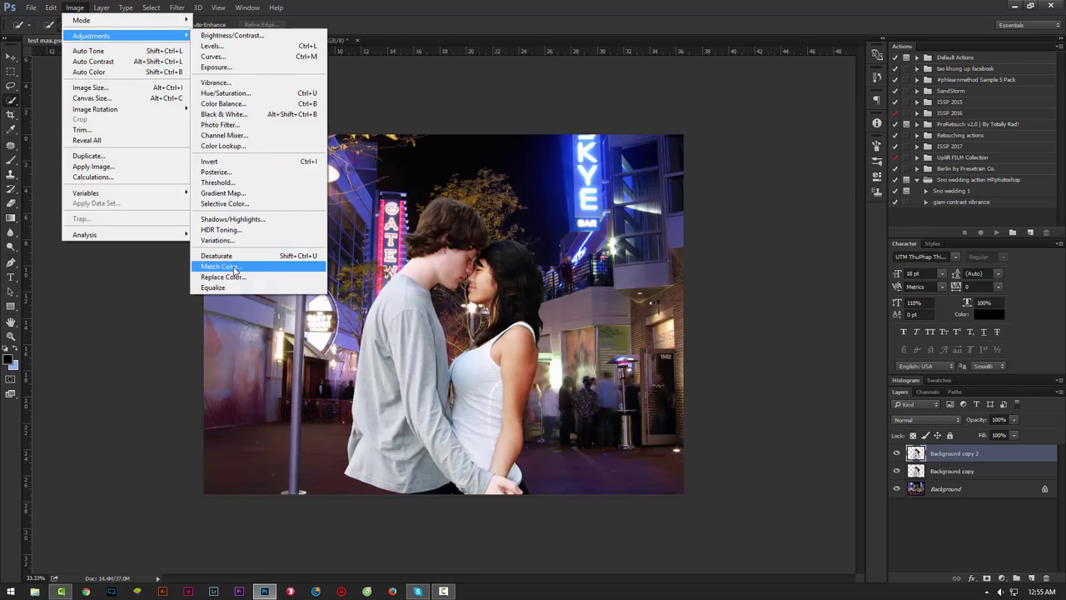
pyautogui.click(241, 265)
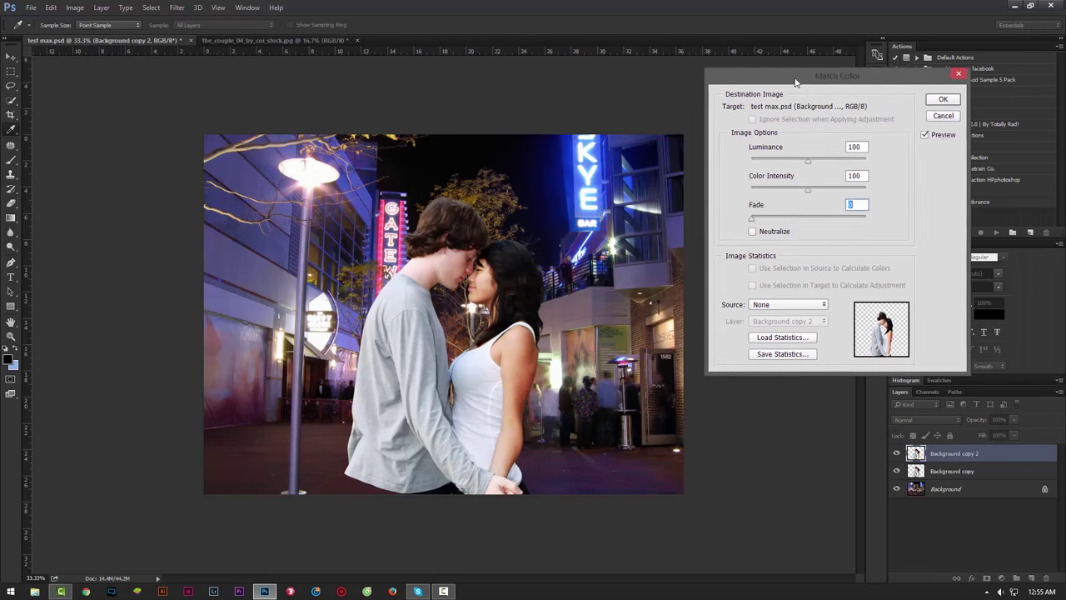
pyautogui.moveTo(891, 96); pyautogui.dragTo(726, 89)
# - Set the Match Color source to test max.psd with its Background layer
pyautogui.click(690, 302)
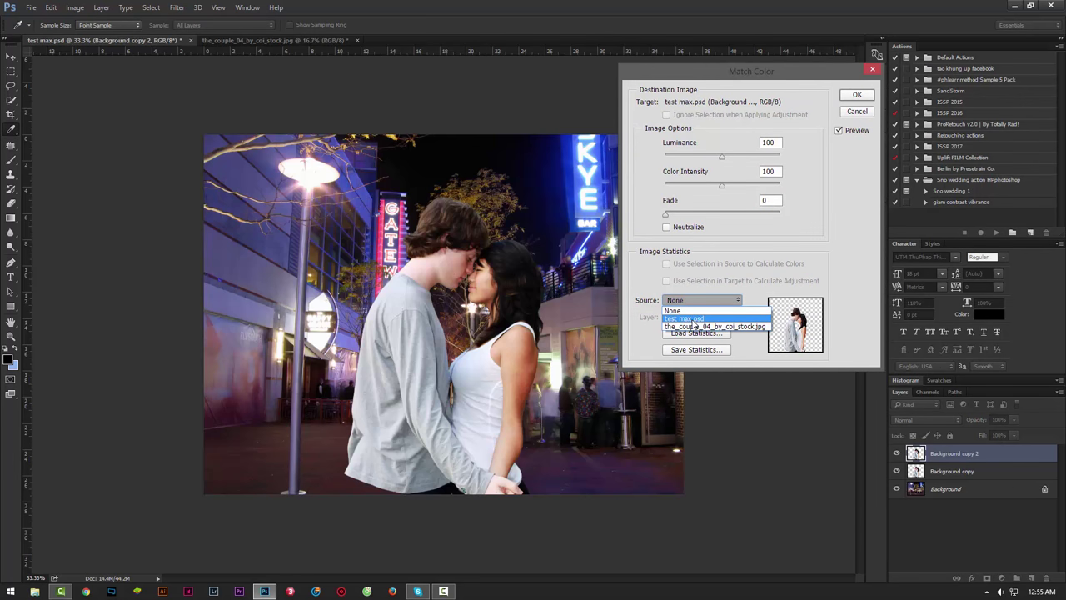
pyautogui.click(695, 319)
pyautogui.click(705, 301)
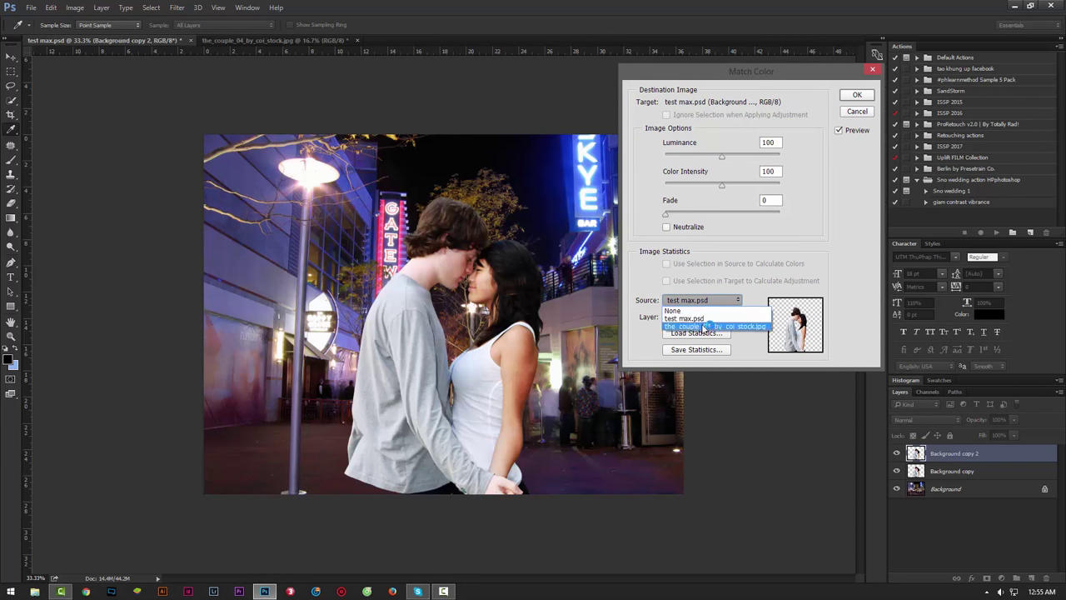
pyautogui.click(707, 326)
pyautogui.click(704, 320)
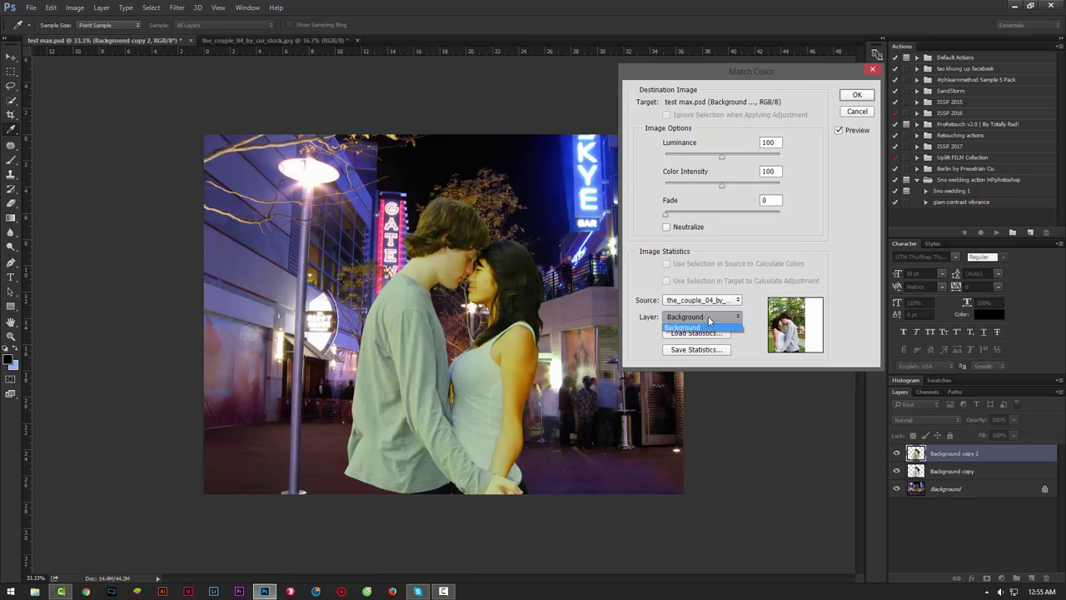
pyautogui.click(716, 300)
pyautogui.click(716, 319)
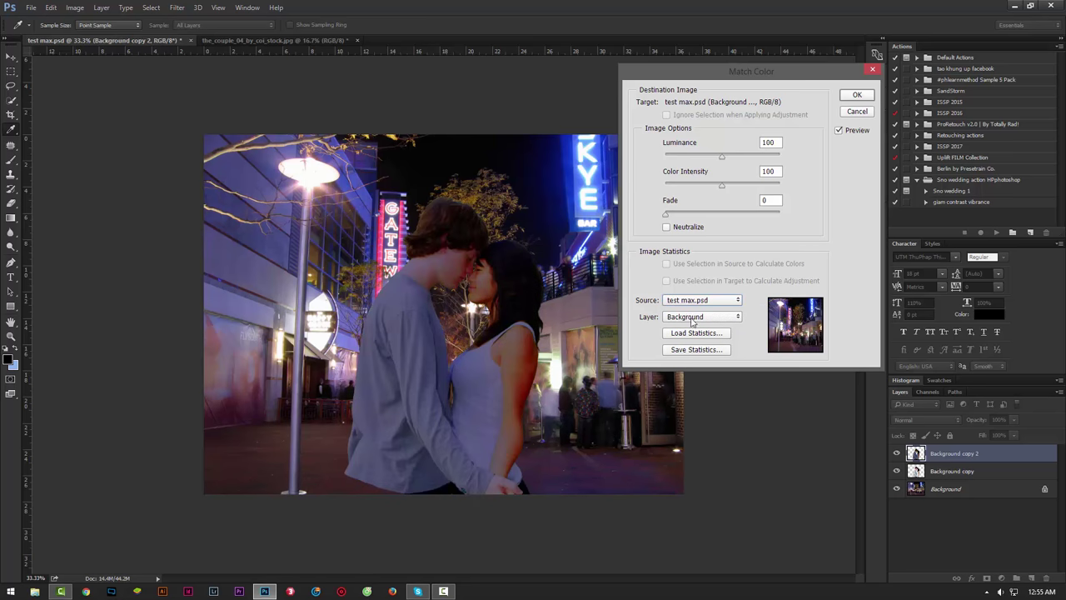
pyautogui.click(687, 318)
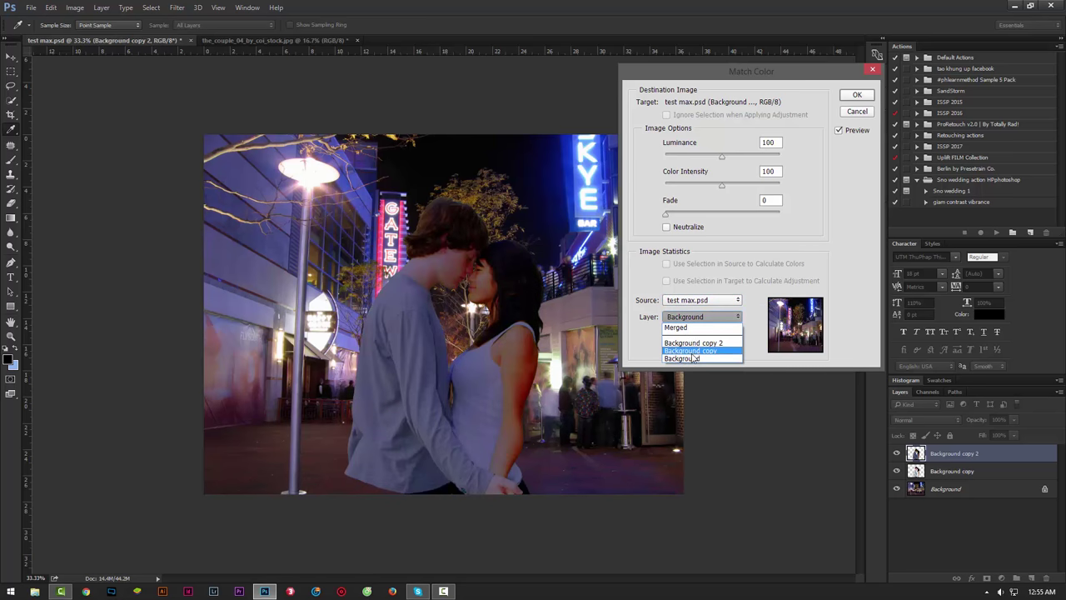
pyautogui.click(685, 358)
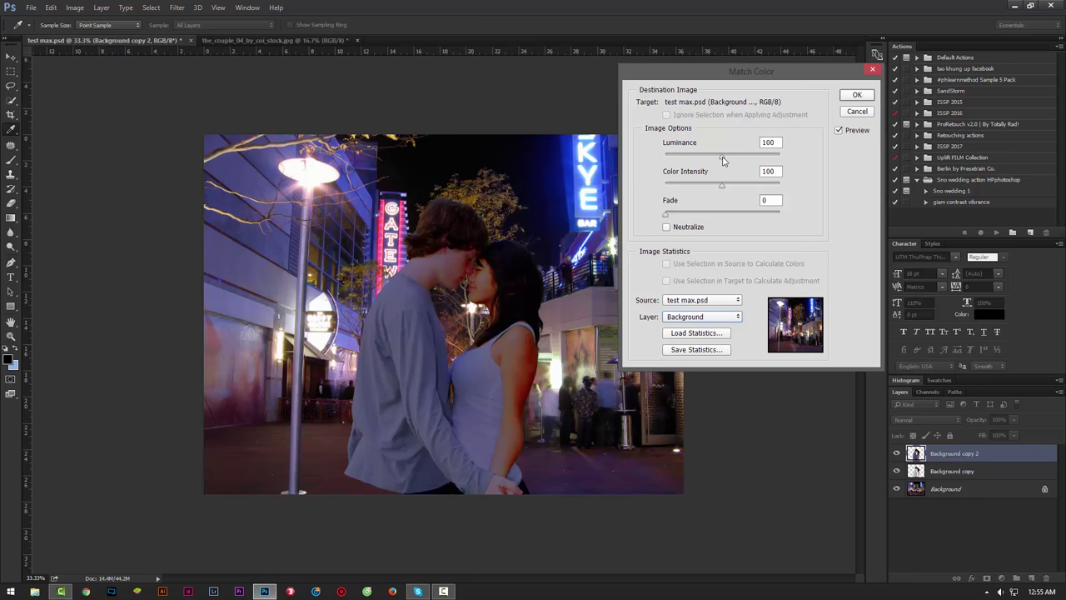
# - Tune Luminance, Fade and Color Intensity to give the couple the street's bluish tint
pyautogui.moveTo(722, 161); pyautogui.dragTo(705, 162)
pyautogui.click(721, 161)
pyautogui.moveTo(668, 218)
pyautogui.mouseDown()
pyautogui.moveTo(734, 217)
pyautogui.moveTo(657, 219)
pyautogui.mouseUp()
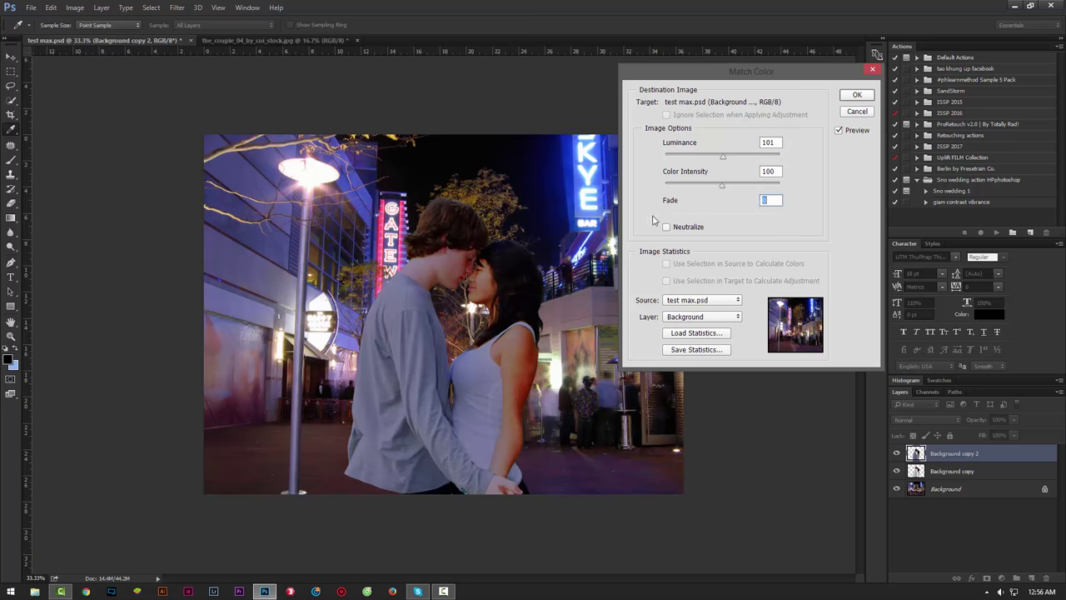
pyautogui.moveTo(722, 185)
pyautogui.mouseDown()
pyautogui.moveTo(752, 190)
pyautogui.moveTo(709, 197)
pyautogui.moveTo(722, 198)
pyautogui.mouseUp()
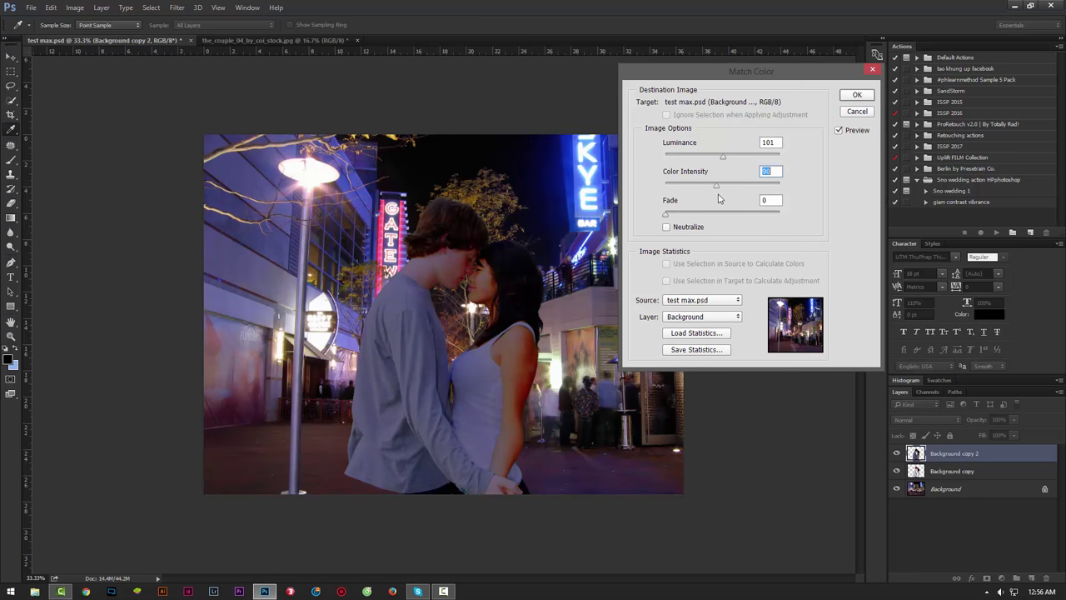
pyautogui.moveTo(723, 155)
pyautogui.mouseDown()
pyautogui.moveTo(745, 157)
pyautogui.moveTo(726, 167)
pyautogui.mouseUp()
# - Apply the Match Color and lower Background copy 2's opacity to 66%
pyautogui.click(856, 95)
pyautogui.press('w')
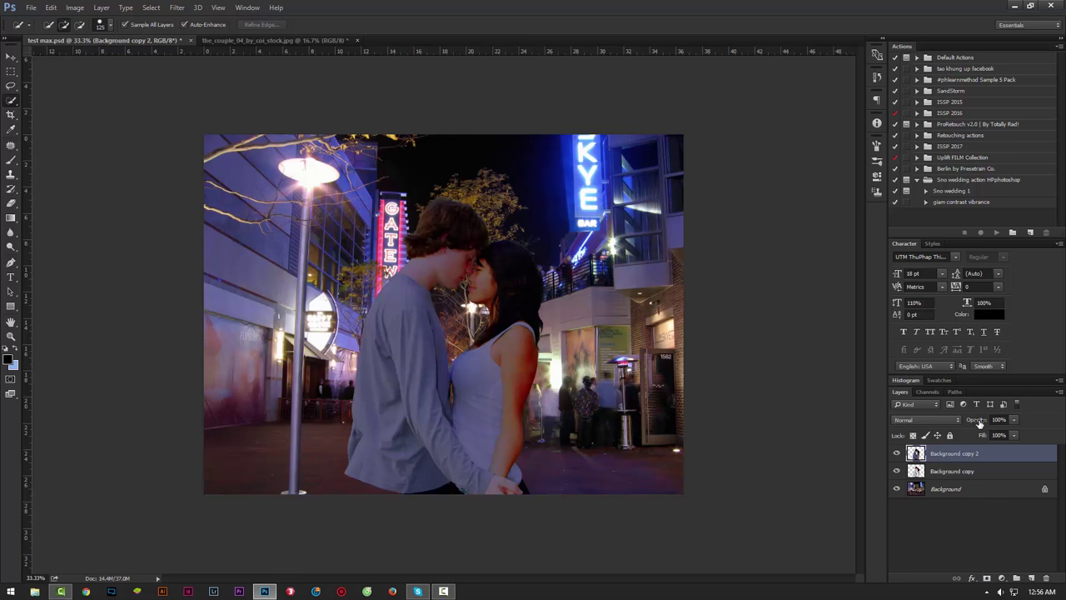
pyautogui.moveTo(981, 422); pyautogui.dragTo(965, 428)
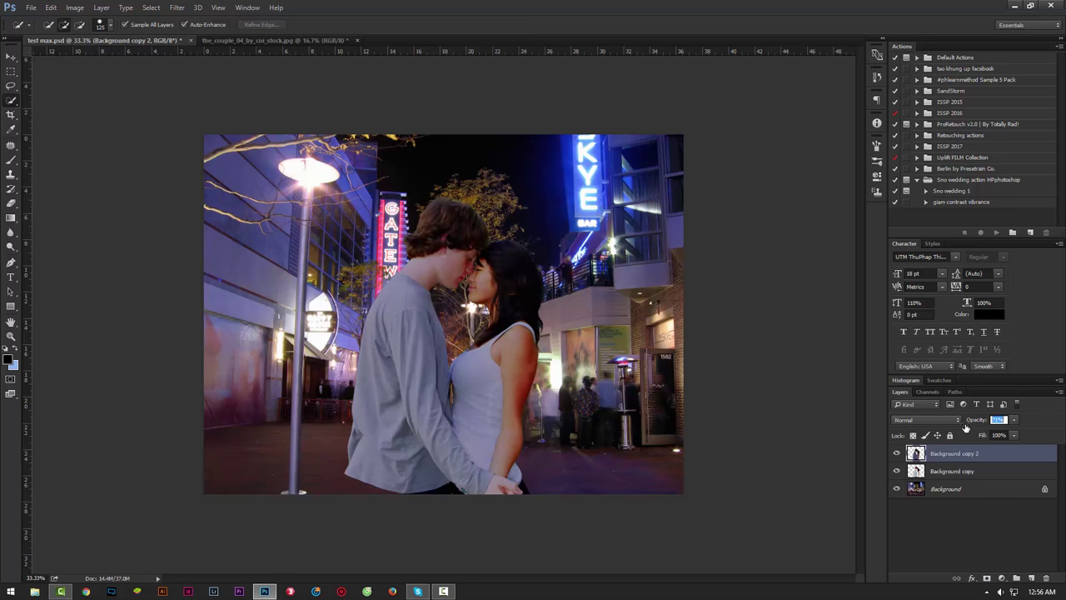
pyautogui.moveTo(968, 428); pyautogui.dragTo(946, 443)
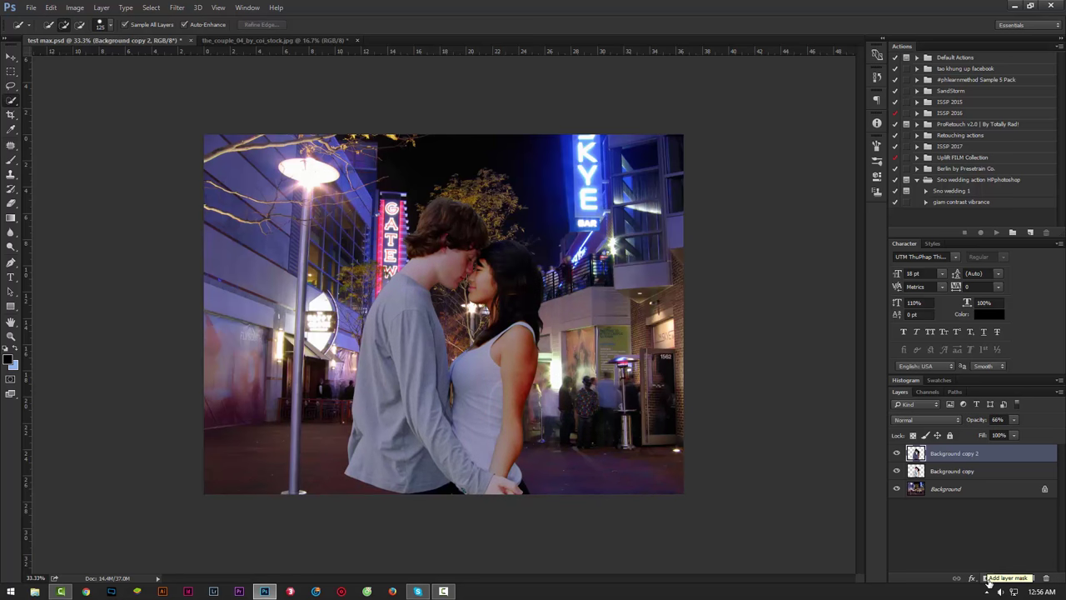
# - Add a layer mask to Background copy 2 and set up a soft 405 px brush
pyautogui.click(987, 578)
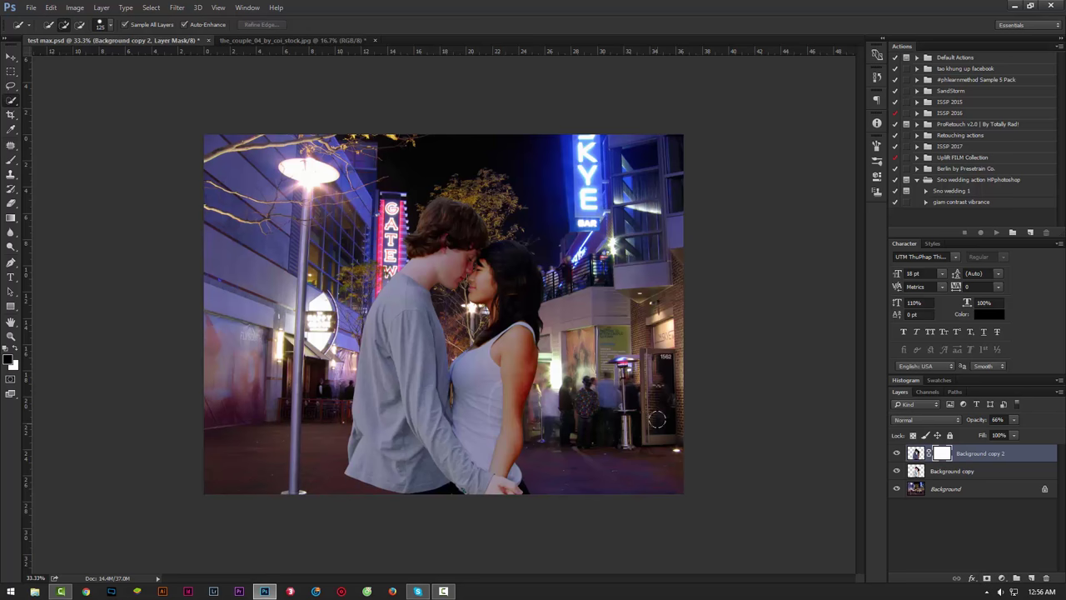
pyautogui.press('b')
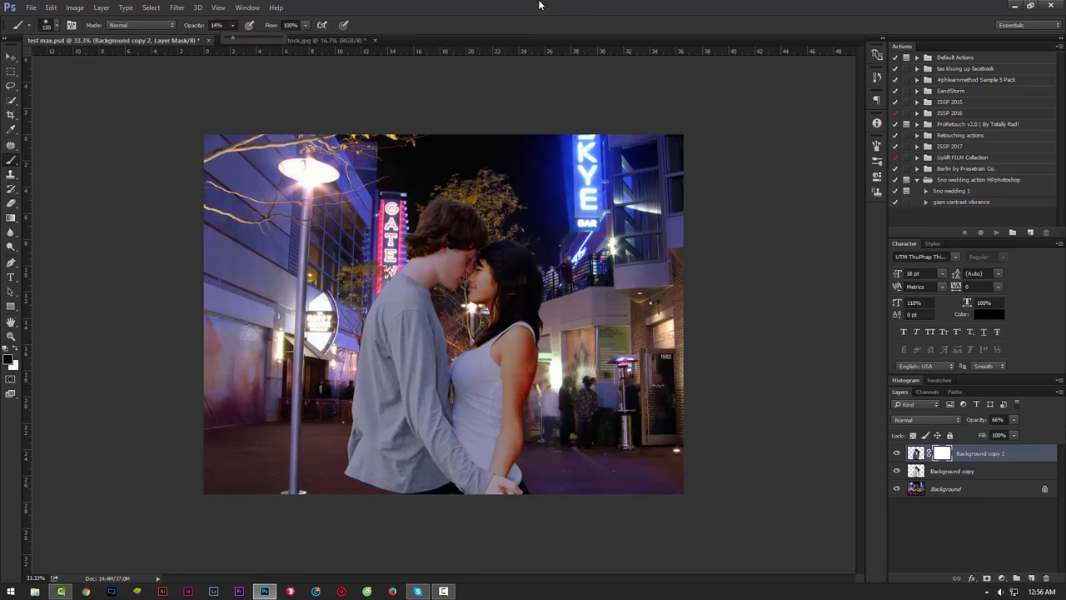
pyautogui.rightClick(504, 260)
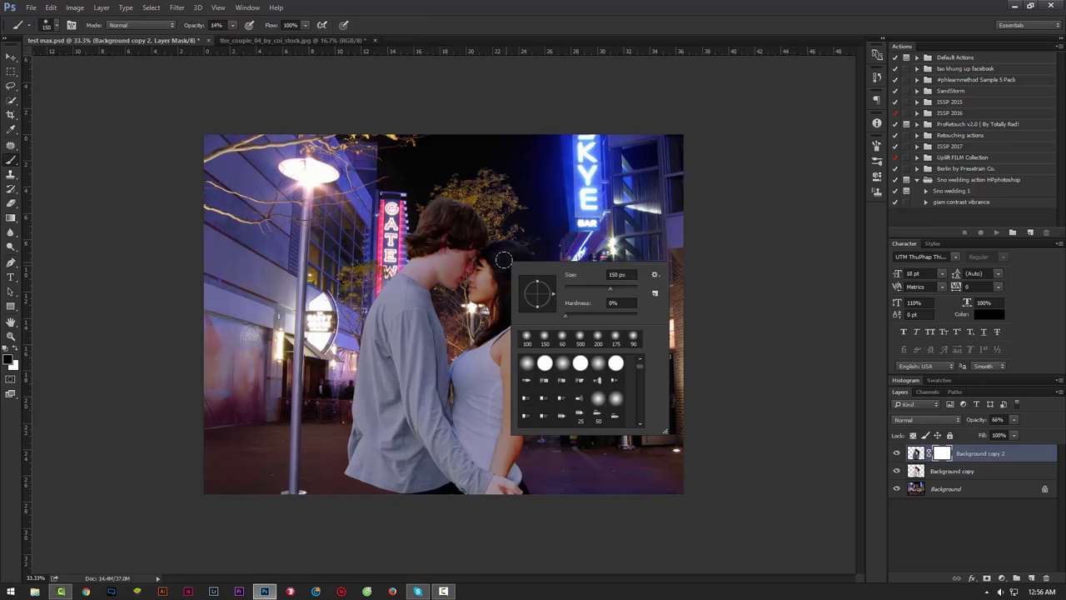
pyautogui.moveTo(621, 294); pyautogui.dragTo(621, 291)
pyautogui.press('Return')
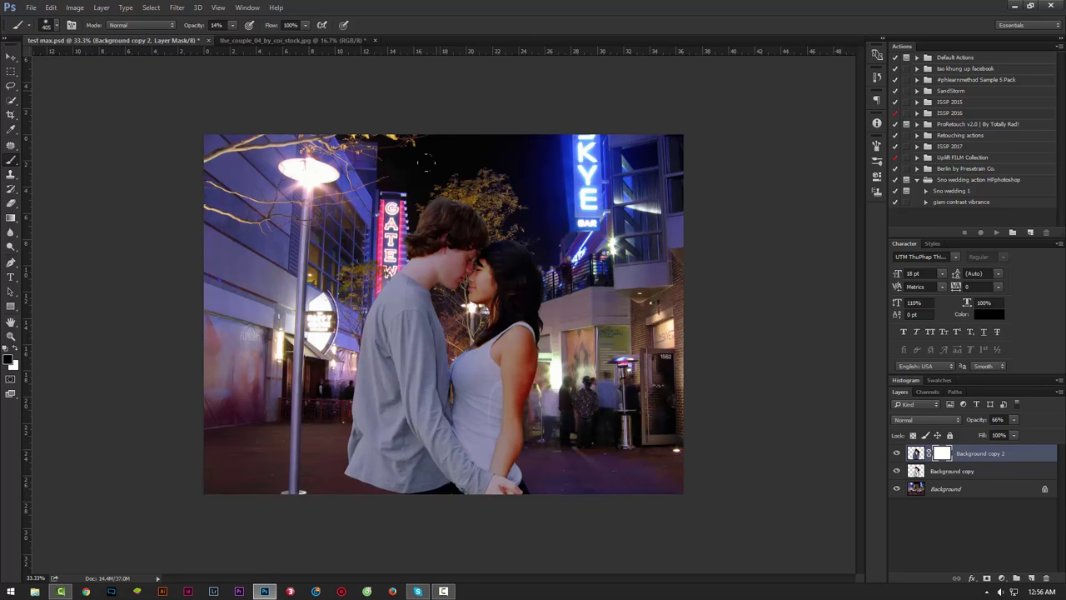
pyautogui.rightClick(539, 285)
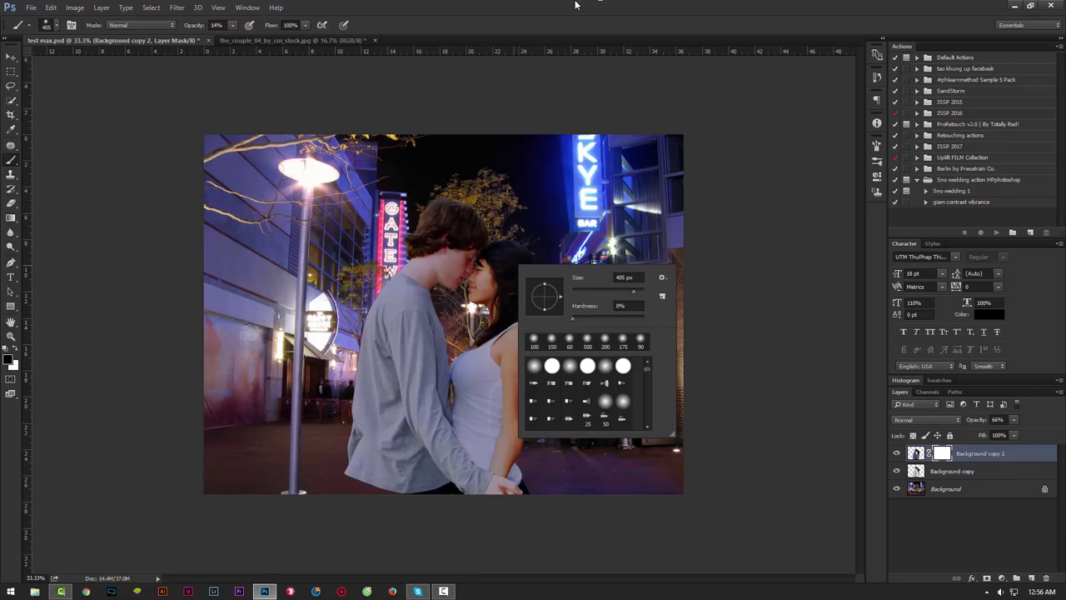
pyautogui.click(574, 5)
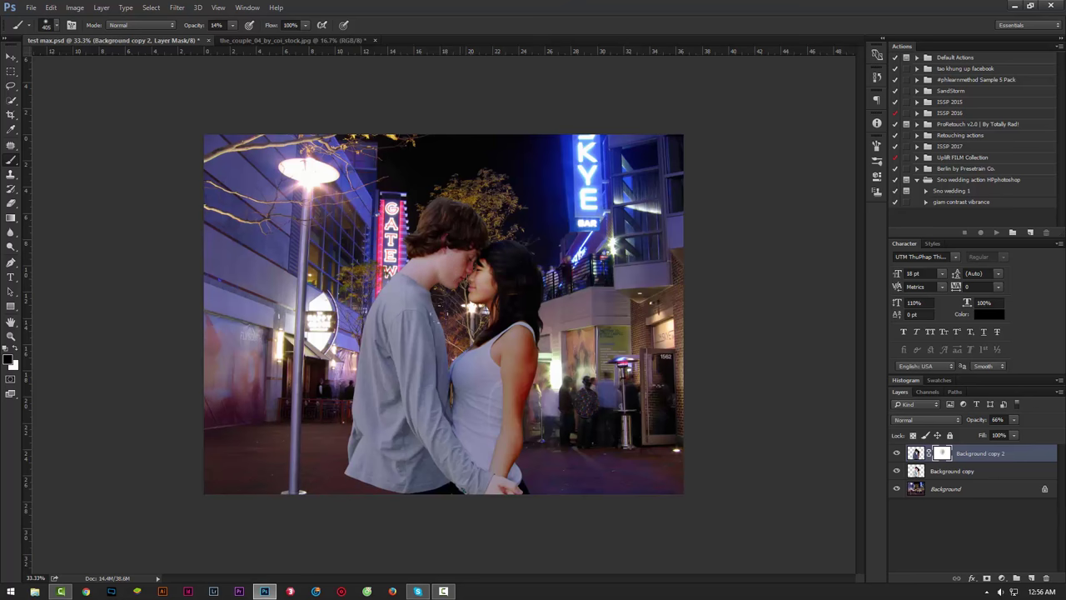
# - Paint the mask around the woman's face, neck and chest, toggling the layer to compare
pyautogui.moveTo(475, 342)
pyautogui.mouseDown()
pyautogui.moveTo(467, 388)
pyautogui.moveTo(500, 366)
pyautogui.mouseUp()
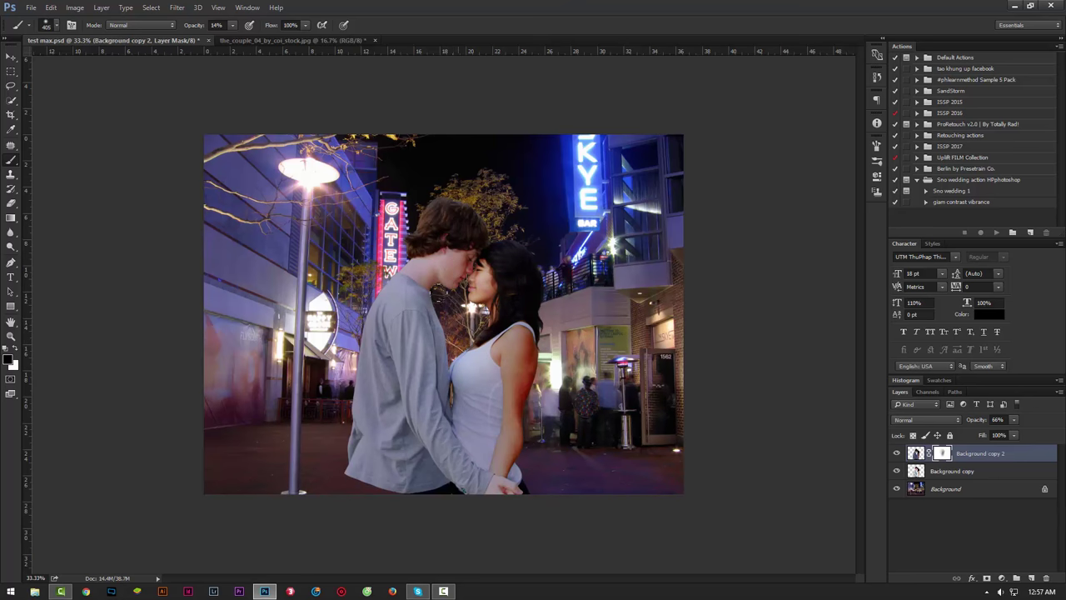
pyautogui.moveTo(498, 326); pyautogui.dragTo(523, 341)
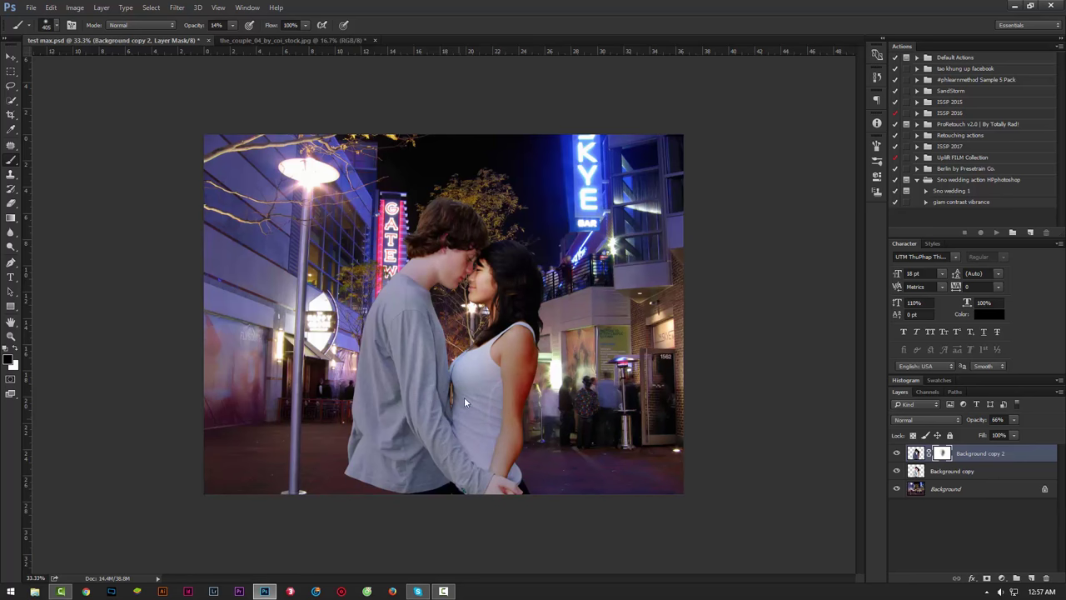
pyautogui.click(896, 453)
pyautogui.click(896, 453)
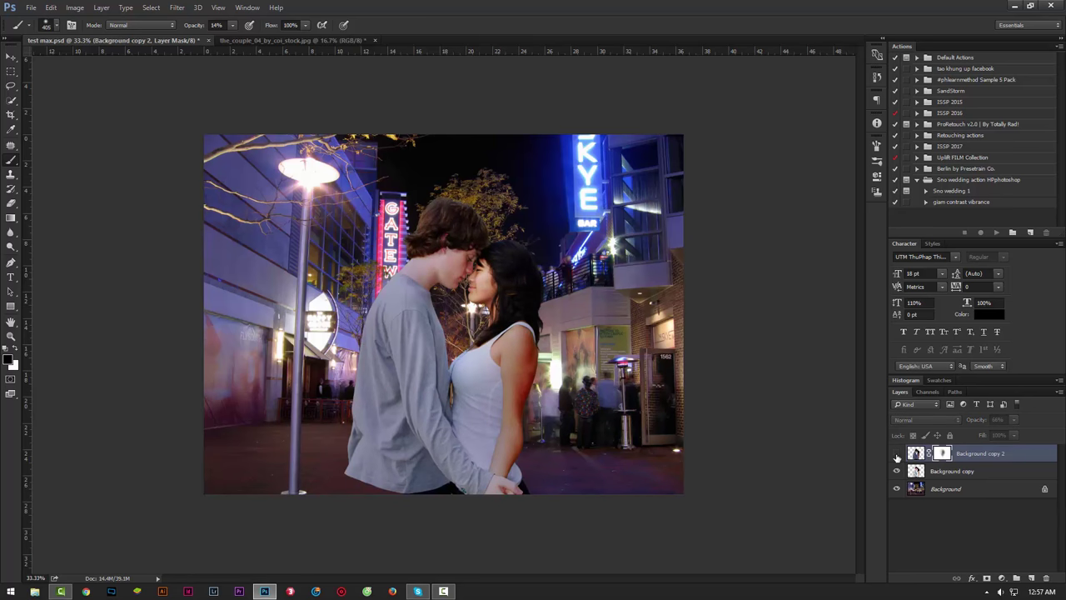
pyautogui.click(896, 453)
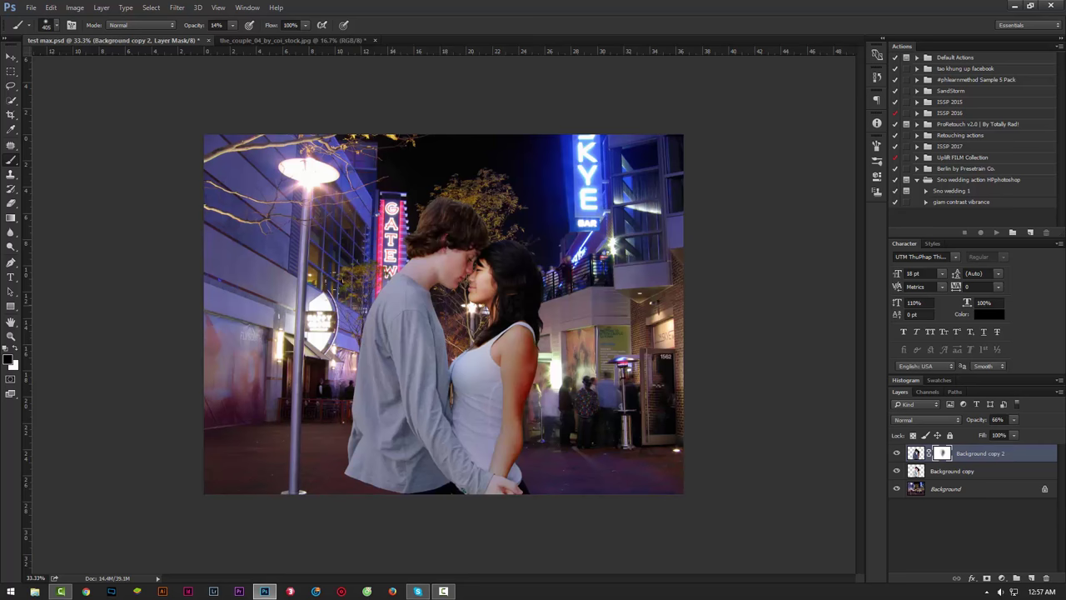
pyautogui.click(896, 453)
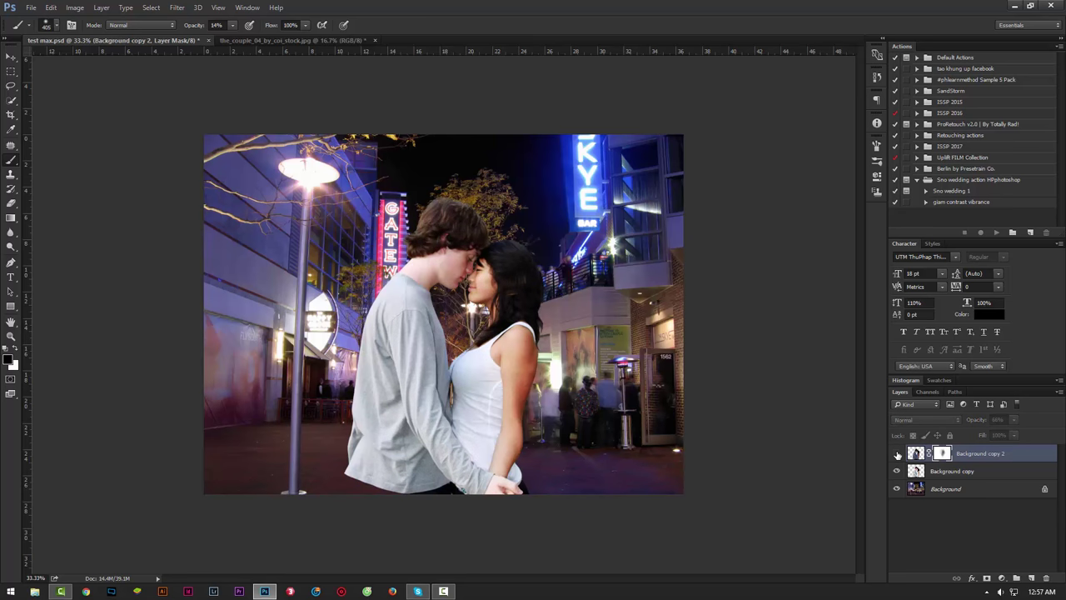
pyautogui.click(896, 453)
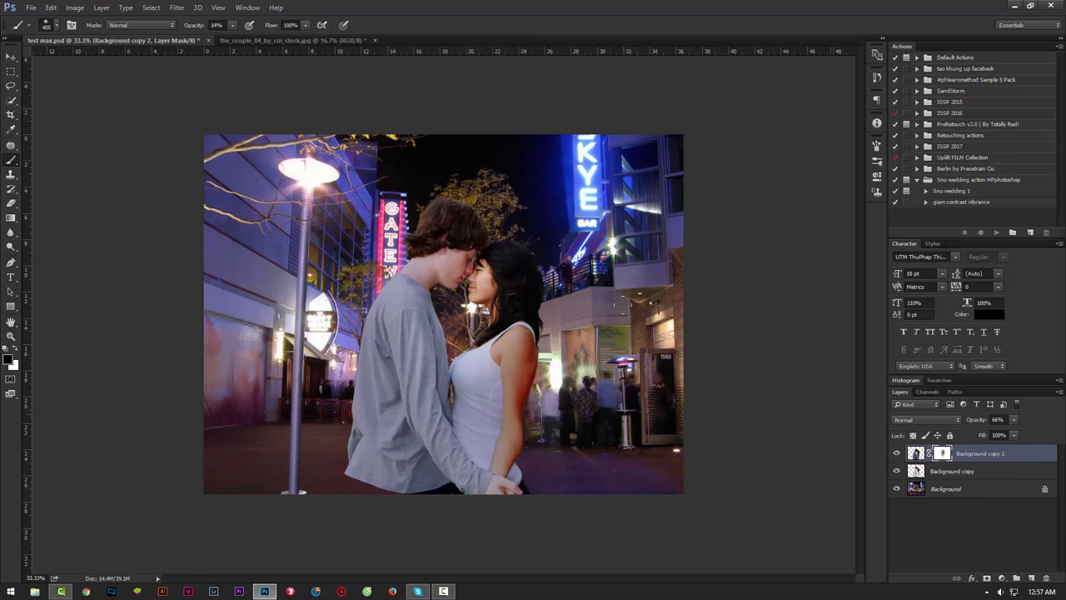
pyautogui.keyDown('ctrl'); pyautogui.click(977, 472); pyautogui.keyUp('ctrl')
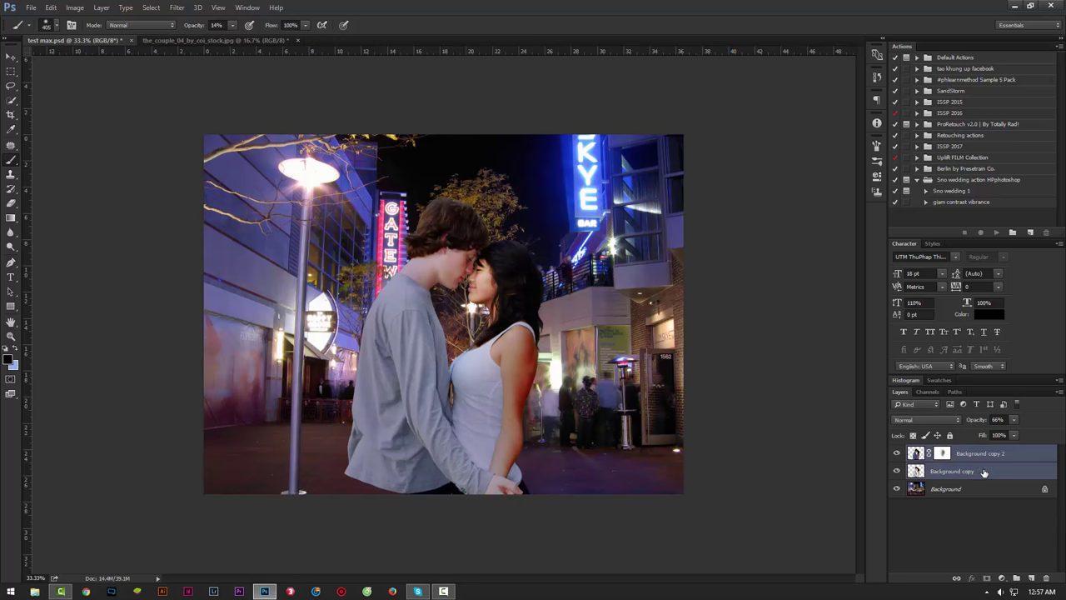
# - Merge Background copy and Background copy 2 into one layer with Merge Layers
pyautogui.rightClick(984, 472)
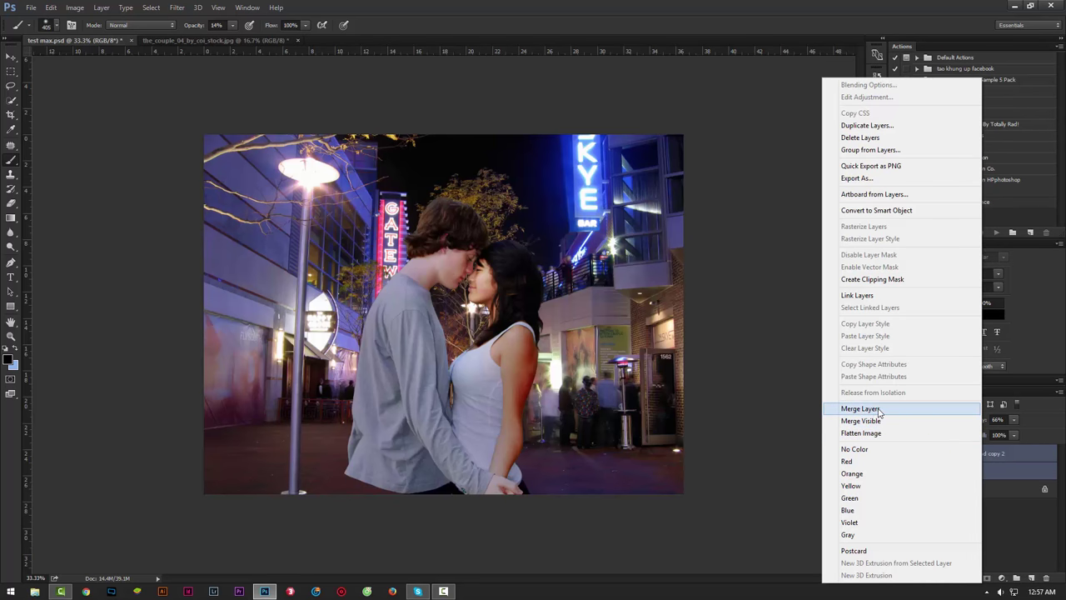
pyautogui.click(878, 412)
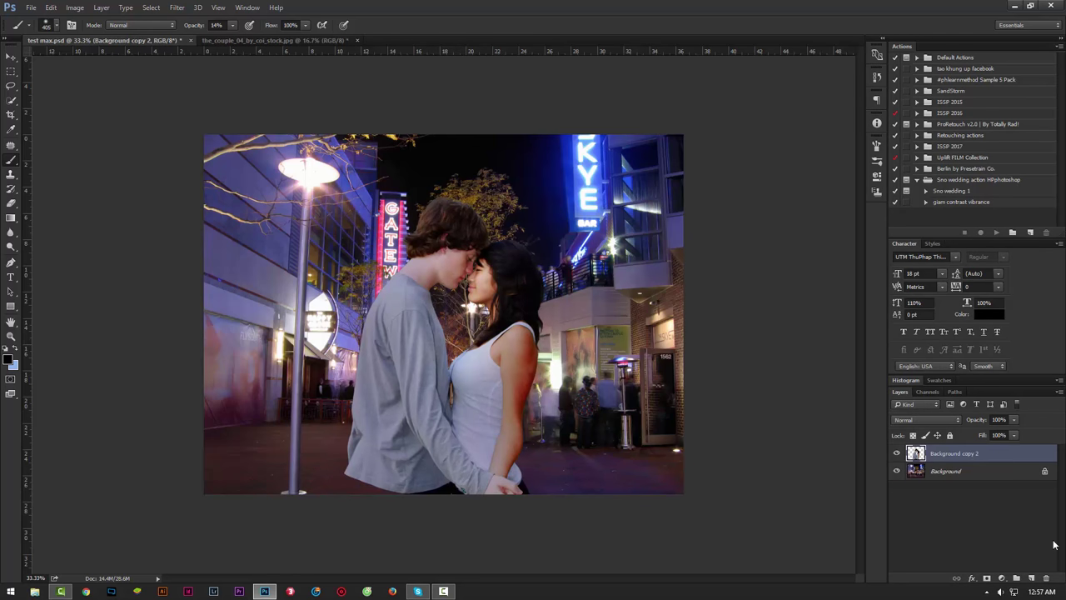
# - Create empty Layer 1 above the merged couple and zoom in on the boy's head
pyautogui.click(1031, 577)
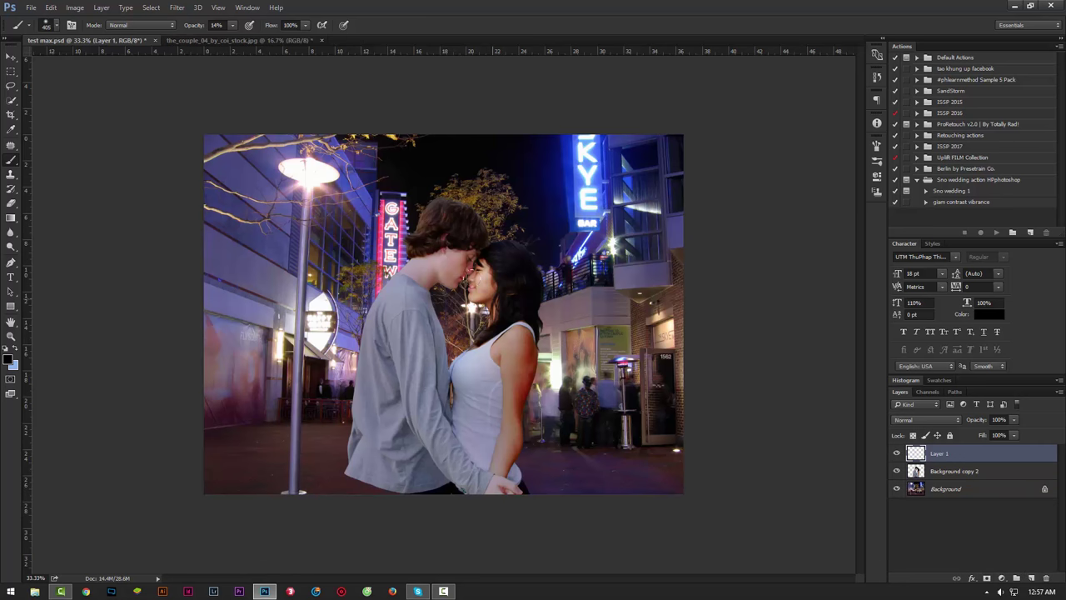
pyautogui.press('z')
pyautogui.moveTo(406, 221)
pyautogui.mouseDown()
pyautogui.moveTo(479, 239)
pyautogui.moveTo(547, 286)
pyautogui.mouseUp()
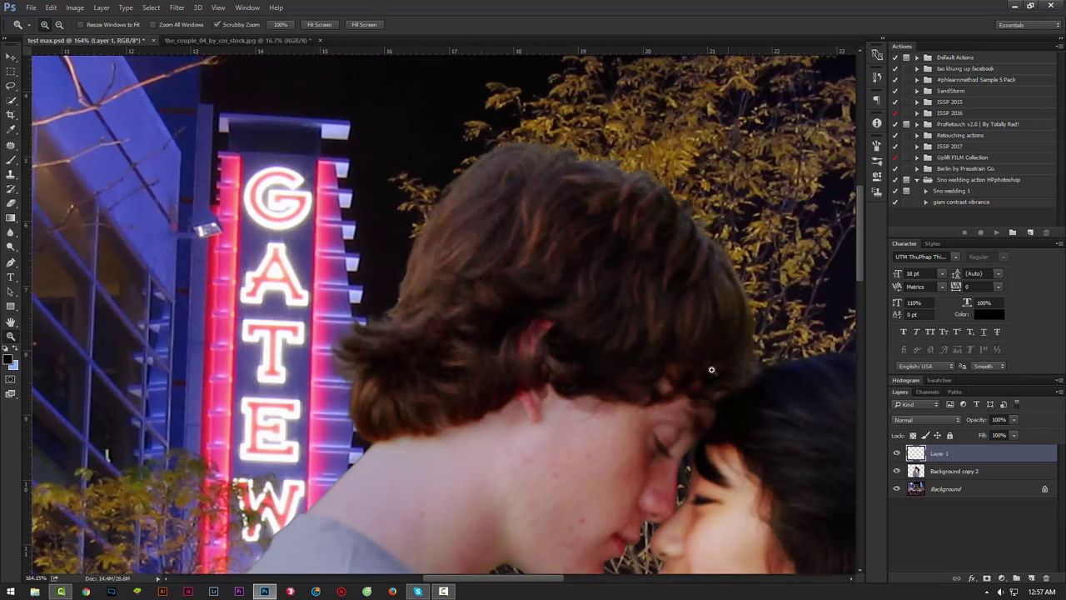
pyautogui.moveTo(468, 310); pyautogui.dragTo(396, 333)
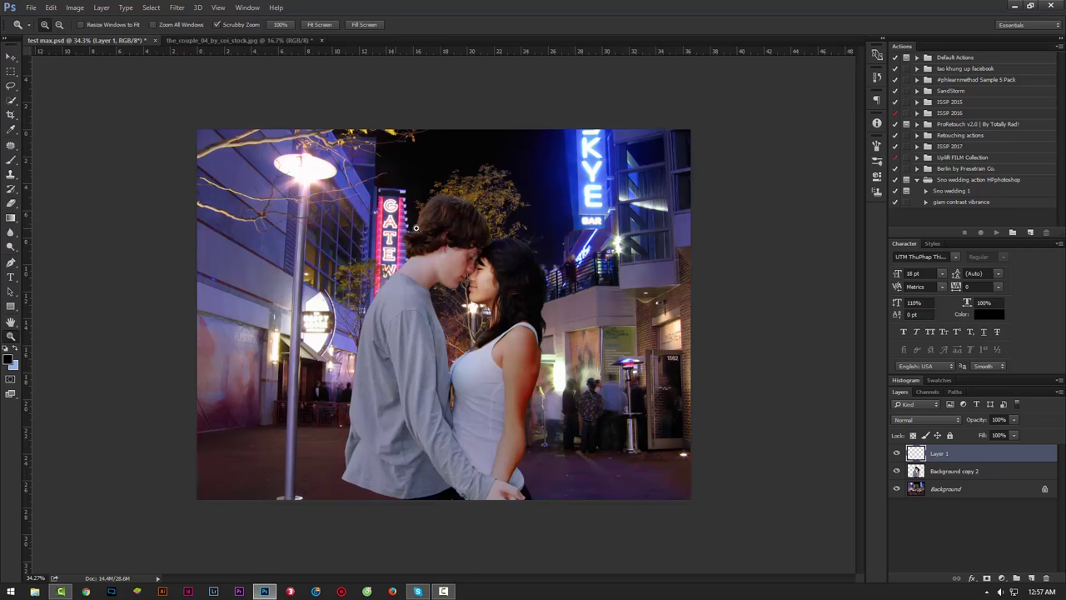
pyautogui.moveTo(396, 232); pyautogui.dragTo(920, 435)
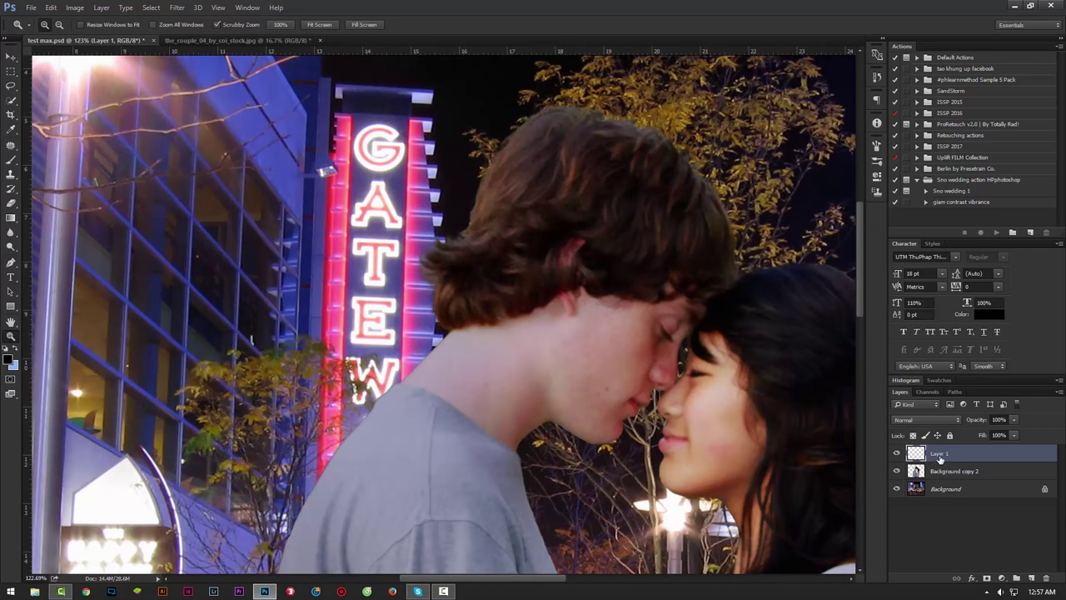
pyautogui.press('alt')
# - Clip Layer 1 to the couple layer and sample white from the street lamp for the Brush
pyautogui.rightClick(959, 461)
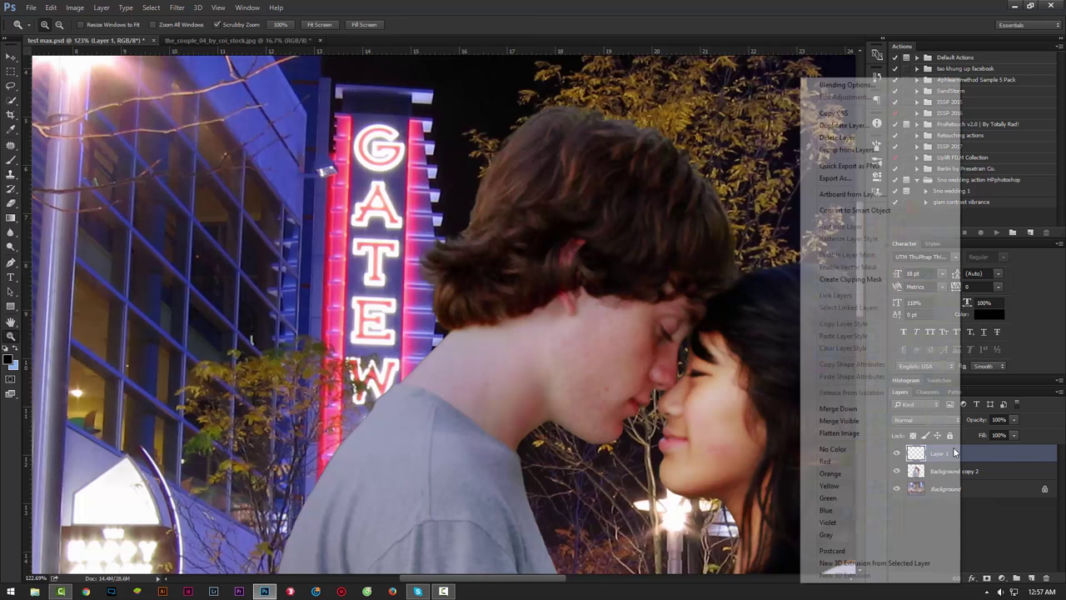
pyautogui.click(861, 281)
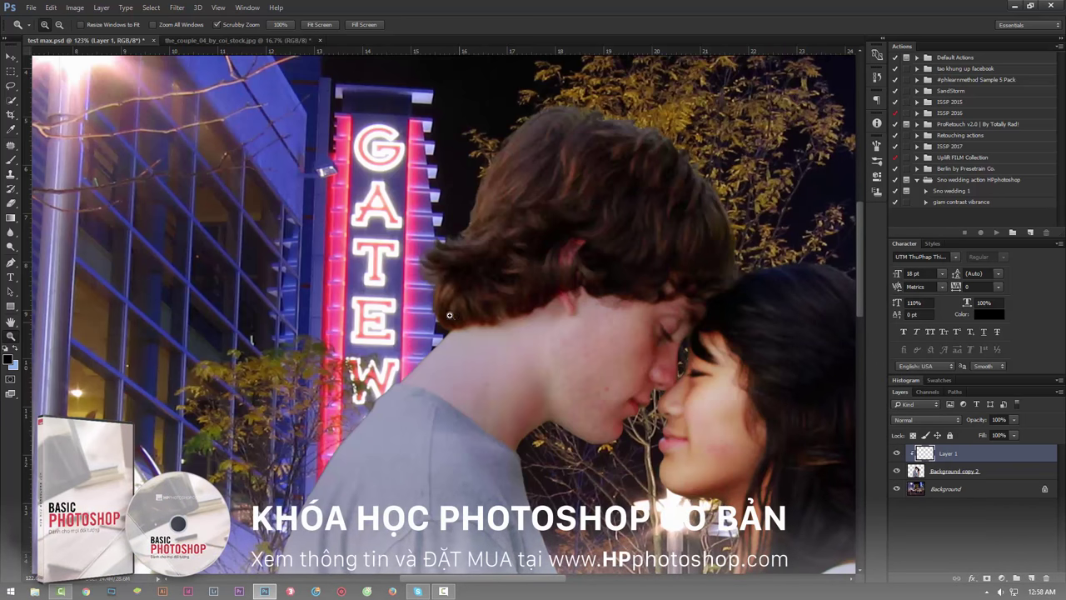
pyautogui.click(11, 159)
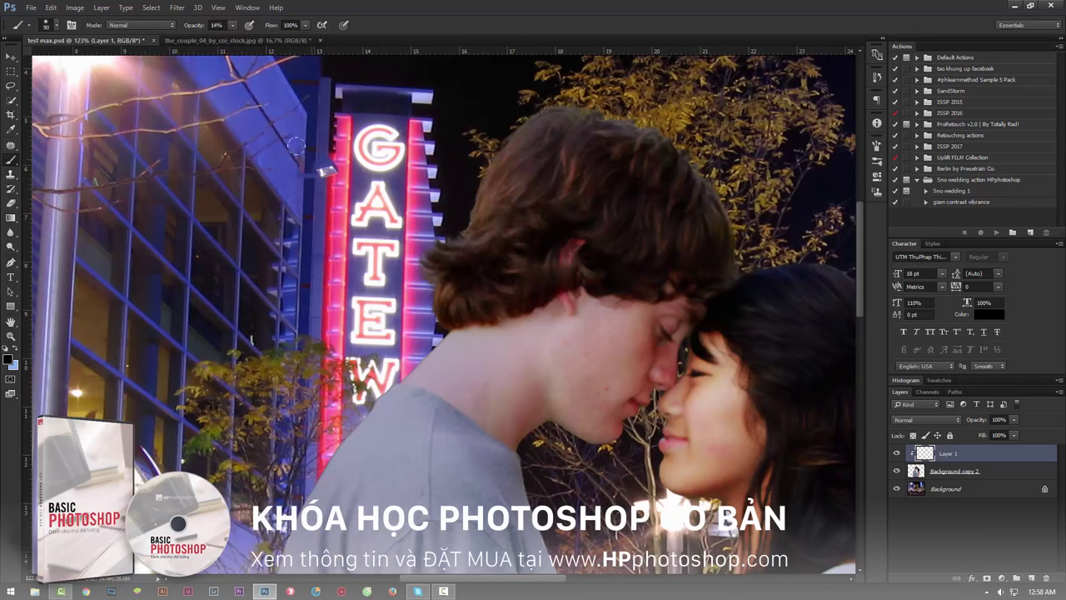
pyautogui.moveTo(296, 146); pyautogui.dragTo(441, 271)
pyautogui.keyDown('alt'); pyautogui.click(264, 164); pyautogui.keyUp('alt')
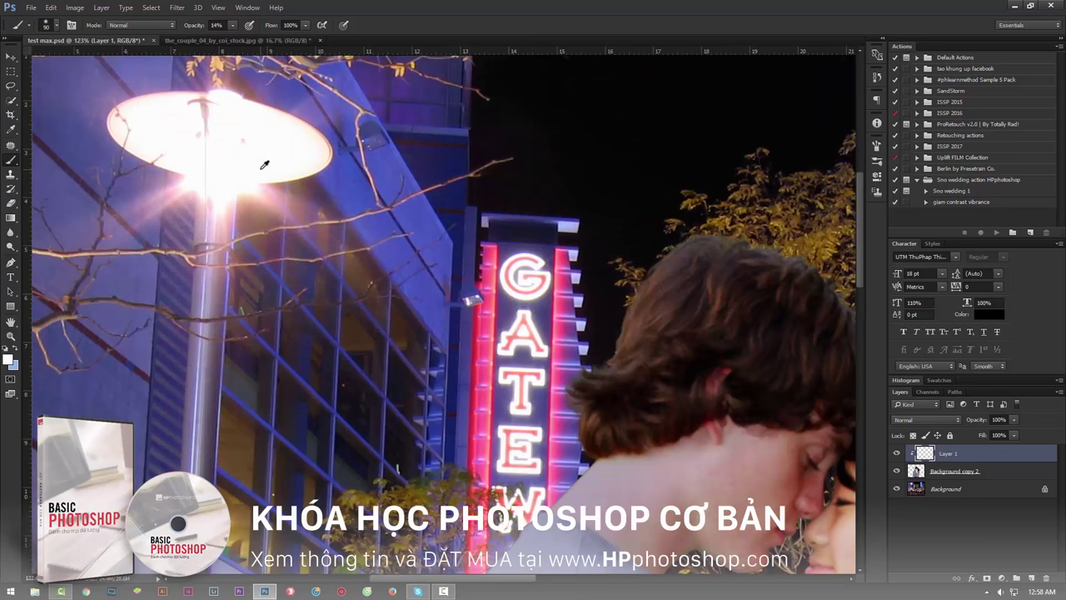
pyautogui.keyDown('alt'); pyautogui.click(264, 164); pyautogui.keyUp('alt')
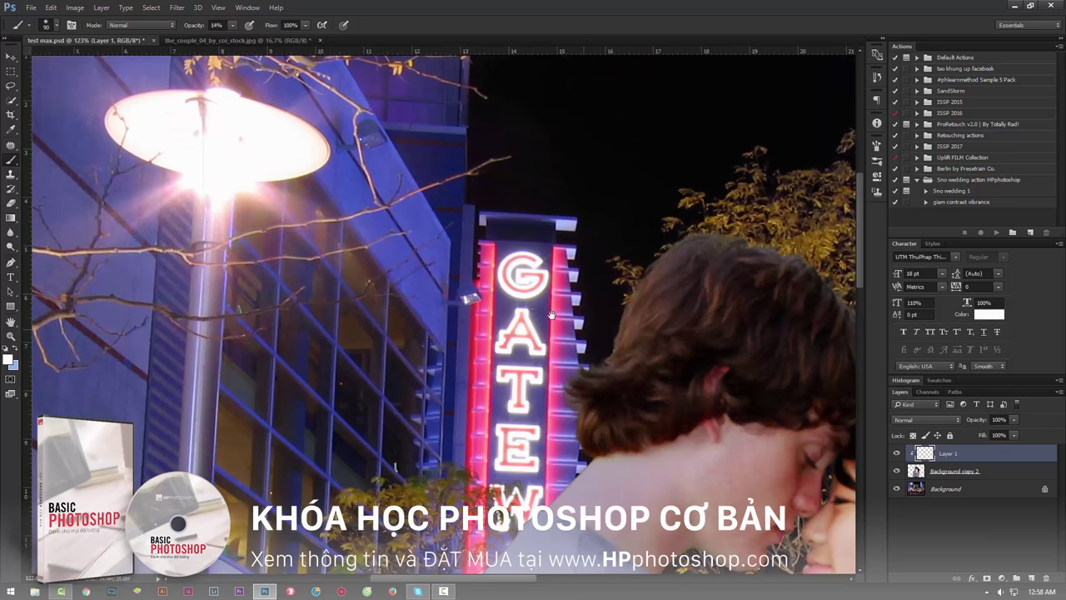
pyautogui.moveTo(550, 314); pyautogui.dragTo(456, 285)
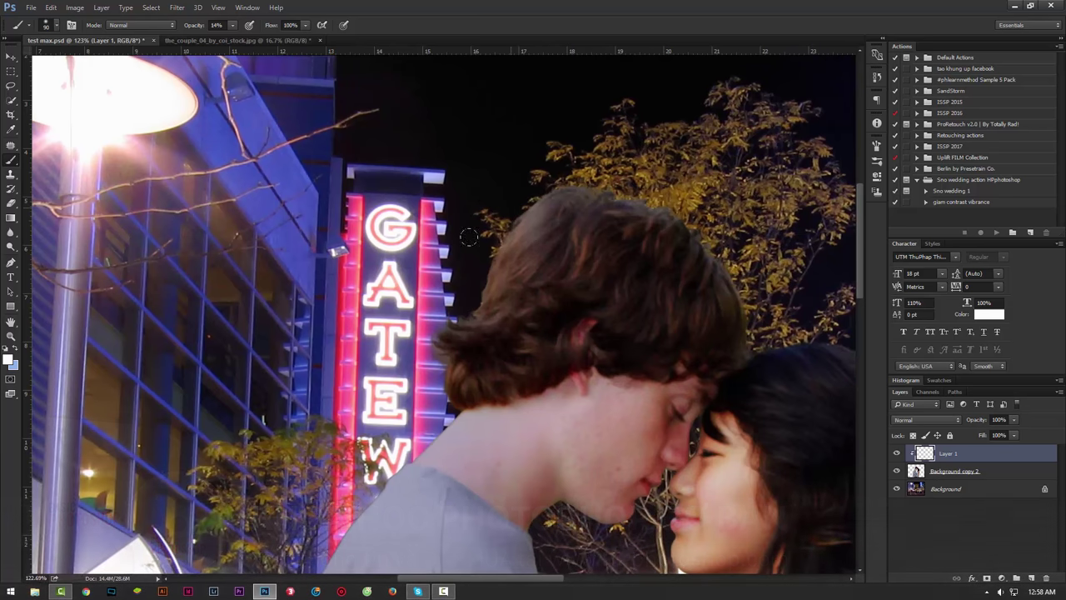
# - Set the brush opacity to 10% and Layer 1's blend mode to Lighten
pyautogui.moveTo(500, 250); pyautogui.dragTo(437, 345)
pyautogui.hotkey('ctrl', 'z')
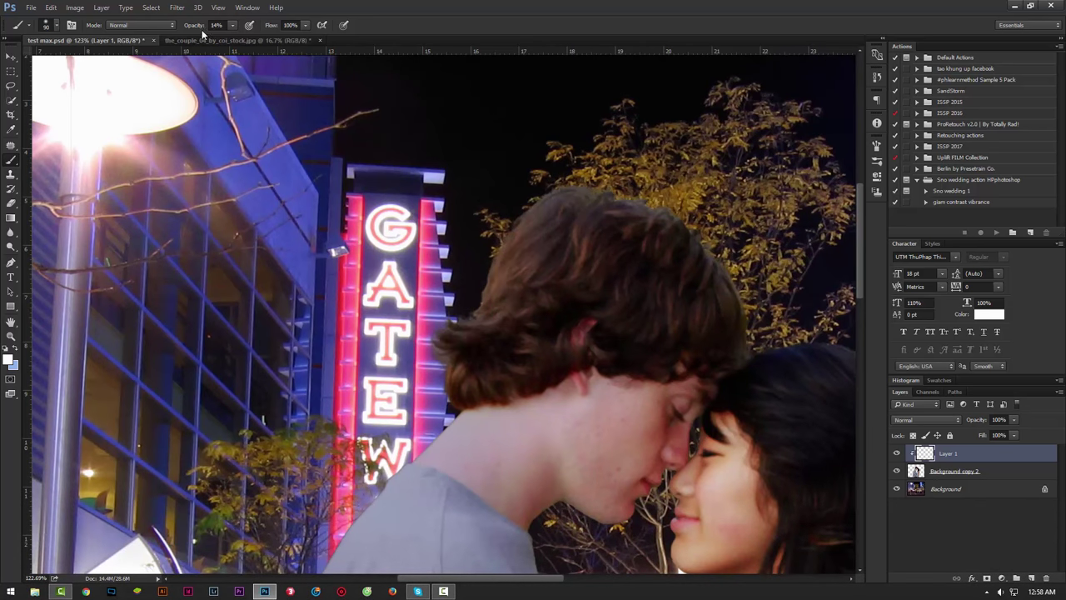
pyautogui.click(232, 25)
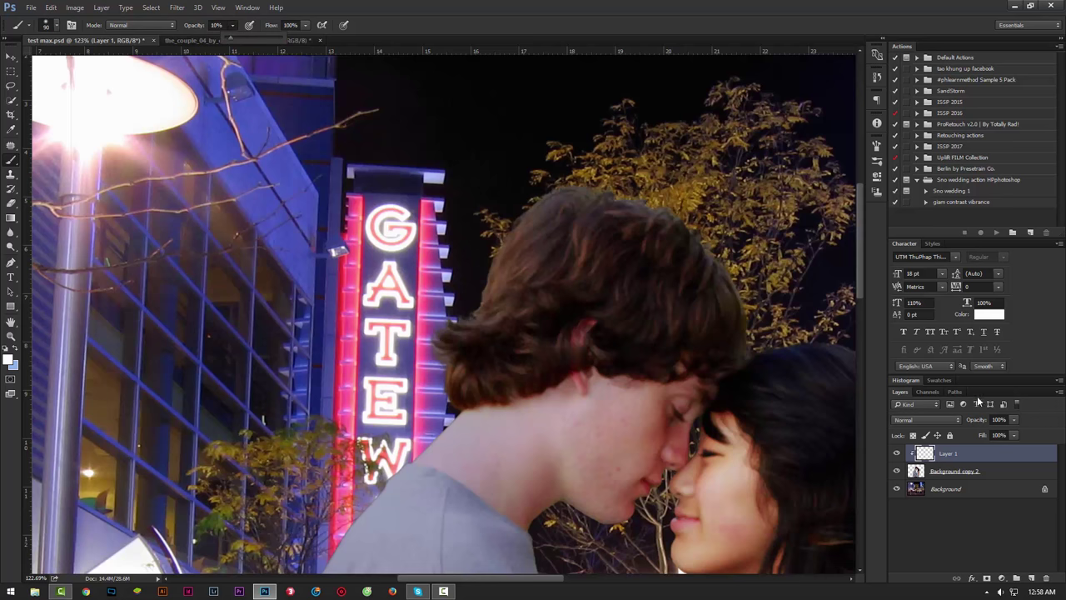
pyautogui.click(924, 419)
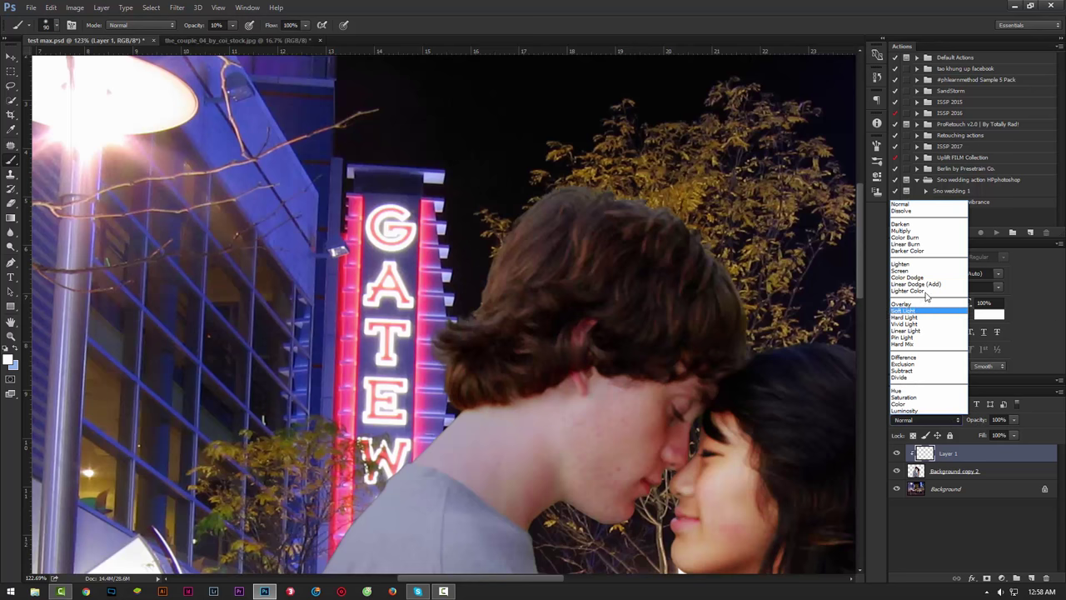
pyautogui.click(912, 265)
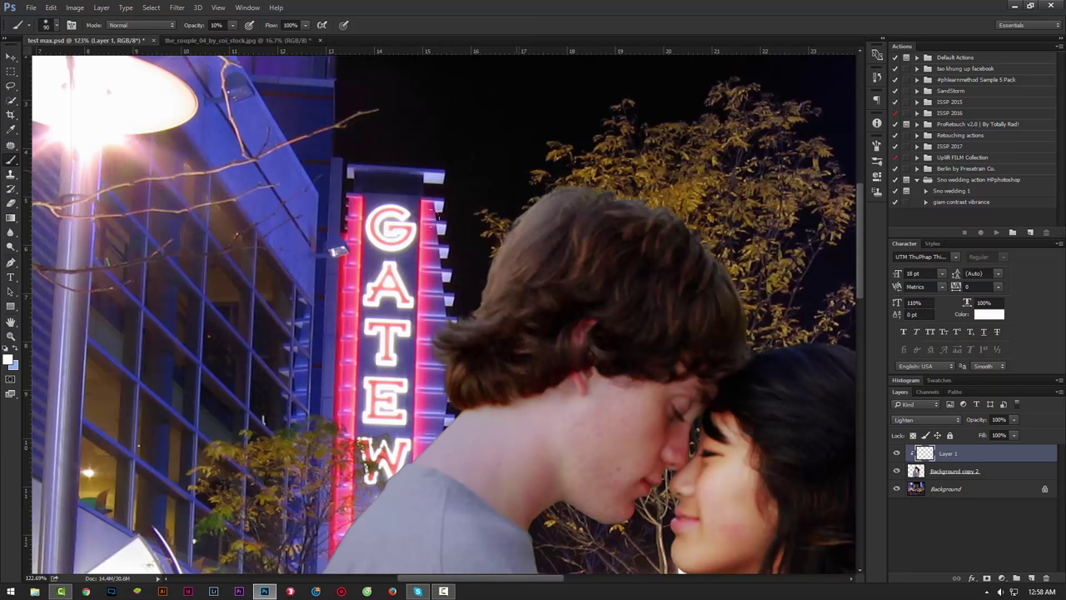
# - Paint soft white rim light along the top and left edge of the boy's hair beside the sign
pyautogui.moveTo(518, 218); pyautogui.dragTo(550, 196)
pyautogui.moveTo(454, 325)
pyautogui.mouseDown()
pyautogui.moveTo(437, 358)
pyautogui.moveTo(450, 395)
pyautogui.mouseUp()
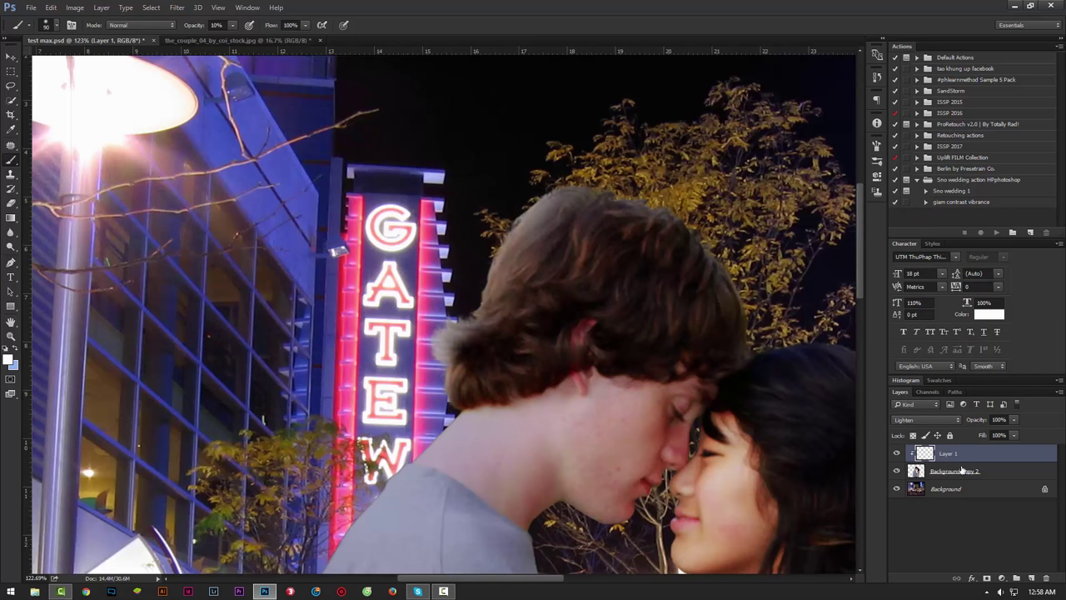
pyautogui.moveTo(583, 191); pyautogui.dragTo(508, 208)
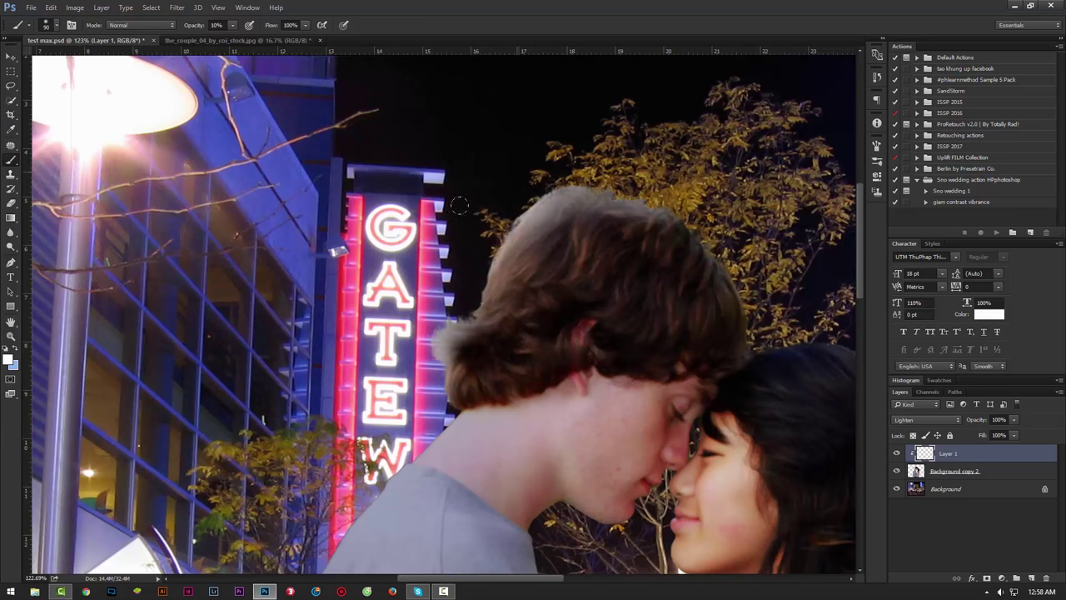
pyautogui.moveTo(541, 193); pyautogui.dragTo(583, 200)
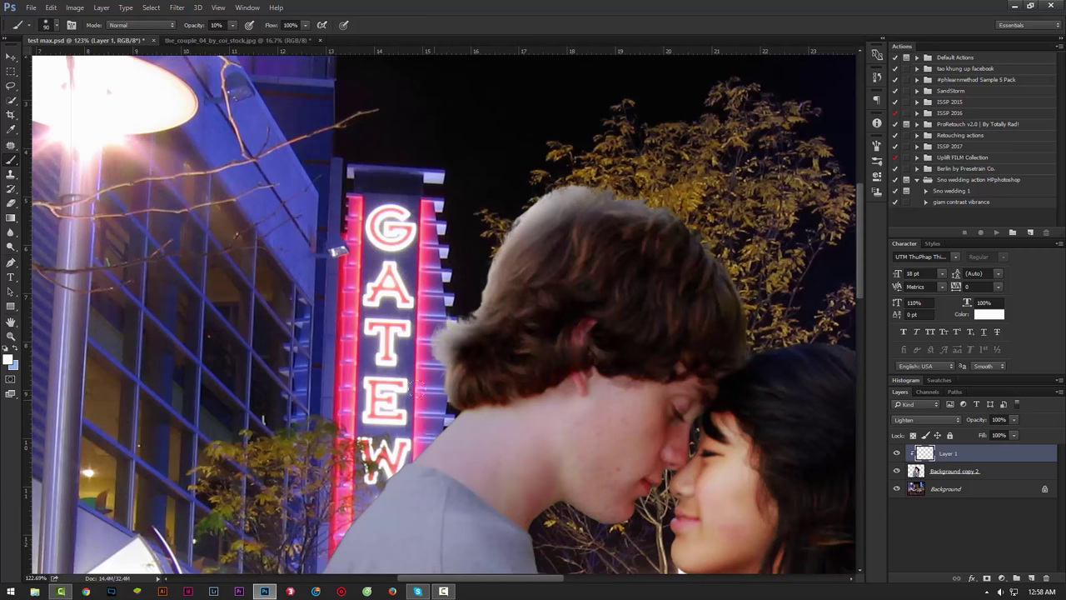
pyautogui.moveTo(450, 379); pyautogui.dragTo(470, 408)
pyautogui.moveTo(371, 448)
pyautogui.mouseDown()
pyautogui.moveTo(391, 487)
pyautogui.moveTo(377, 428)
pyautogui.mouseUp()
pyautogui.moveTo(460, 410); pyautogui.dragTo(586, 235)
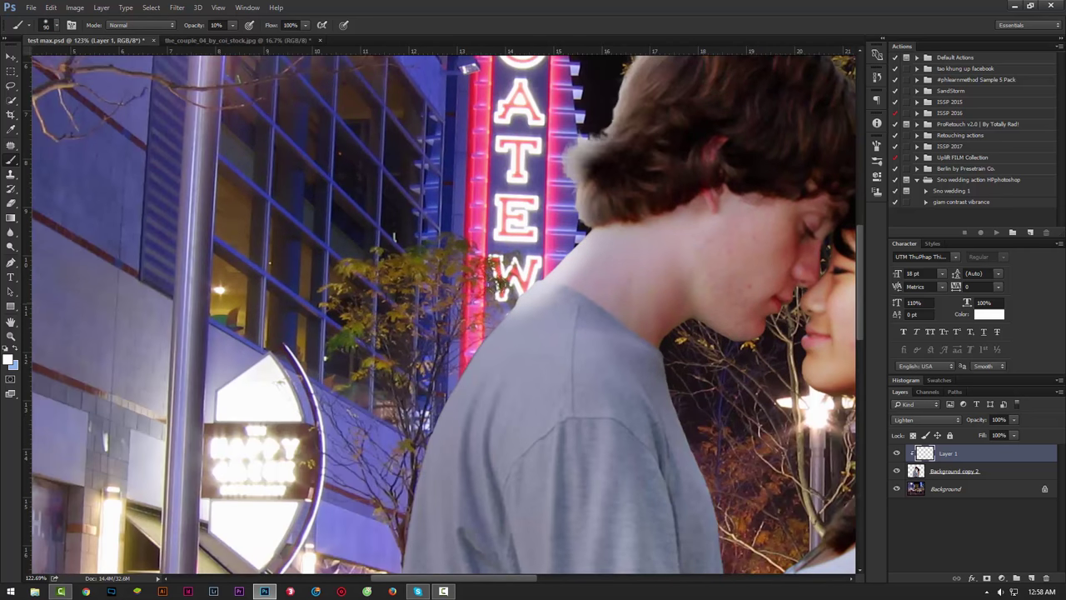
pyautogui.moveTo(504, 333)
pyautogui.mouseDown()
pyautogui.moveTo(463, 377)
pyautogui.moveTo(421, 487)
pyautogui.mouseUp()
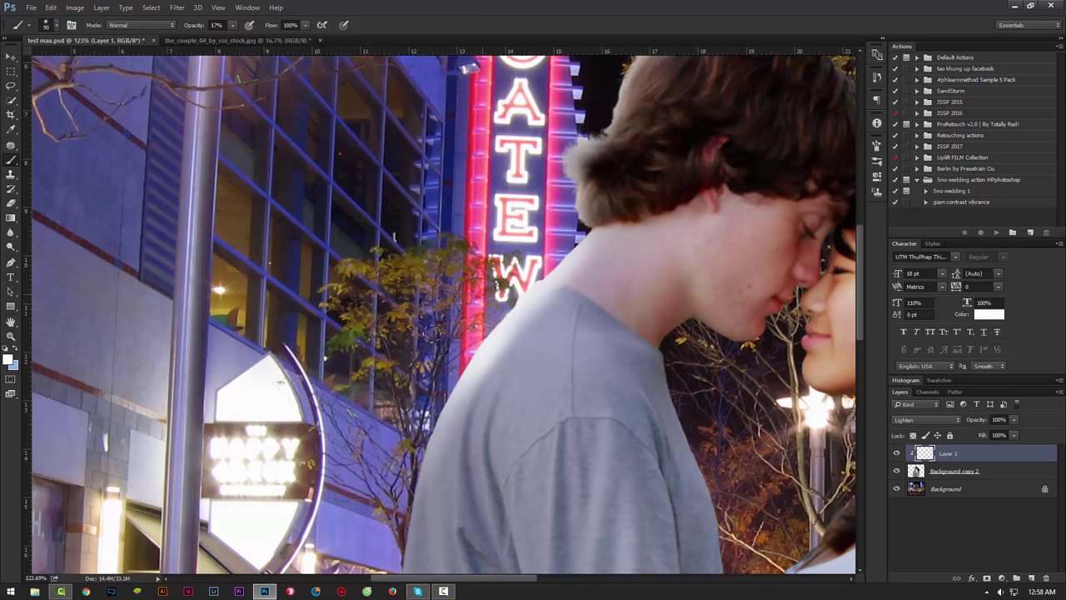
pyautogui.moveTo(466, 384); pyautogui.dragTo(417, 508)
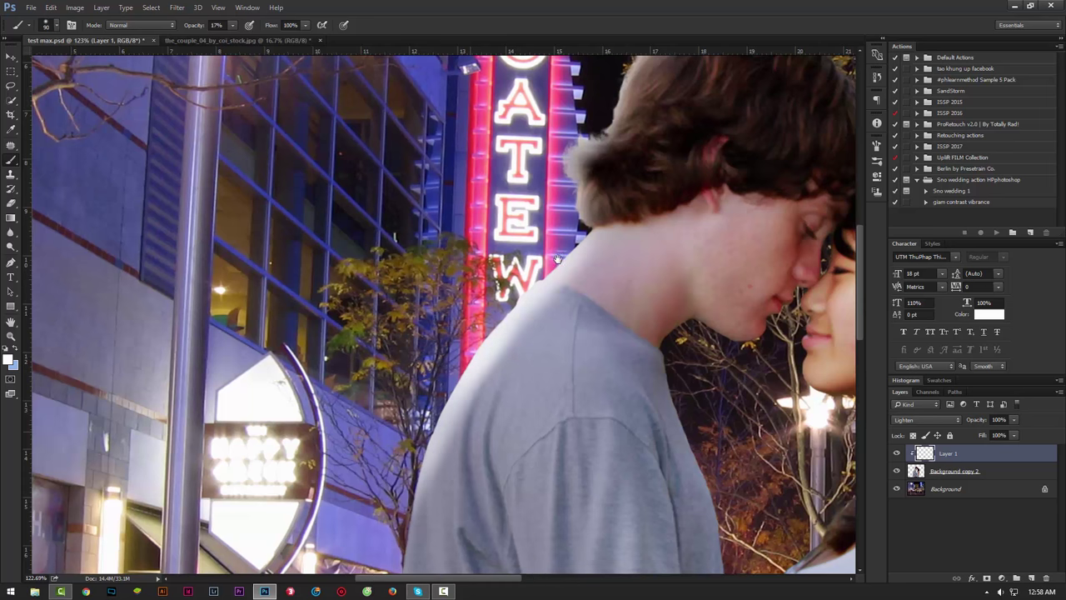
pyautogui.moveTo(346, 499)
pyautogui.mouseDown()
pyautogui.moveTo(441, 337)
pyautogui.moveTo(429, 418)
pyautogui.mouseUp()
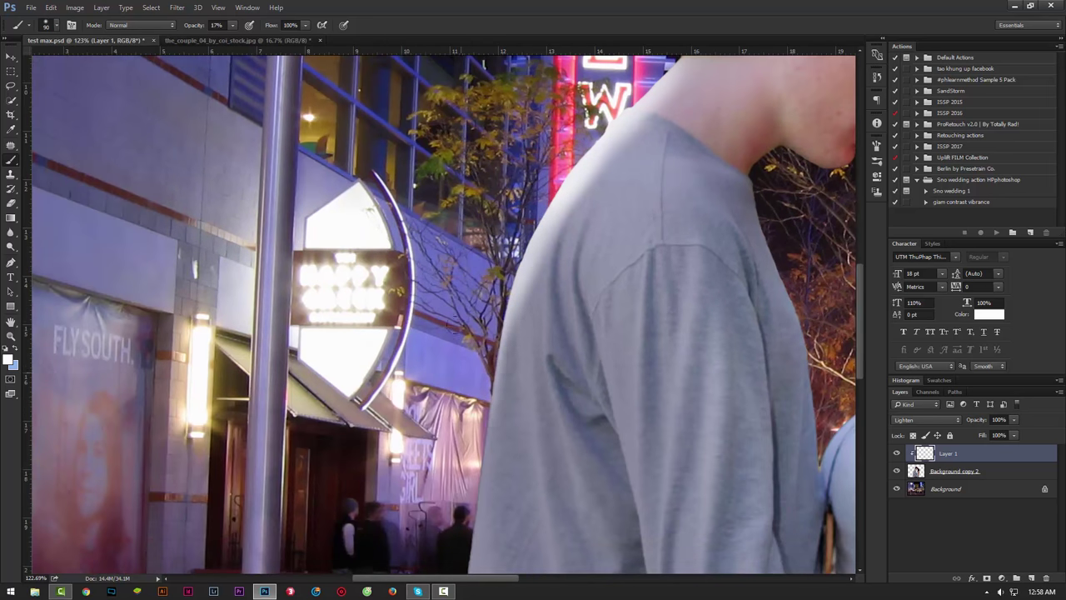
# - Add a soft rim light down the shirt's left edge to the bottom of the shirt
pyautogui.moveTo(508, 325); pyautogui.dragTo(488, 479)
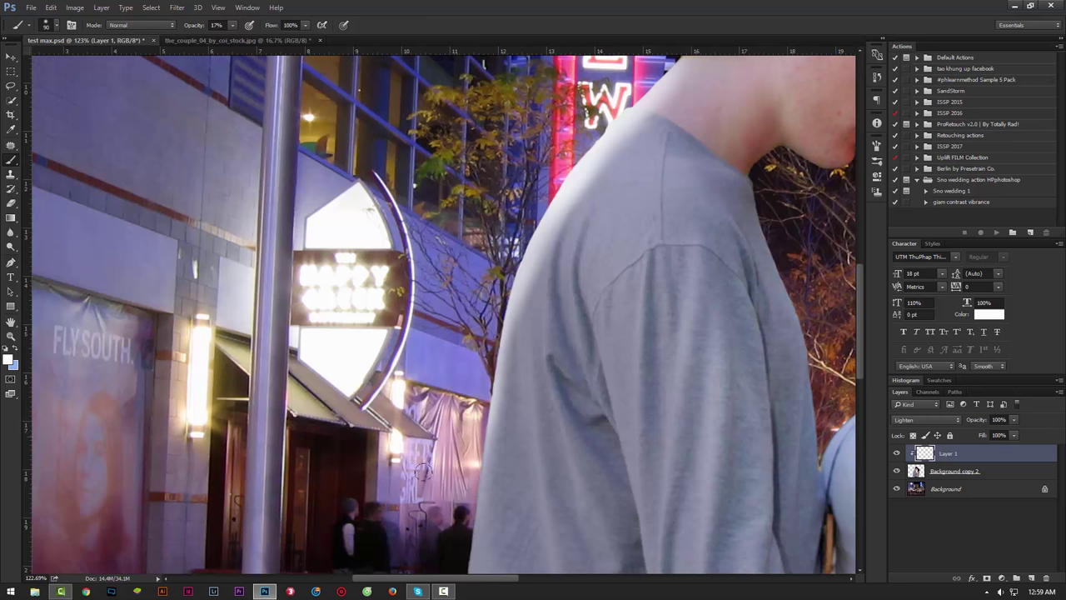
pyautogui.moveTo(494, 383); pyautogui.dragTo(484, 525)
pyautogui.moveTo(517, 283); pyautogui.dragTo(500, 360)
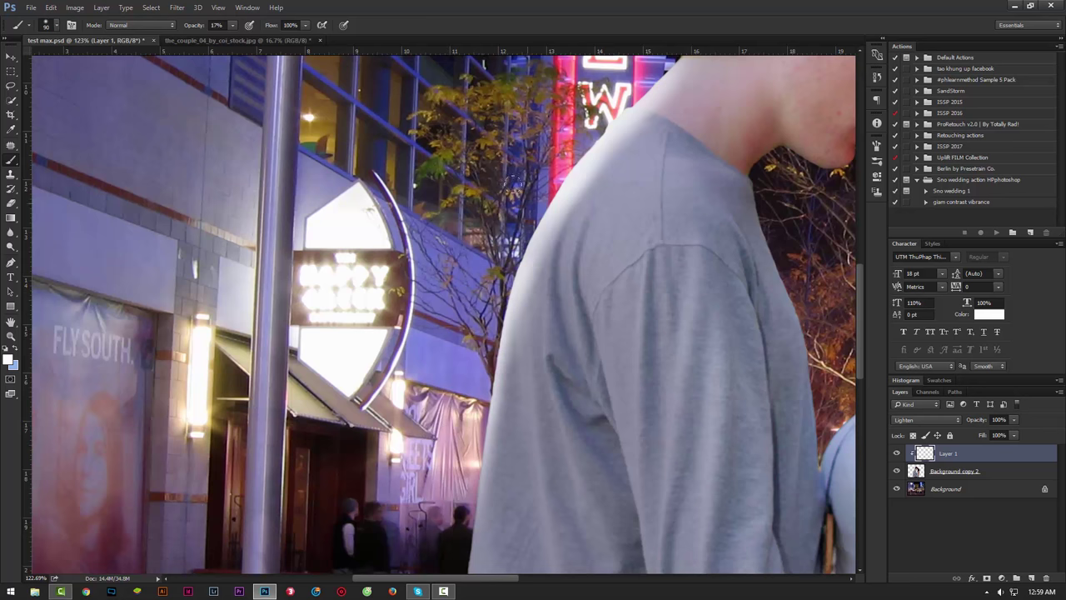
pyautogui.moveTo(550, 226); pyautogui.dragTo(537, 257)
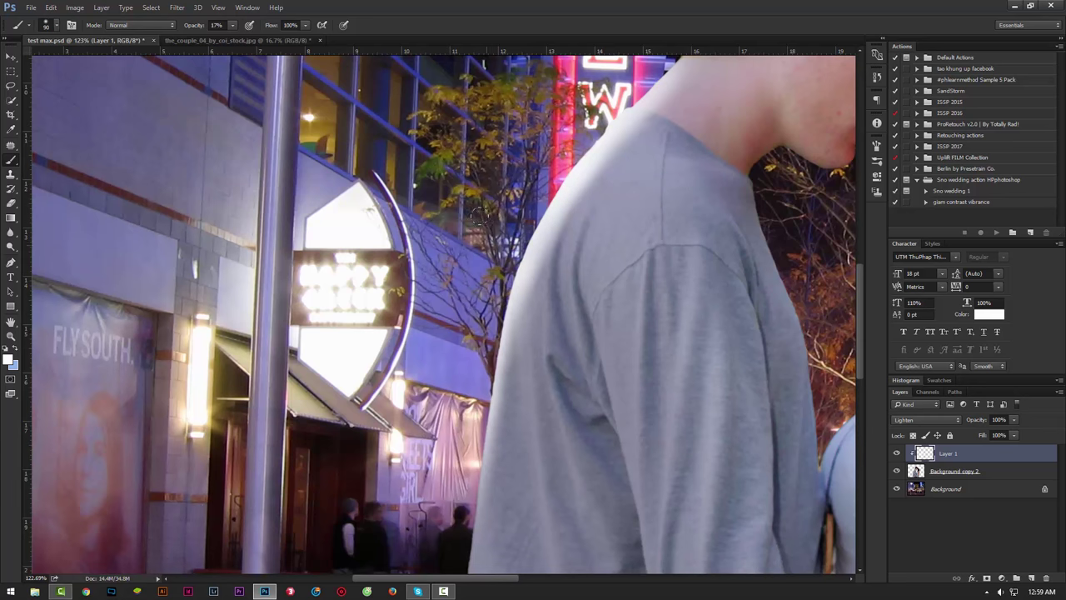
pyautogui.moveTo(421, 412); pyautogui.dragTo(491, 250)
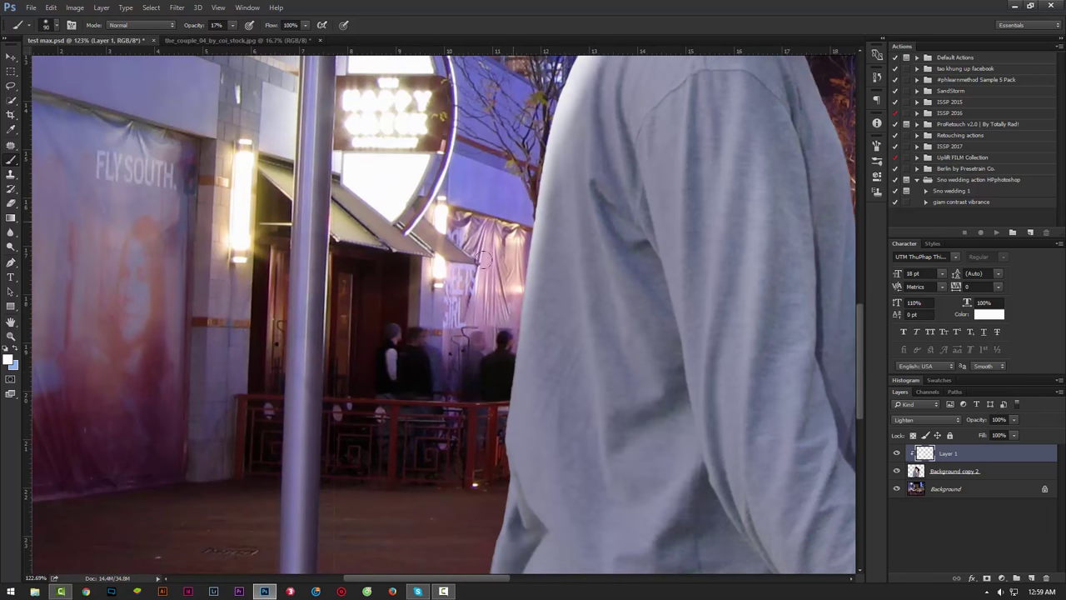
pyautogui.moveTo(541, 204); pyautogui.dragTo(527, 320)
pyautogui.moveTo(461, 326)
pyautogui.mouseDown()
pyautogui.moveTo(471, 284)
pyautogui.moveTo(466, 467)
pyautogui.moveTo(542, 309)
pyautogui.mouseUp()
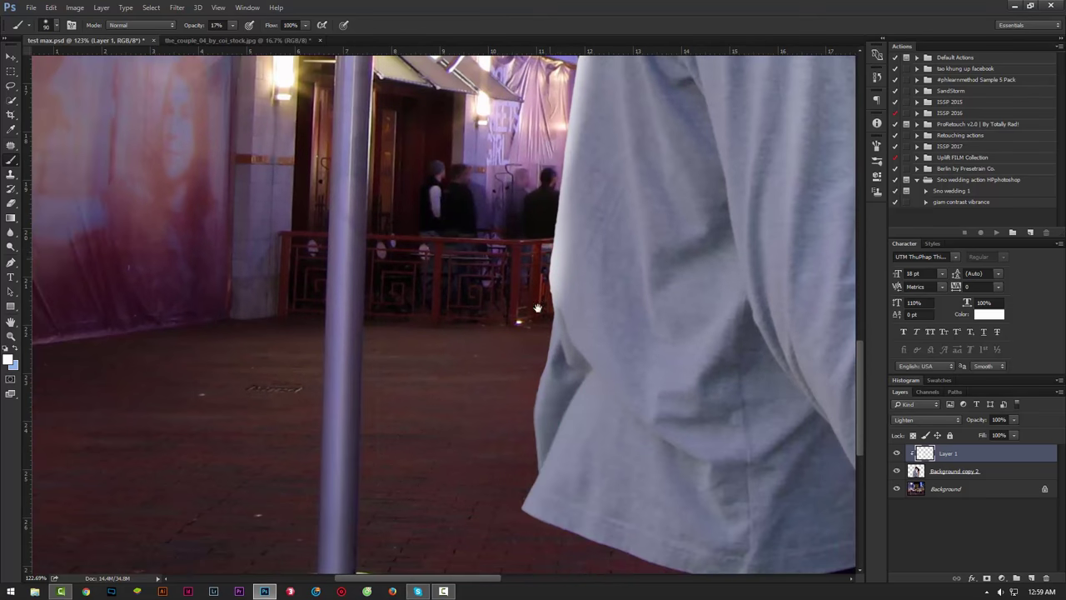
pyautogui.moveTo(500, 433); pyautogui.dragTo(502, 349)
# - Return to the boy's head and brighten the top and left edges of his hair again
pyautogui.moveTo(586, 281)
pyautogui.mouseDown()
pyautogui.moveTo(581, 305)
pyautogui.moveTo(443, 493)
pyautogui.mouseUp()
pyautogui.moveTo(500, 333); pyautogui.dragTo(371, 429)
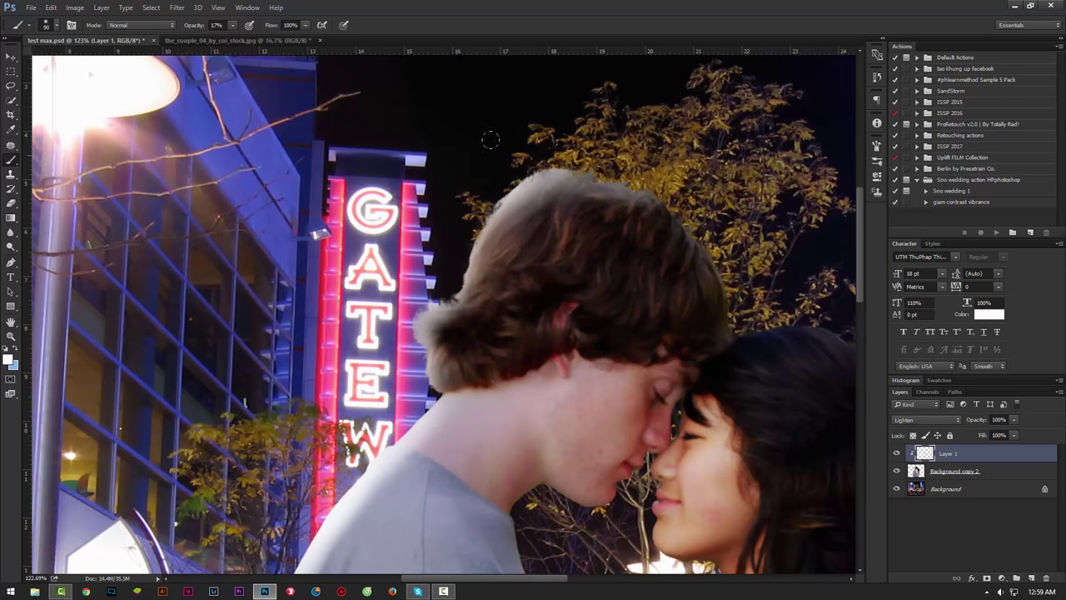
pyautogui.moveTo(533, 176); pyautogui.dragTo(474, 255)
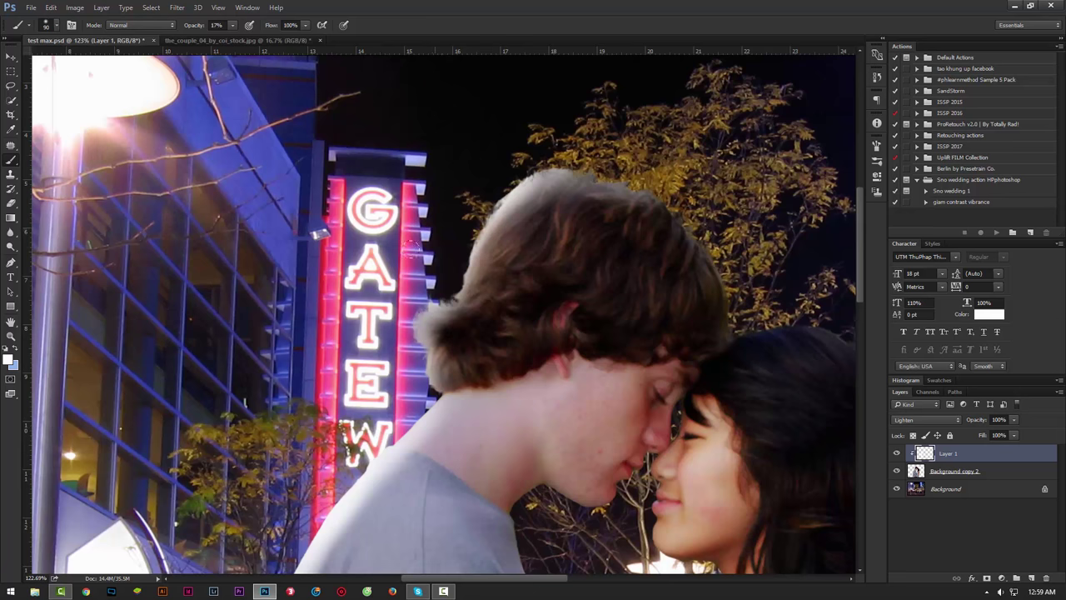
pyautogui.moveTo(540, 178); pyautogui.dragTo(595, 175)
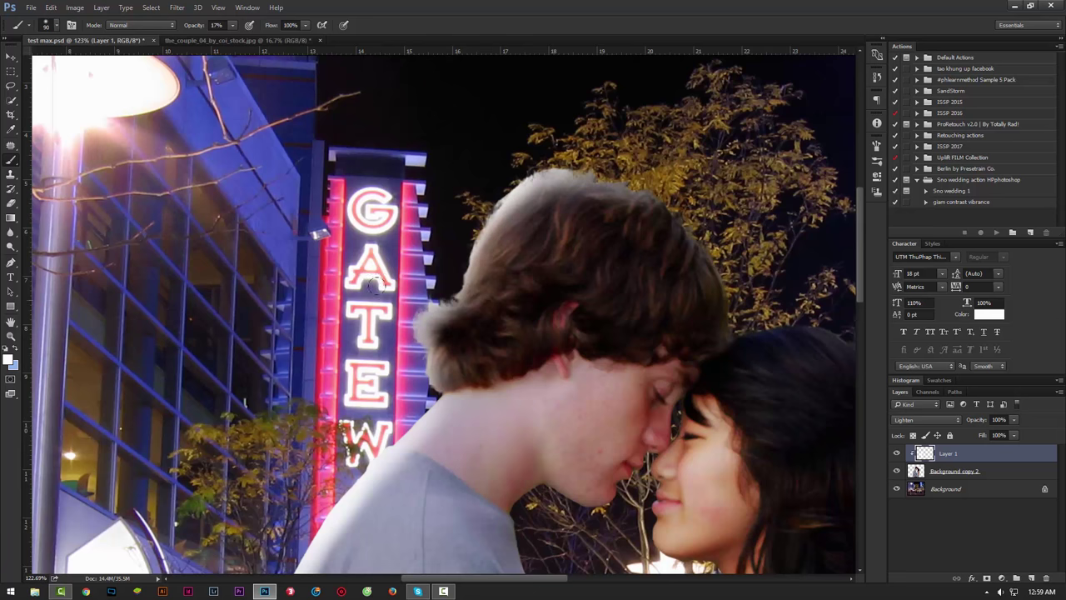
pyautogui.moveTo(386, 270)
pyautogui.mouseDown()
pyautogui.moveTo(377, 308)
pyautogui.moveTo(391, 368)
pyautogui.moveTo(402, 368)
pyautogui.moveTo(398, 391)
pyautogui.mouseUp()
pyautogui.moveTo(807, 503); pyautogui.dragTo(838, 412)
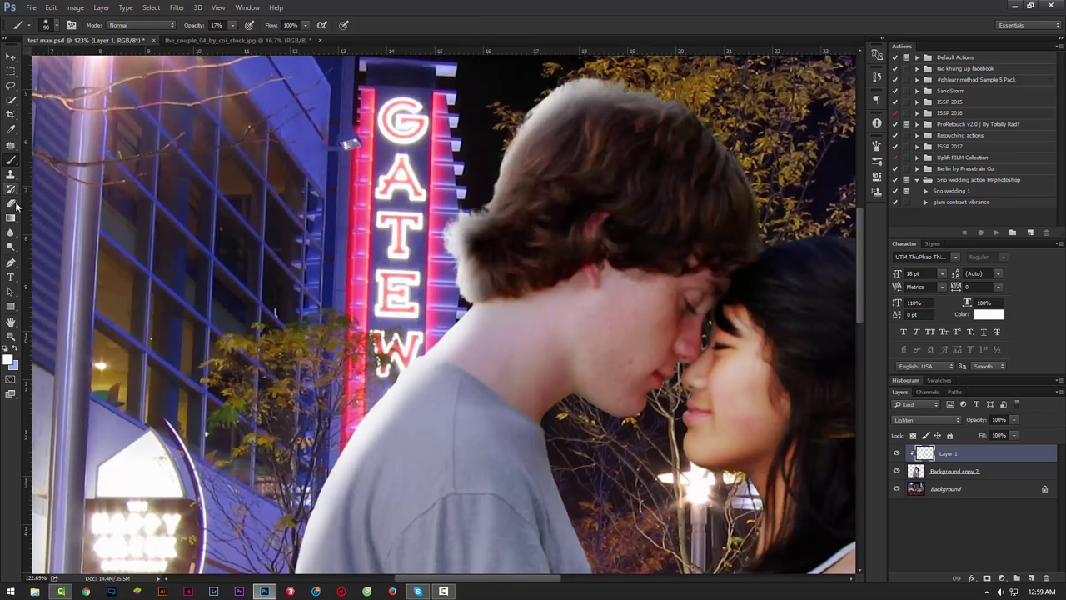
pyautogui.moveTo(11, 203); pyautogui.dragTo(37, 203)
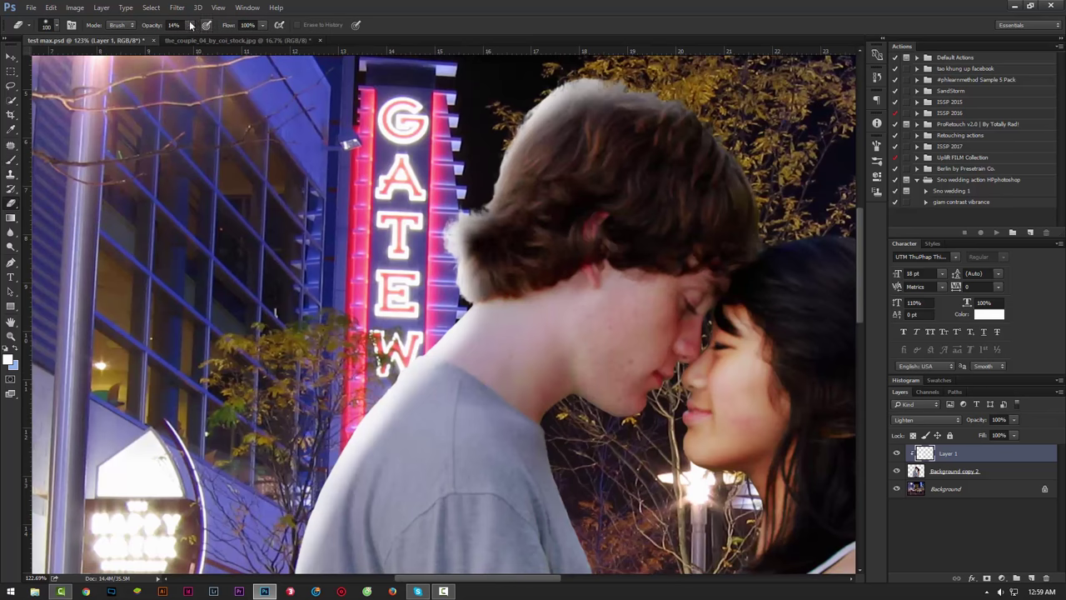
# - Erase the hair highlight patch and the haze beside the boy's neck on Layer 1, then zoom out
pyautogui.rightClick(556, 173)
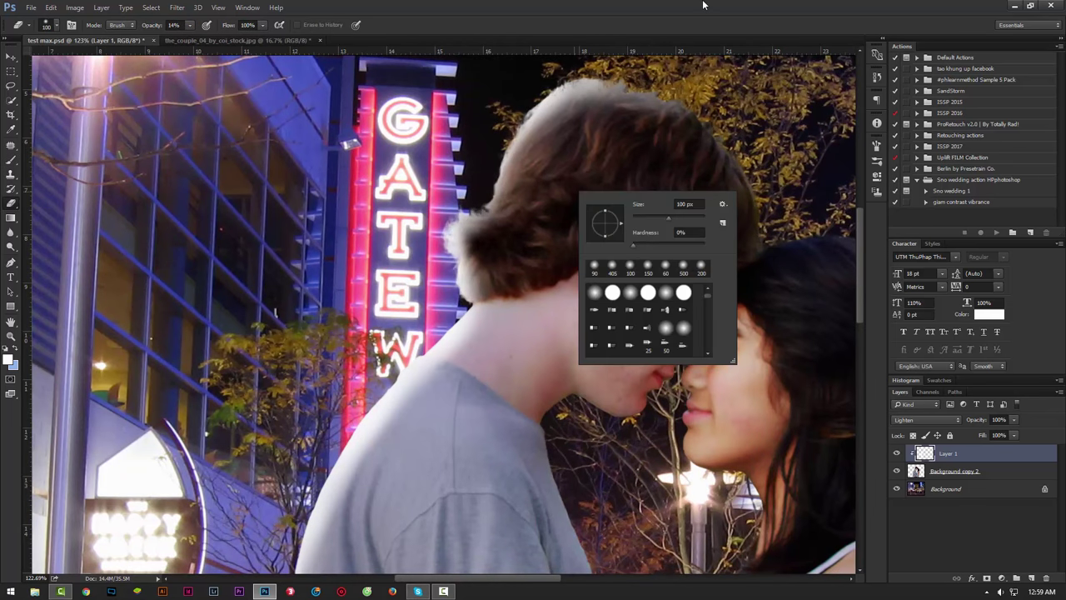
pyautogui.press('Escape')
pyautogui.click(551, 107)
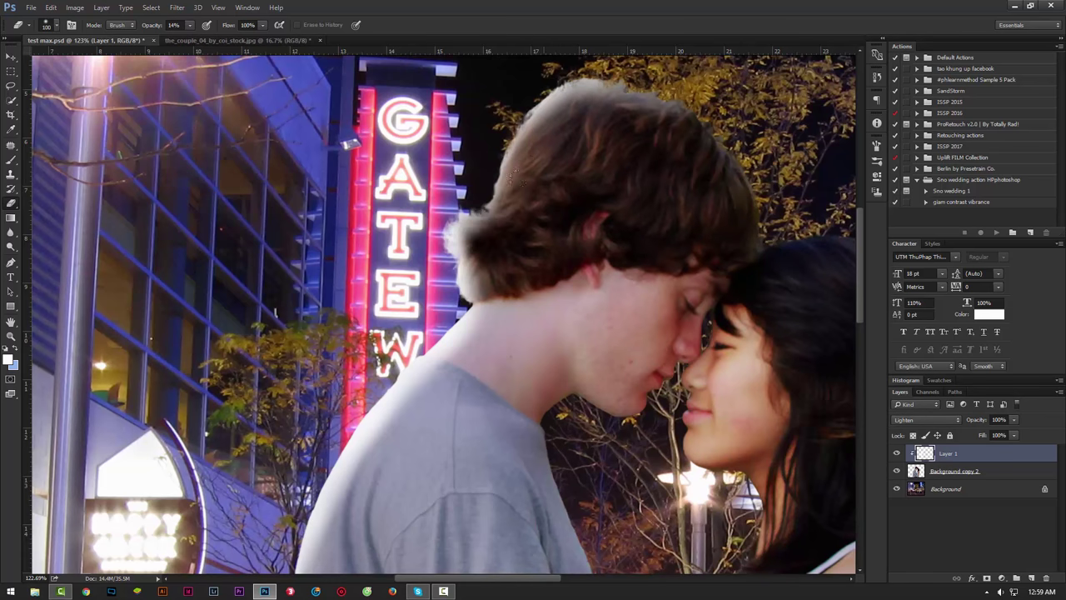
pyautogui.moveTo(466, 287); pyautogui.dragTo(471, 297)
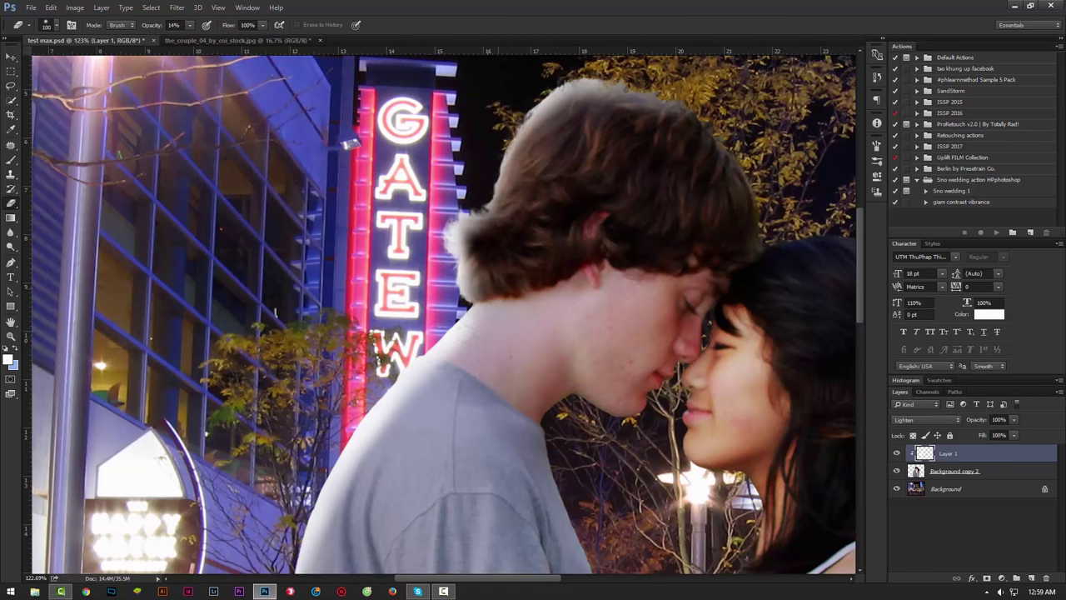
pyautogui.moveTo(435, 423)
pyautogui.mouseDown()
pyautogui.moveTo(498, 323)
pyautogui.moveTo(529, 297)
pyautogui.moveTo(413, 433)
pyautogui.mouseUp()
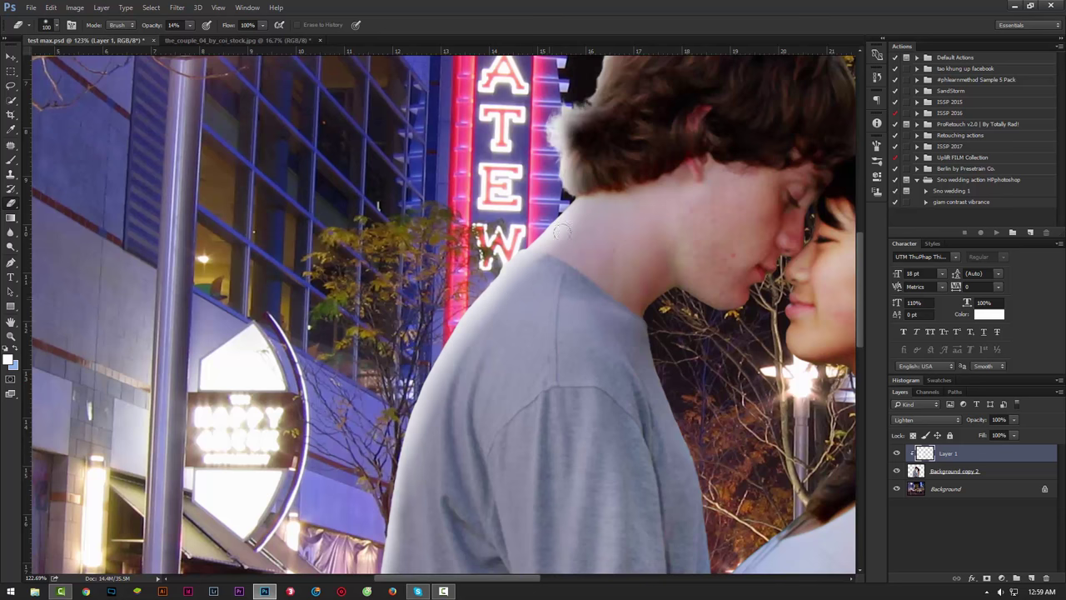
pyautogui.moveTo(478, 406); pyautogui.dragTo(545, 192)
pyautogui.moveTo(464, 347); pyautogui.dragTo(466, 335)
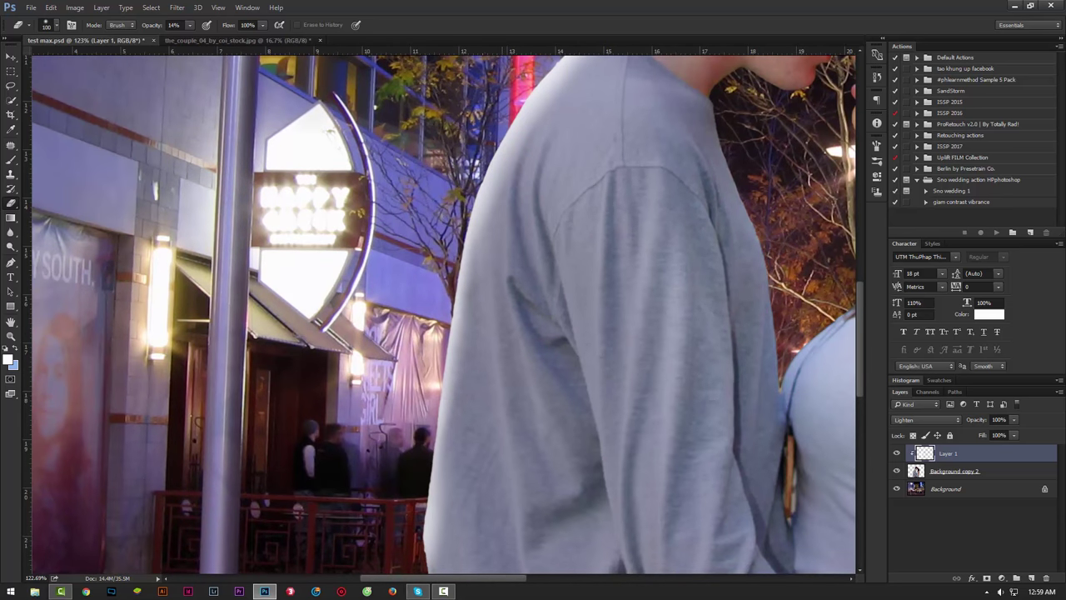
pyautogui.press('z')
pyautogui.moveTo(516, 223)
pyautogui.mouseDown()
pyautogui.moveTo(454, 223)
pyautogui.moveTo(485, 212)
pyautogui.mouseUp()
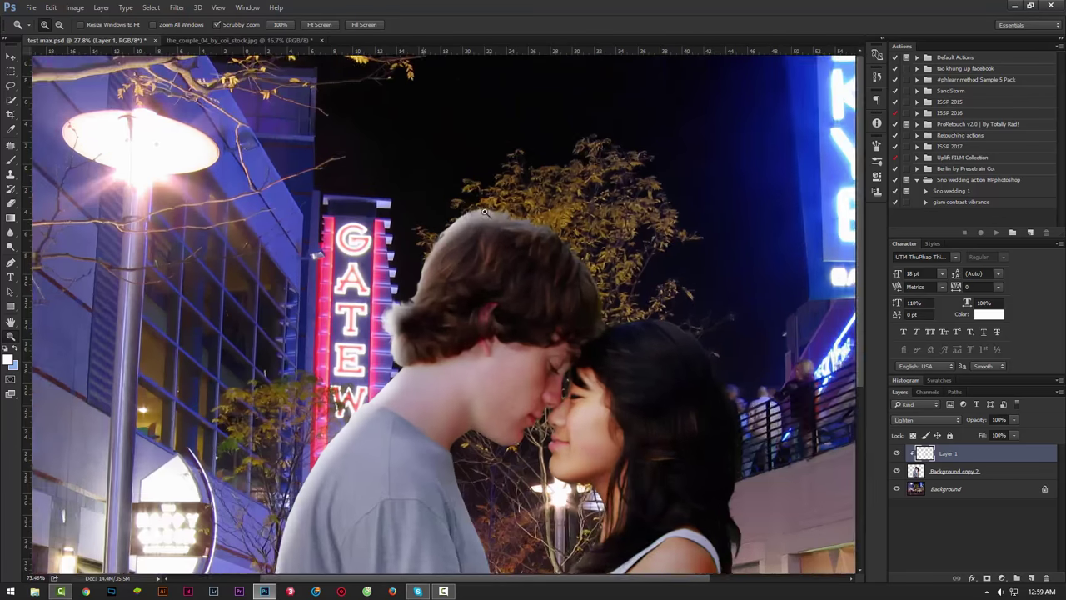
# - Erase the light fringe atop the man's hair at 32% eraser opacity
pyautogui.press('e')
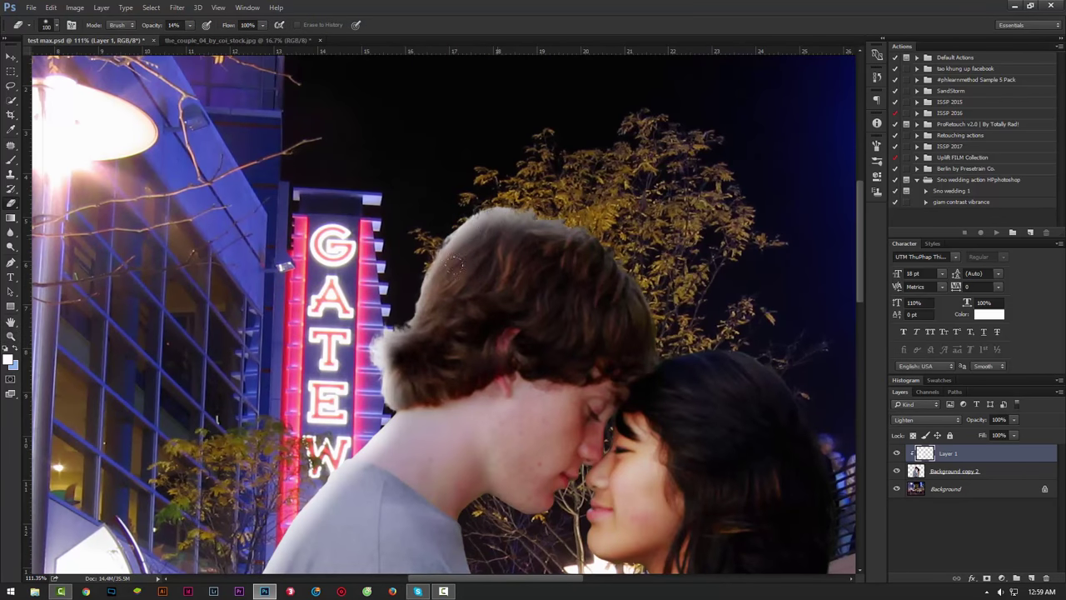
pyautogui.moveTo(152, 25); pyautogui.dragTo(163, 31)
pyautogui.moveTo(455, 253)
pyautogui.mouseDown()
pyautogui.moveTo(435, 284)
pyautogui.moveTo(488, 160)
pyautogui.mouseUp()
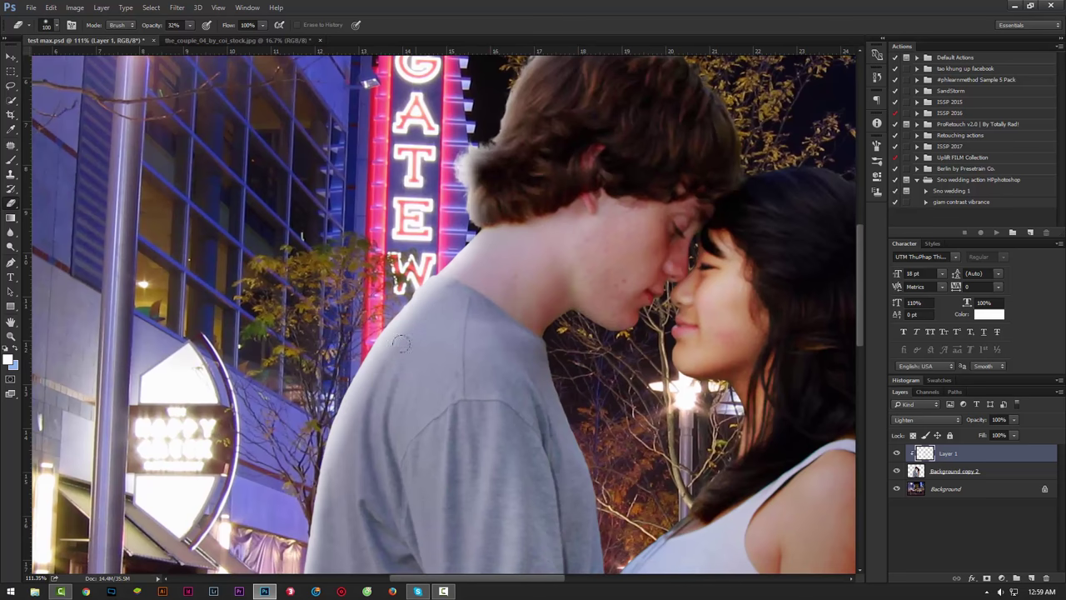
pyautogui.press('z')
pyautogui.moveTo(577, 289)
pyautogui.mouseDown()
pyautogui.moveTo(476, 327)
pyautogui.moveTo(544, 254)
pyautogui.mouseUp()
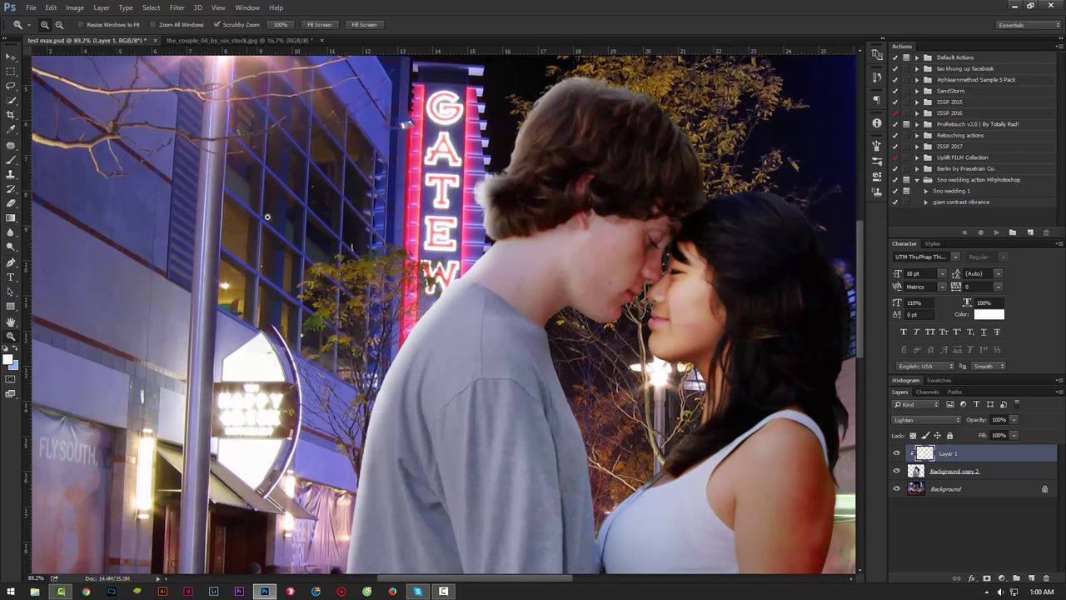
pyautogui.moveTo(732, 309)
pyautogui.mouseDown()
pyautogui.moveTo(430, 336)
pyautogui.moveTo(356, 295)
pyautogui.mouseUp()
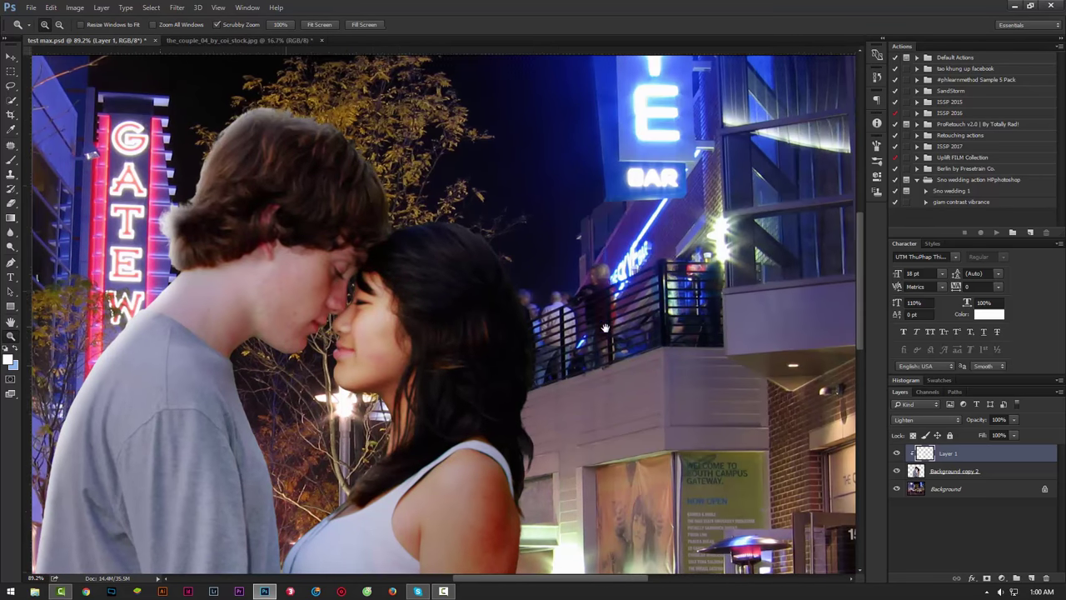
# - Paint blue rim light sampled from the BAR sign along both people's hair edges
pyautogui.click(12, 160)
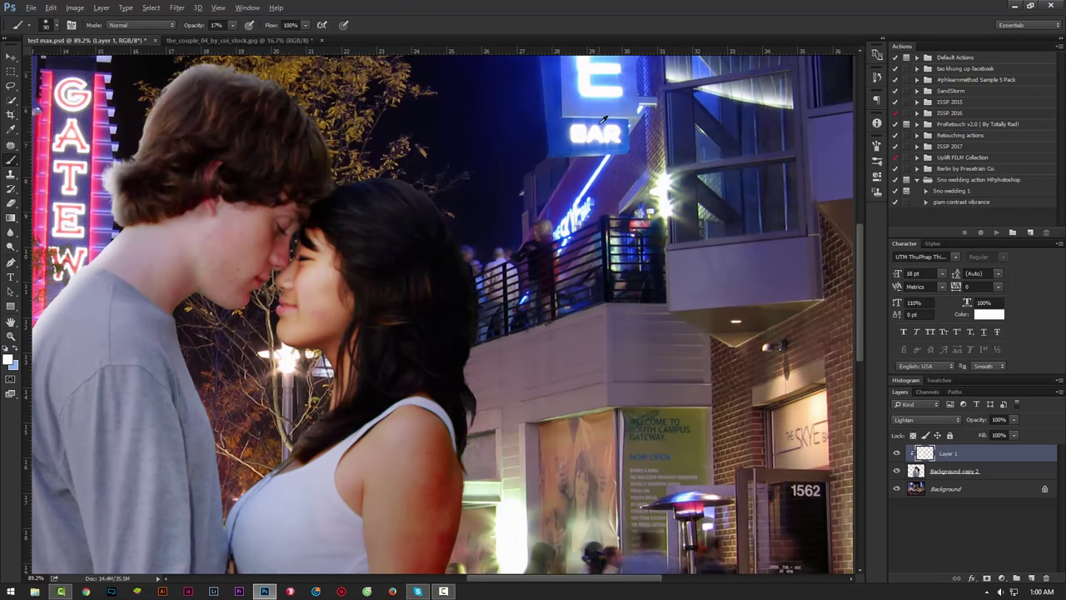
pyautogui.moveTo(603, 120); pyautogui.dragTo(592, 92)
pyautogui.moveTo(371, 183); pyautogui.dragTo(401, 151)
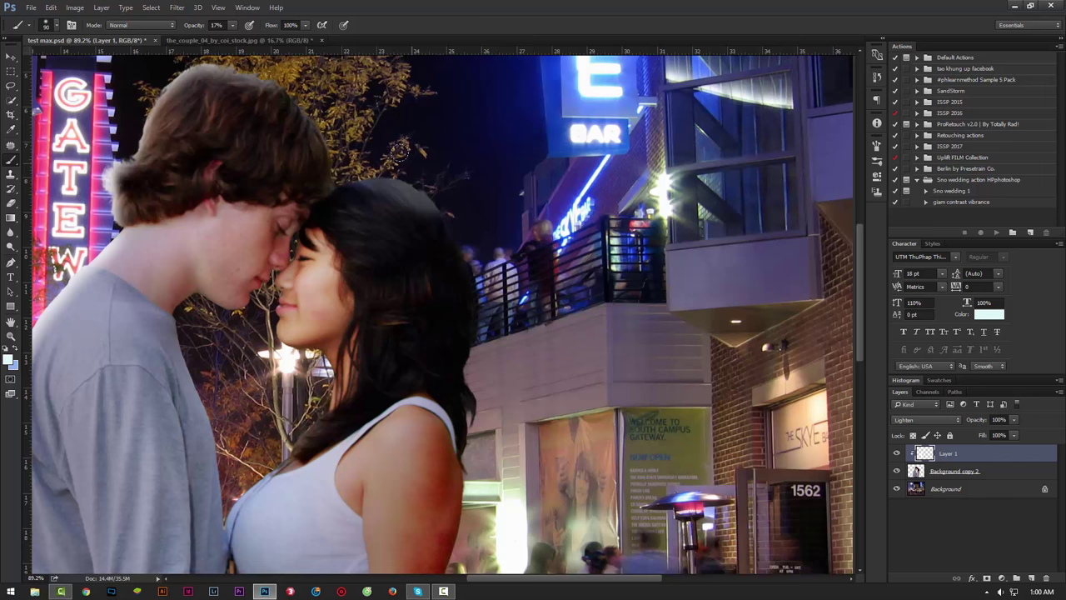
pyautogui.moveTo(468, 207)
pyautogui.mouseDown()
pyautogui.moveTo(459, 263)
pyautogui.moveTo(472, 310)
pyautogui.mouseUp()
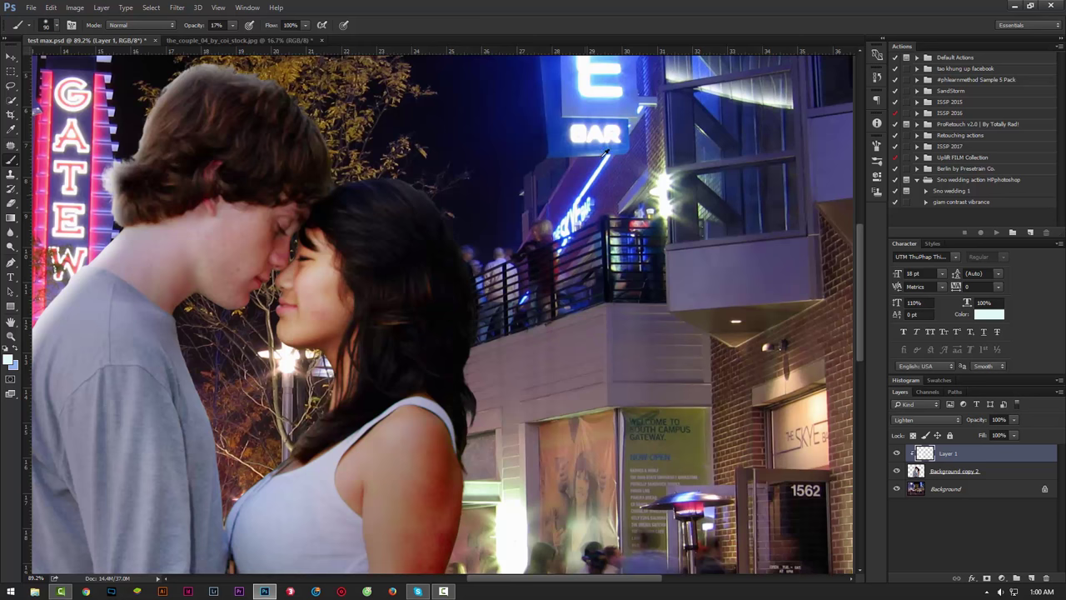
pyautogui.keyDown('alt'); pyautogui.click(592, 128); pyautogui.keyUp('alt')
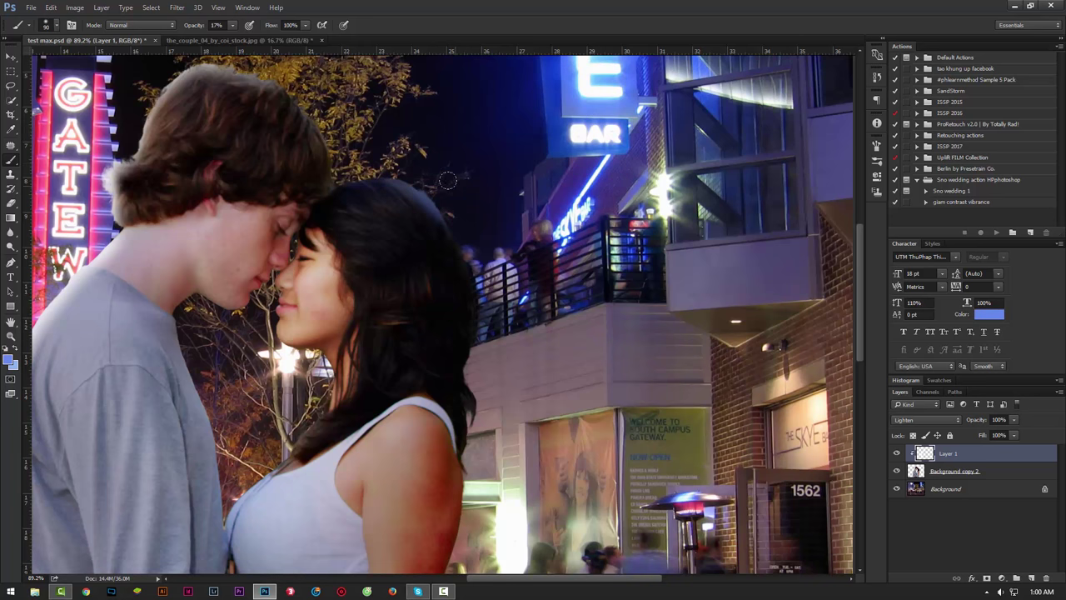
pyautogui.moveTo(471, 280)
pyautogui.mouseDown()
pyautogui.moveTo(488, 422)
pyautogui.moveTo(464, 491)
pyautogui.mouseUp()
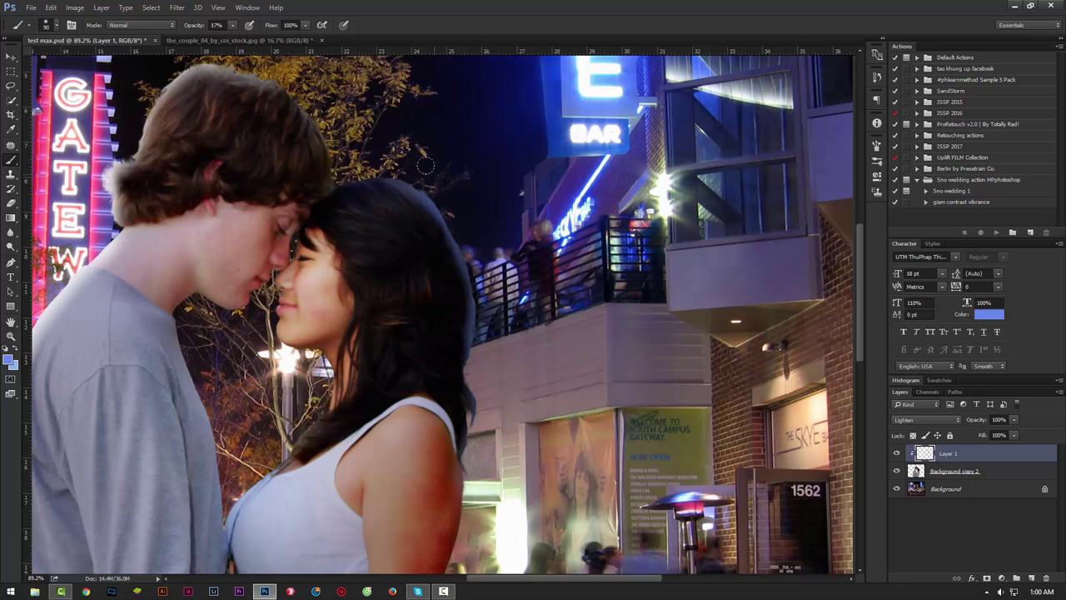
pyautogui.moveTo(336, 146); pyautogui.dragTo(341, 156)
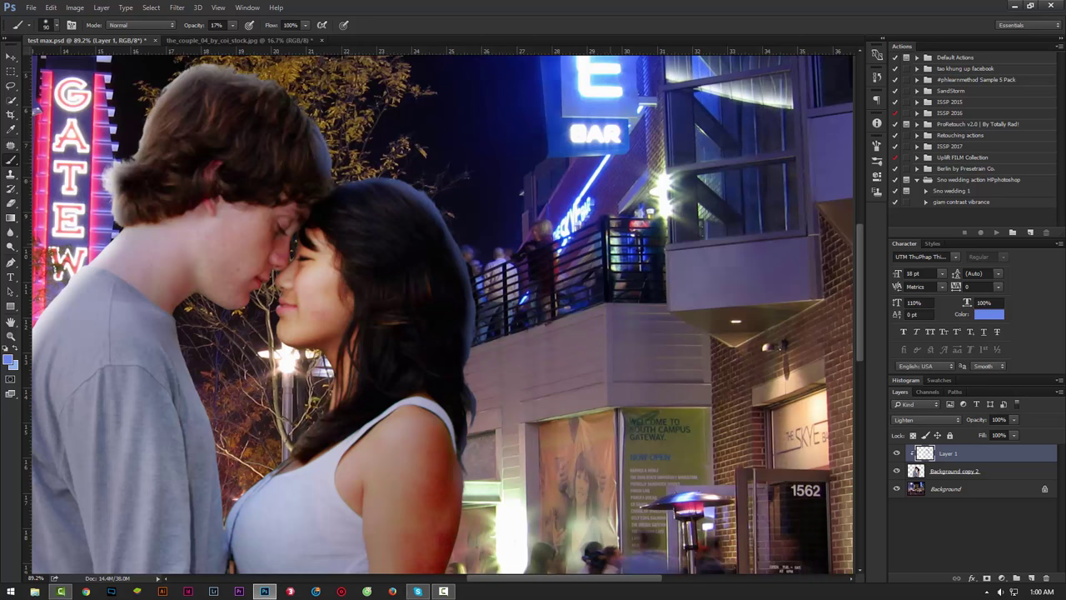
pyautogui.moveTo(408, 160); pyautogui.dragTo(438, 220)
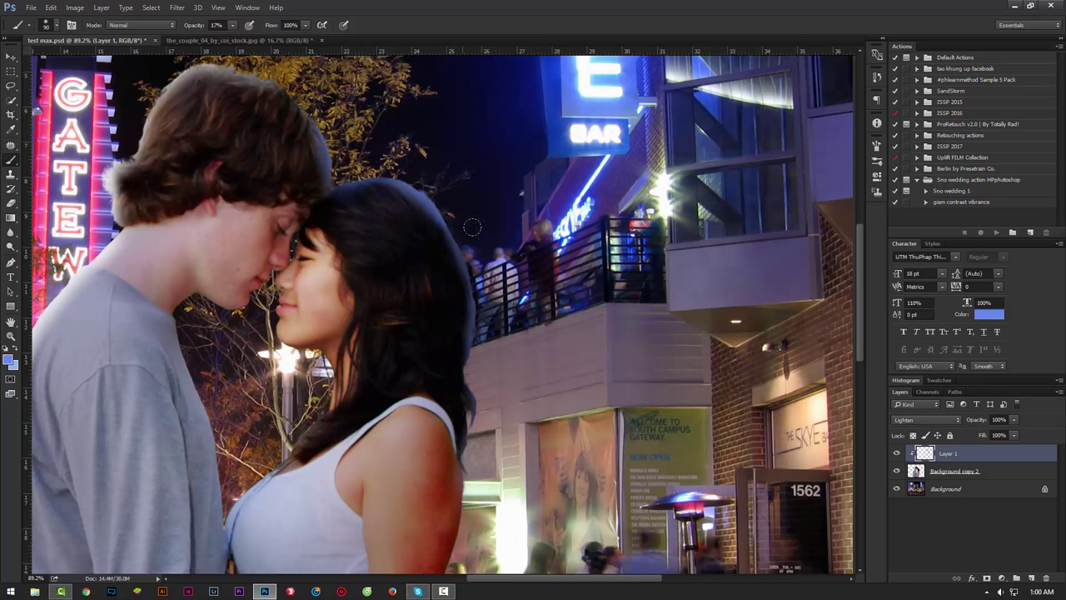
# - Erase back the overly strong glow on the man's and woman's hair
pyautogui.click(11, 203)
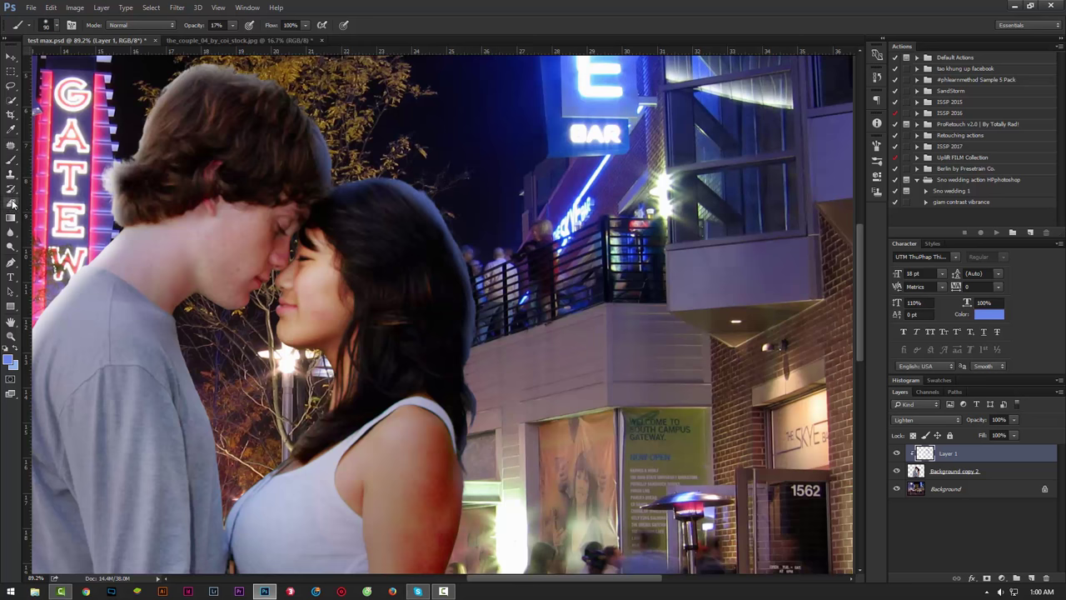
pyautogui.moveTo(303, 173); pyautogui.dragTo(303, 191)
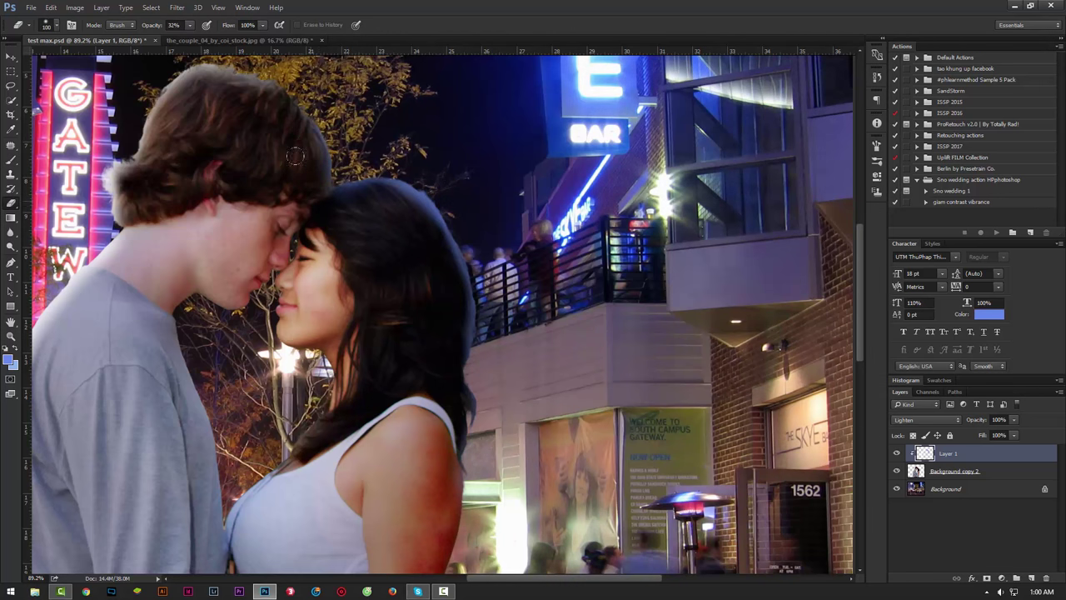
pyautogui.moveTo(403, 202); pyautogui.dragTo(382, 199)
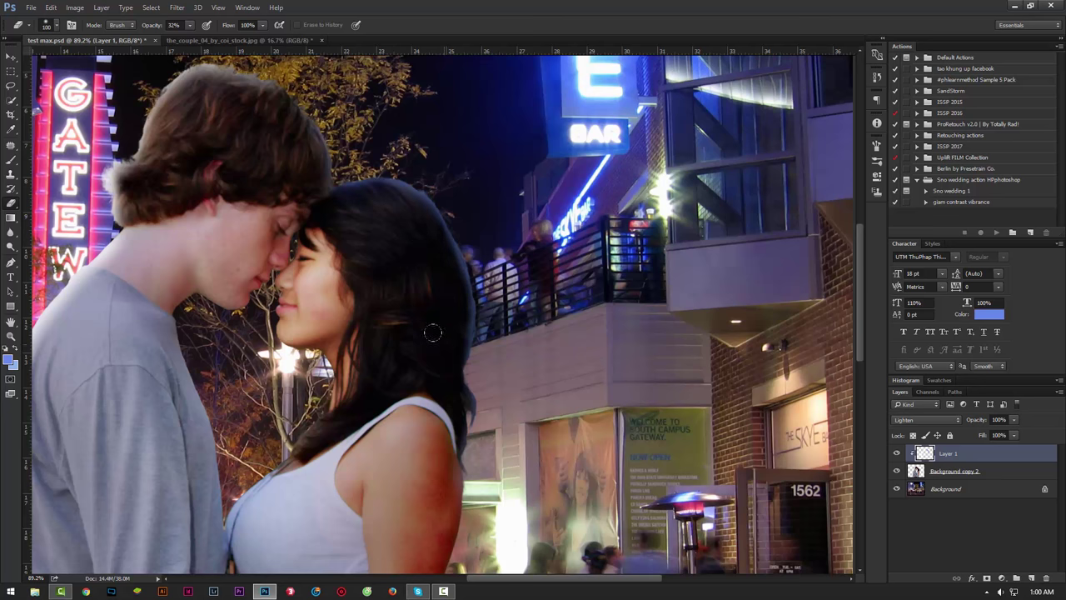
# - Lower the rim-light Layer 1's opacity to 87%
pyautogui.press('z')
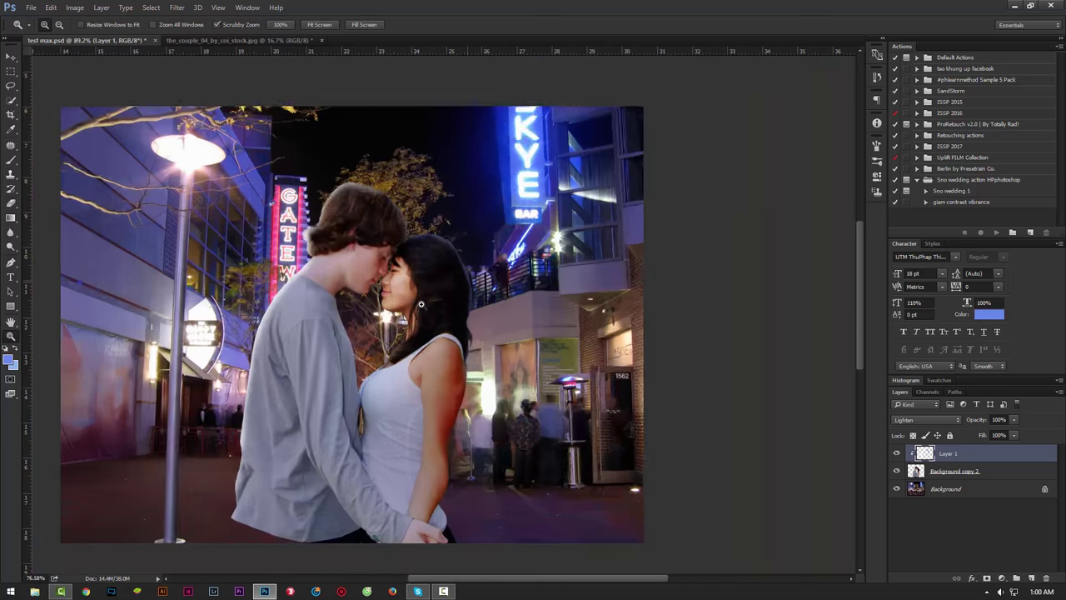
pyautogui.moveTo(449, 287)
pyautogui.mouseDown()
pyautogui.moveTo(439, 306)
pyautogui.moveTo(219, 101)
pyautogui.mouseUp()
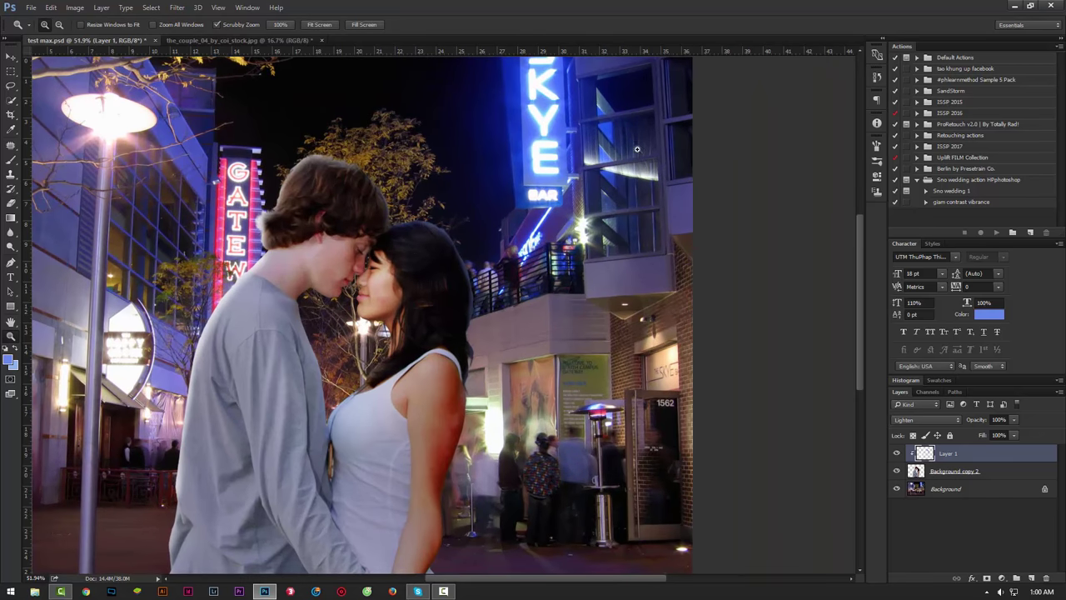
pyautogui.moveTo(975, 420); pyautogui.dragTo(964, 426)
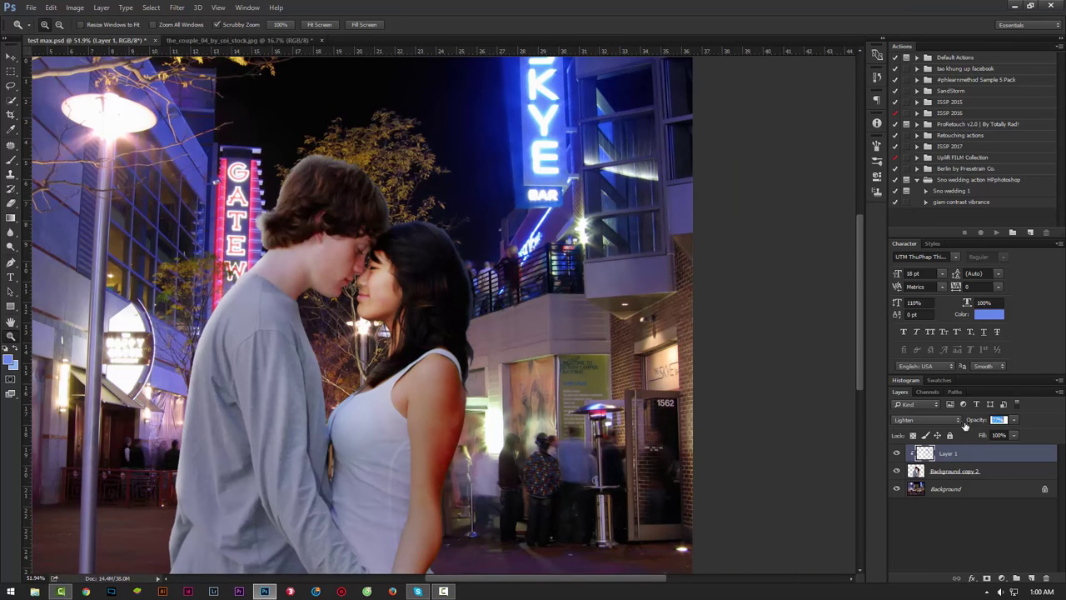
pyautogui.press('Return')
# - Zoom in close on the man's head and shoulder
pyautogui.moveTo(489, 291)
pyautogui.mouseDown()
pyautogui.moveTo(431, 184)
pyautogui.moveTo(452, 181)
pyautogui.mouseUp()
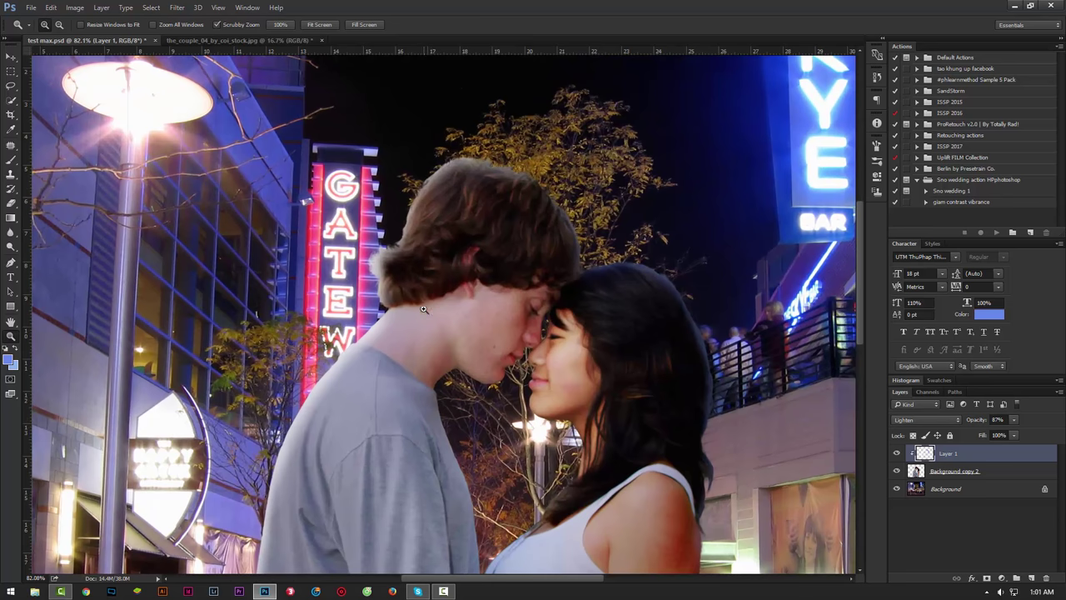
pyautogui.moveTo(420, 384); pyautogui.dragTo(466, 309)
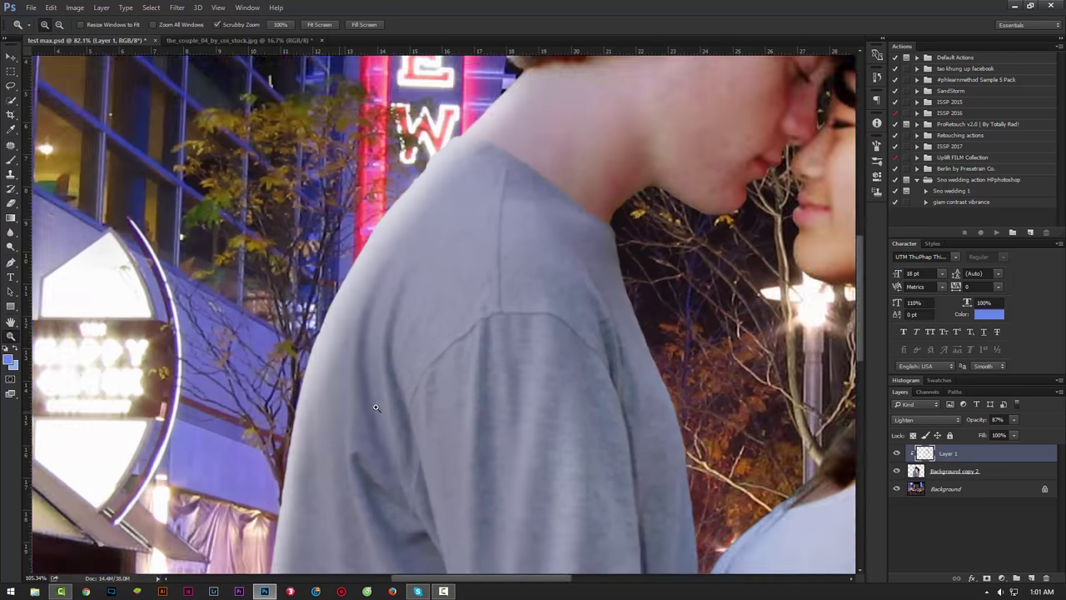
pyautogui.moveTo(341, 413); pyautogui.dragTo(364, 304)
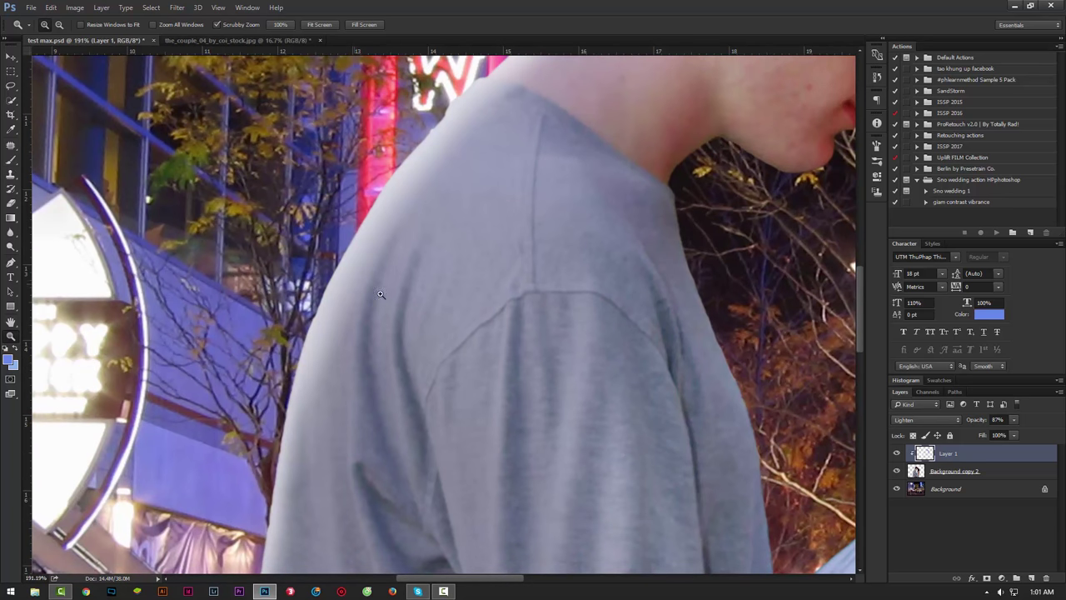
# - Paint a street-lamp white highlight along the shirt's left edge with a smaller brush
pyautogui.click(10, 160)
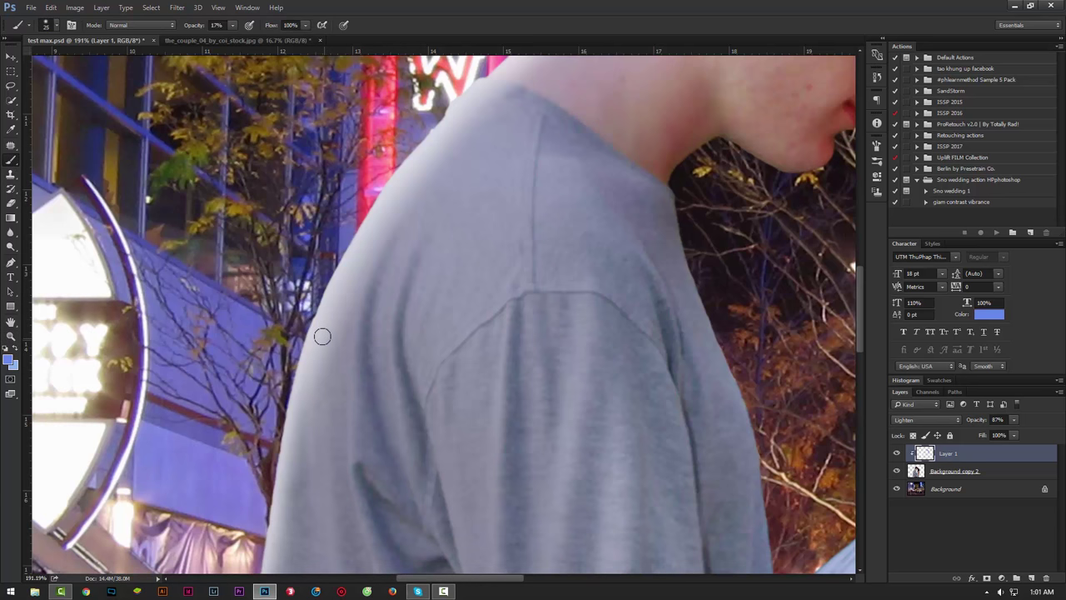
pyautogui.keyDown('alt'); pyautogui.click(73, 250); pyautogui.keyUp('alt')
pyautogui.press('[')
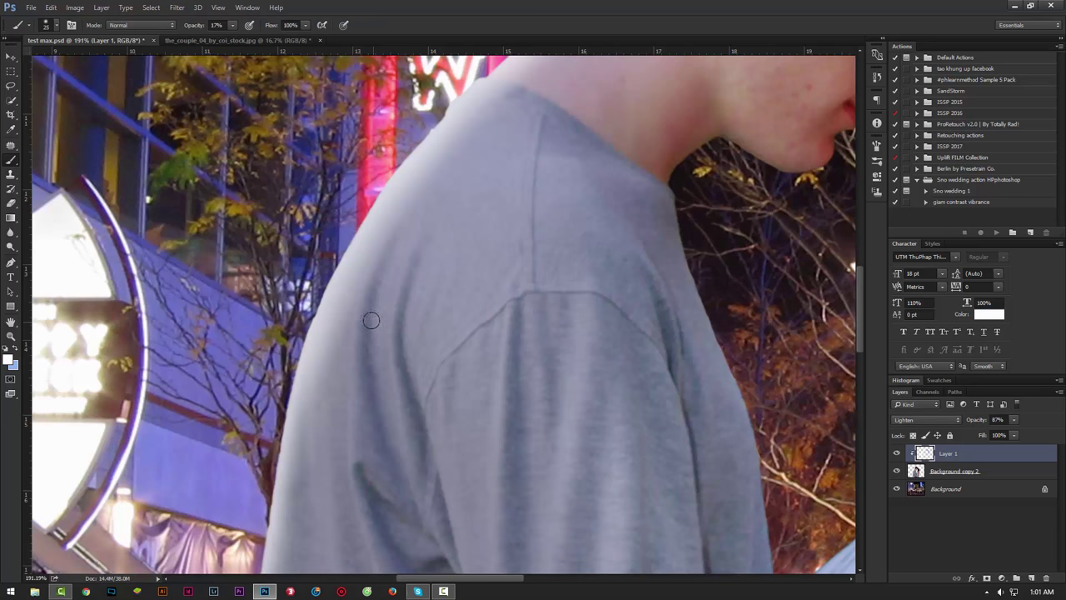
pyautogui.moveTo(372, 283); pyautogui.dragTo(346, 406)
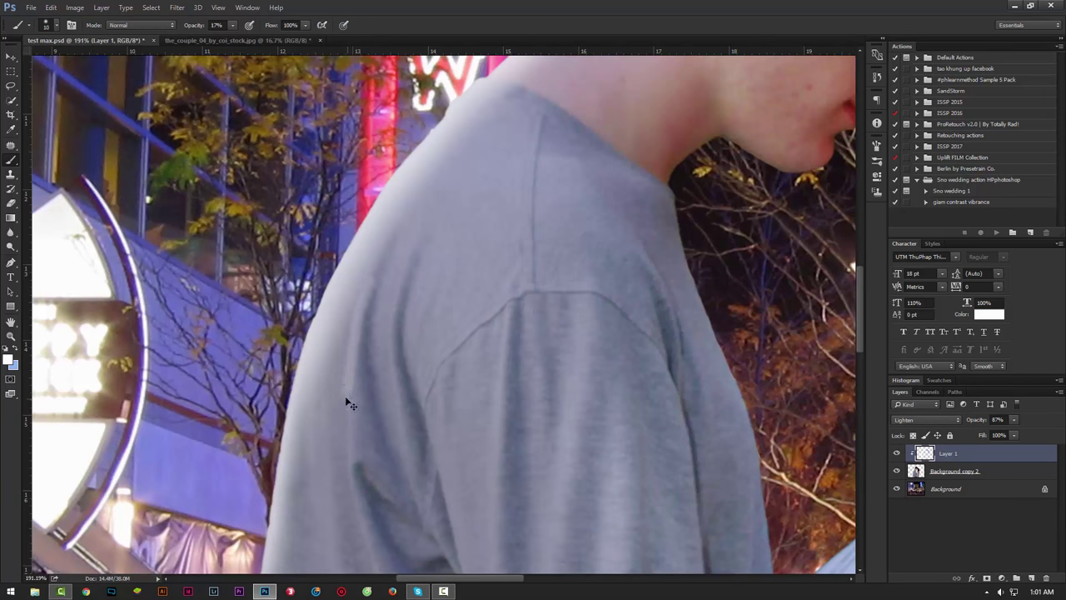
pyautogui.hotkey('ctrl', 'z')
pyautogui.moveTo(350, 459); pyautogui.dragTo(356, 351)
pyautogui.hotkey('ctrl', 'z')
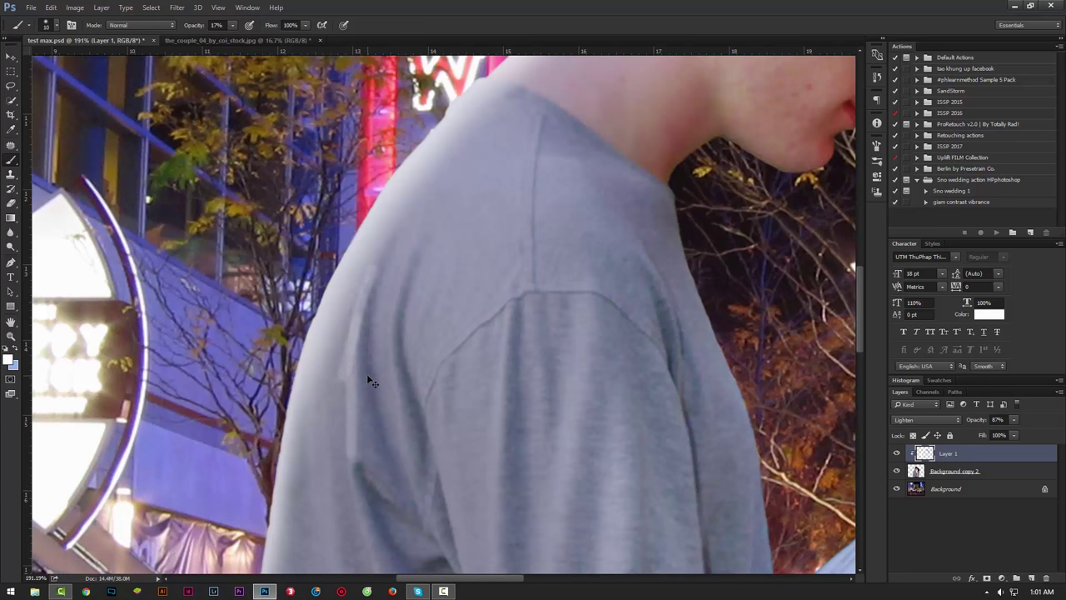
pyautogui.moveTo(361, 293); pyautogui.dragTo(348, 378)
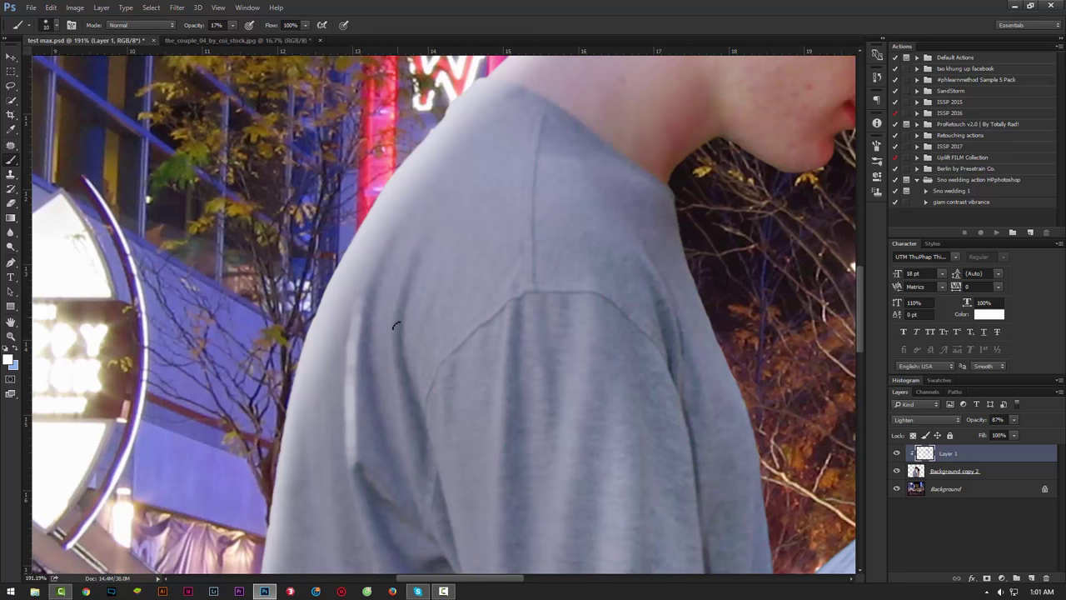
# - Brighten the folds running down the man's shirt sleeve
pyautogui.moveTo(393, 360)
pyautogui.mouseDown()
pyautogui.moveTo(403, 448)
pyautogui.moveTo(397, 355)
pyautogui.mouseUp()
pyautogui.hotkey('ctrl', 'z')
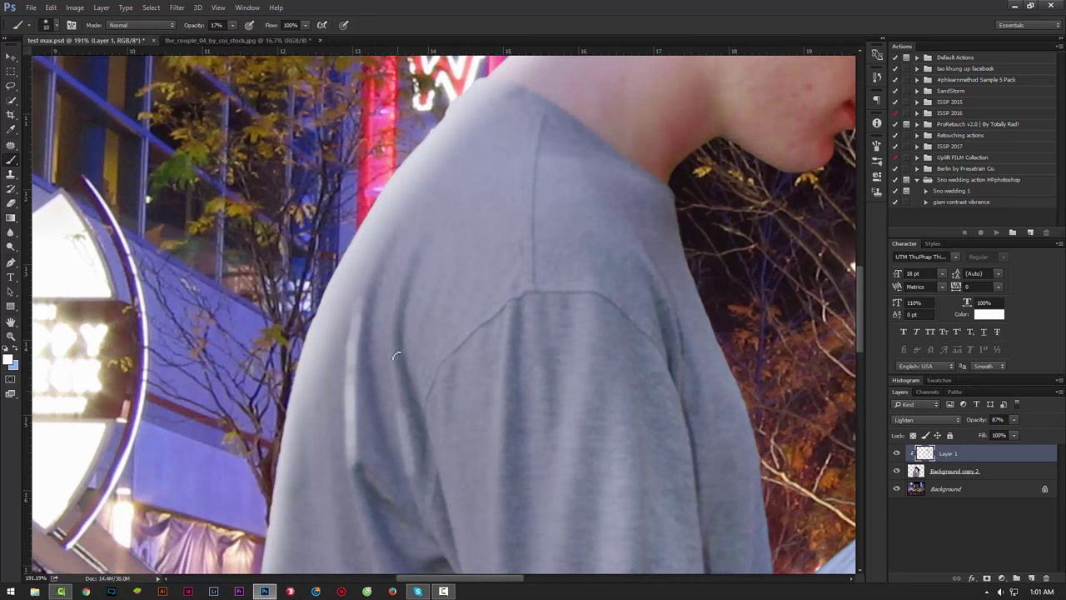
pyautogui.moveTo(398, 408); pyautogui.dragTo(407, 345)
pyautogui.moveTo(483, 435); pyautogui.dragTo(497, 308)
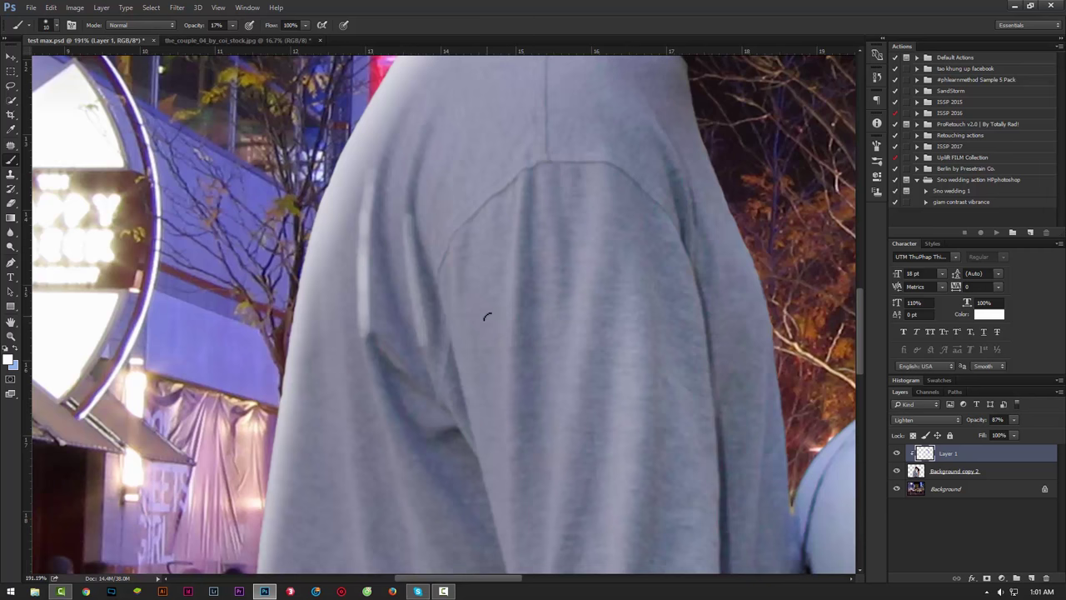
pyautogui.moveTo(439, 269); pyautogui.dragTo(490, 462)
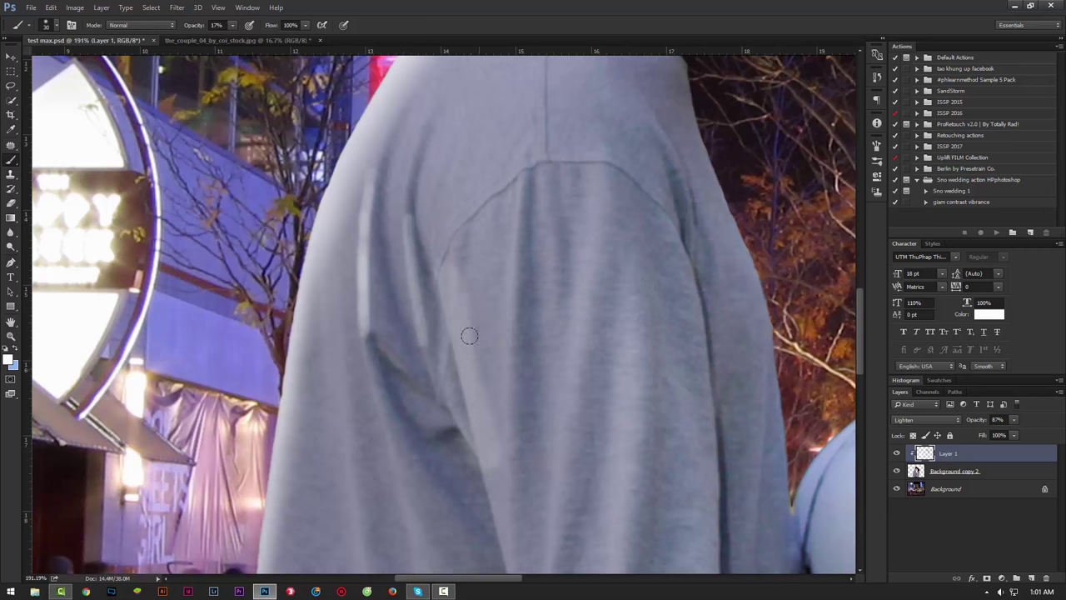
pyautogui.moveTo(445, 317); pyautogui.dragTo(490, 500)
pyautogui.moveTo(487, 445); pyautogui.dragTo(500, 547)
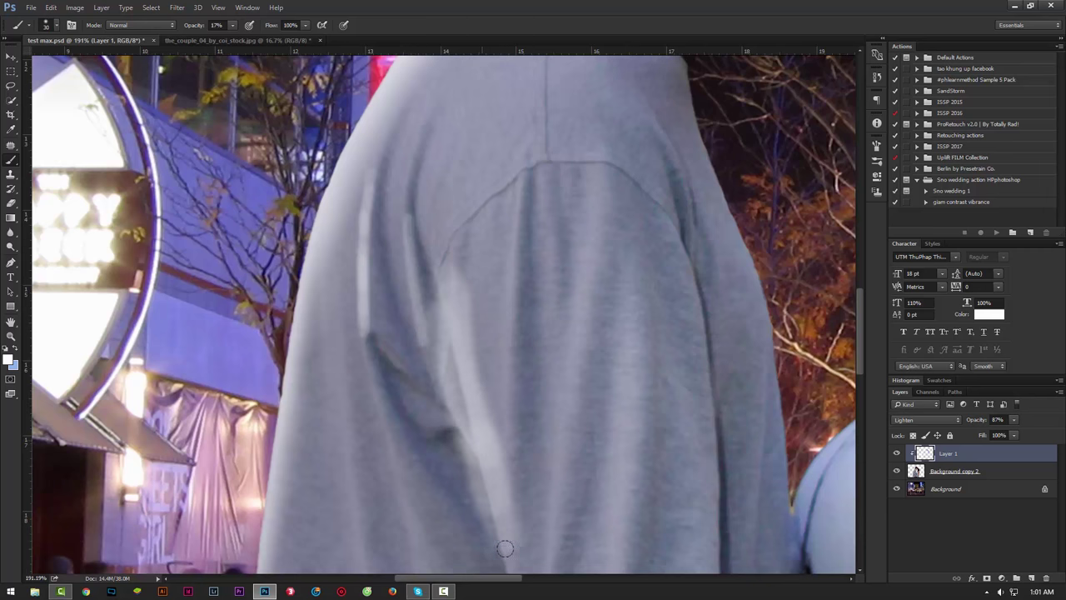
pyautogui.moveTo(485, 483); pyautogui.dragTo(509, 309)
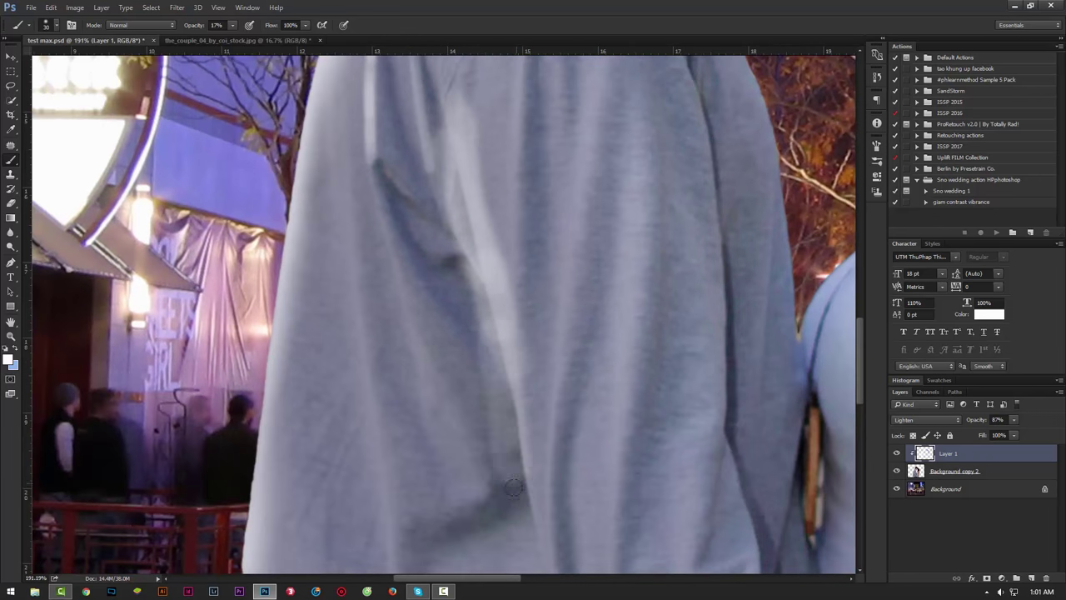
# - Erase to soften the bright spots on the sleeve fold and shirt edge
pyautogui.click(10, 202)
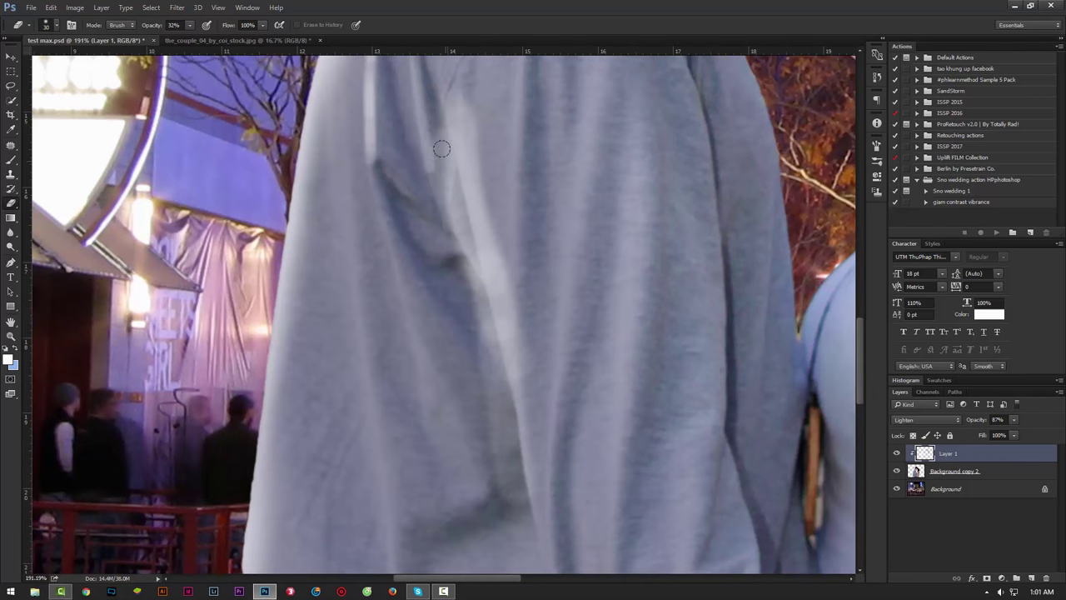
pyautogui.moveTo(442, 151)
pyautogui.mouseDown()
pyautogui.moveTo(454, 215)
pyautogui.moveTo(446, 140)
pyautogui.mouseUp()
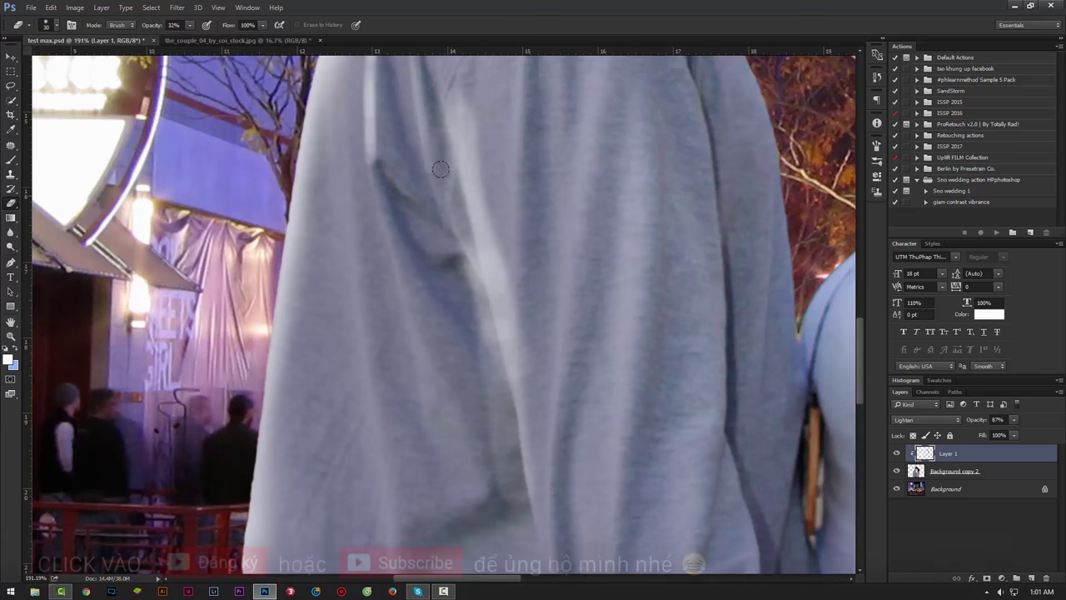
pyautogui.moveTo(483, 263)
pyautogui.mouseDown()
pyautogui.moveTo(479, 349)
pyautogui.moveTo(508, 431)
pyautogui.mouseUp()
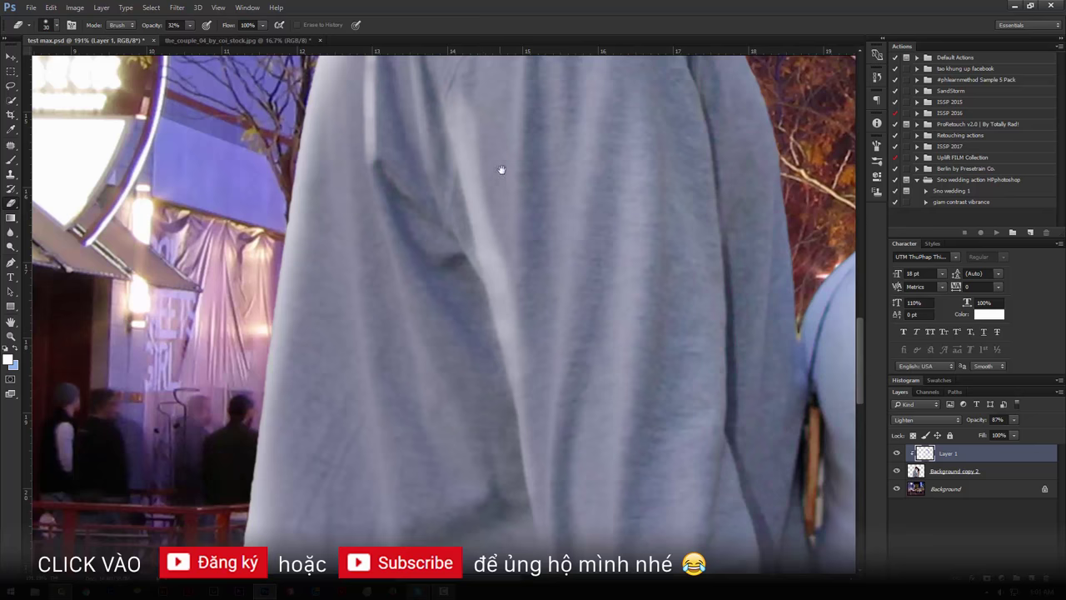
pyautogui.moveTo(499, 172); pyautogui.dragTo(553, 319)
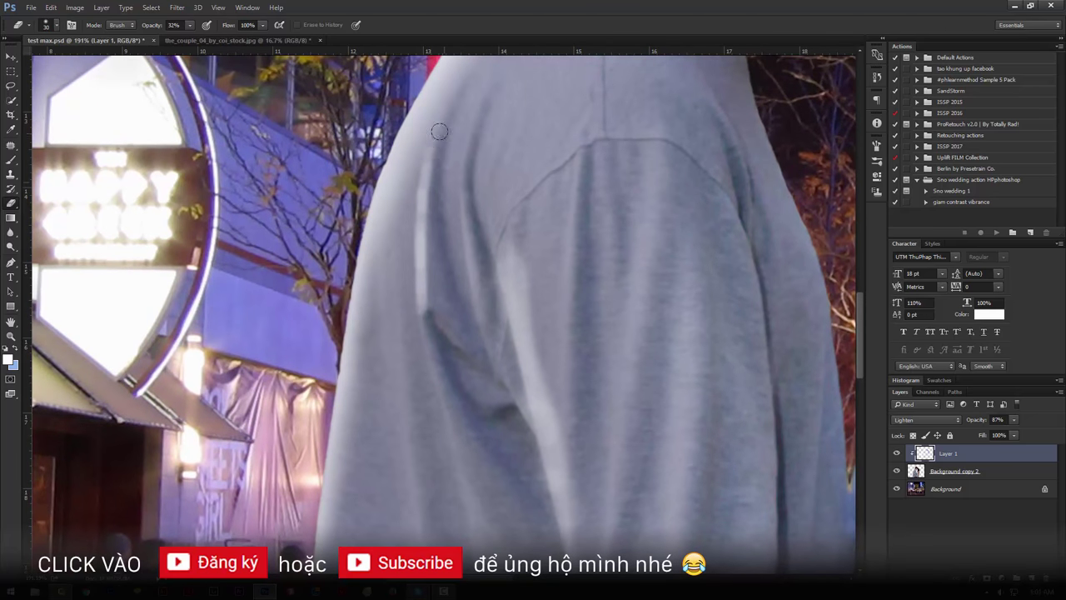
pyautogui.moveTo(431, 129)
pyautogui.mouseDown()
pyautogui.moveTo(405, 202)
pyautogui.moveTo(410, 314)
pyautogui.mouseUp()
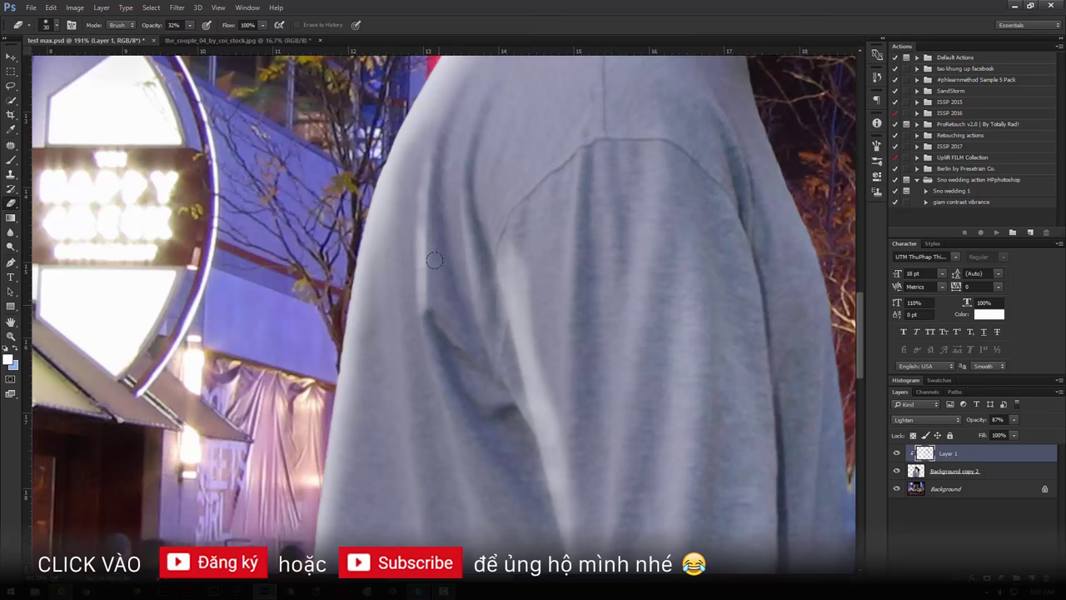
# - Zoom in on the man's sleeve, then back out to see the whole couple
pyautogui.press('z')
pyautogui.hotkey('ctrl', '0')
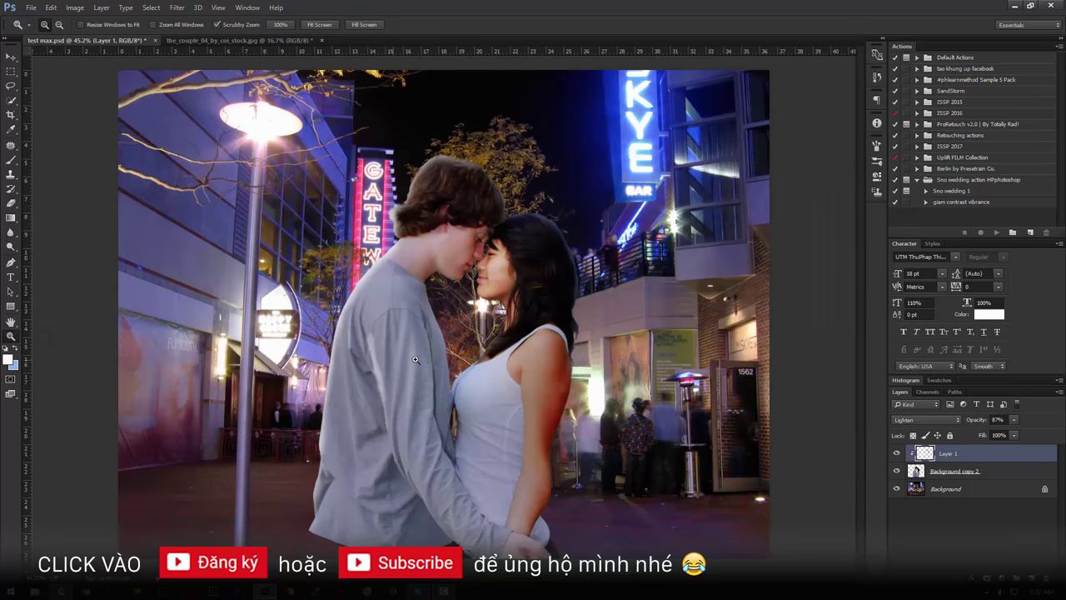
pyautogui.moveTo(415, 359); pyautogui.dragTo(483, 360)
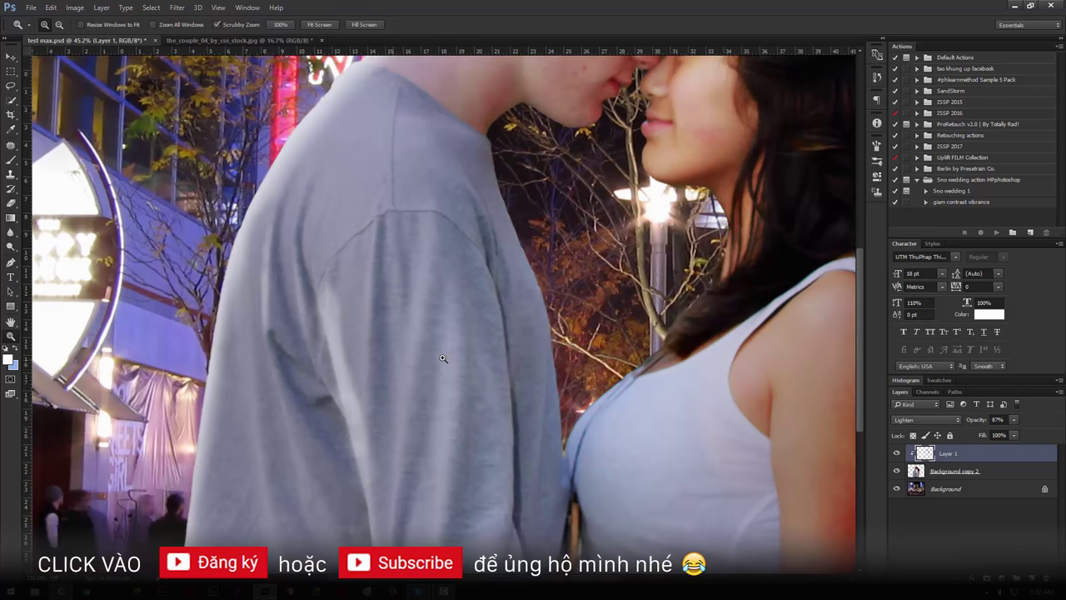
pyautogui.press('e')
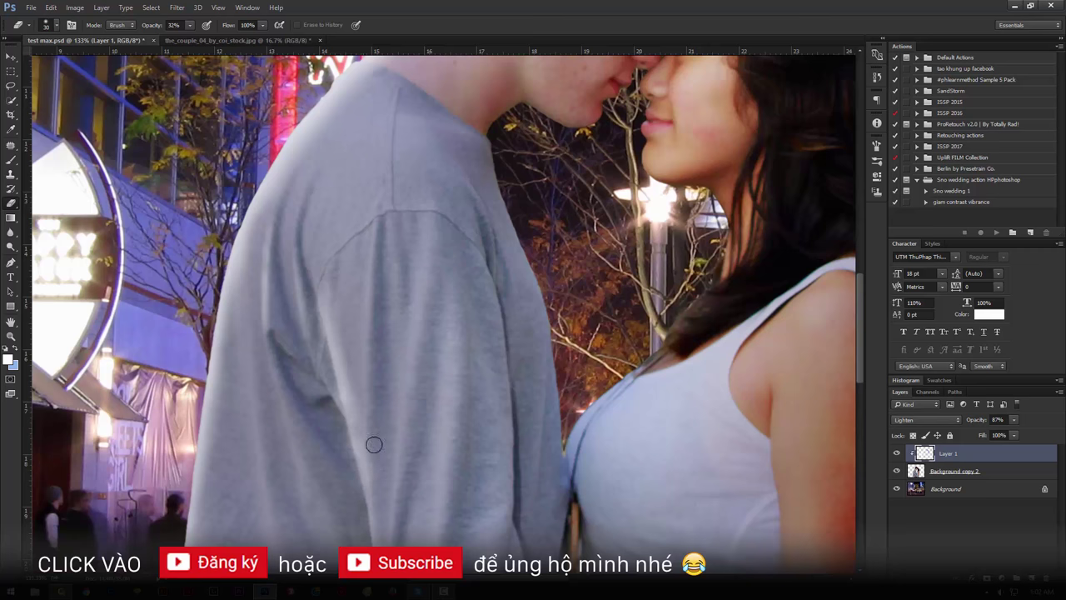
pyautogui.press('z')
pyautogui.moveTo(353, 346)
pyautogui.mouseDown()
pyautogui.moveTo(307, 309)
pyautogui.moveTo(358, 310)
pyautogui.mouseUp()
# - Drop the eraser opacity to 14% and toggle Layer 1 to compare the sleeve
pyautogui.press('e')
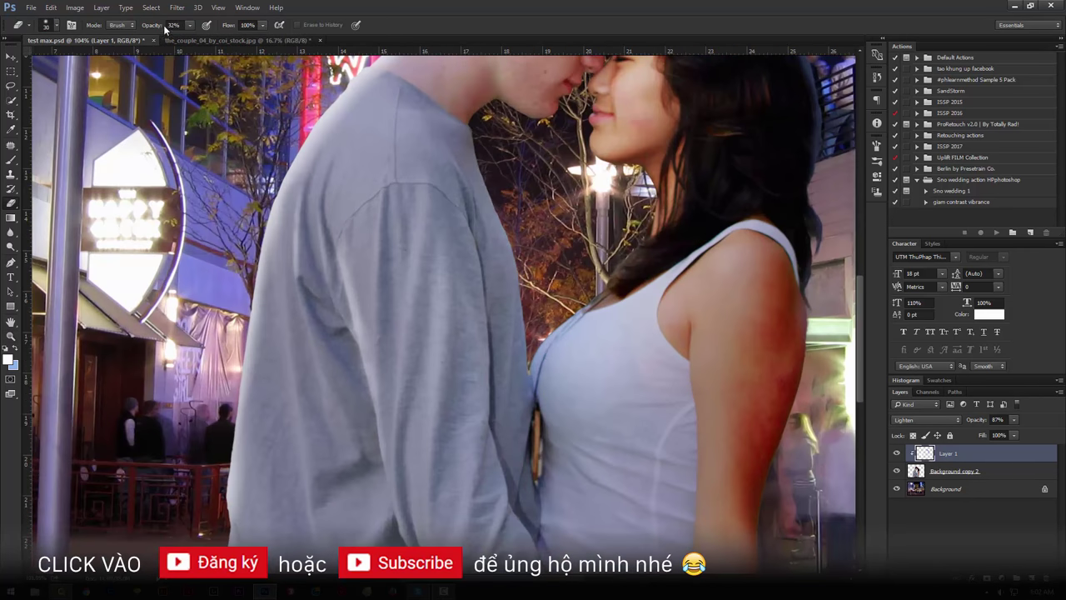
pyautogui.moveTo(159, 25); pyautogui.dragTo(150, 25)
pyautogui.click(898, 454)
pyautogui.click(898, 454)
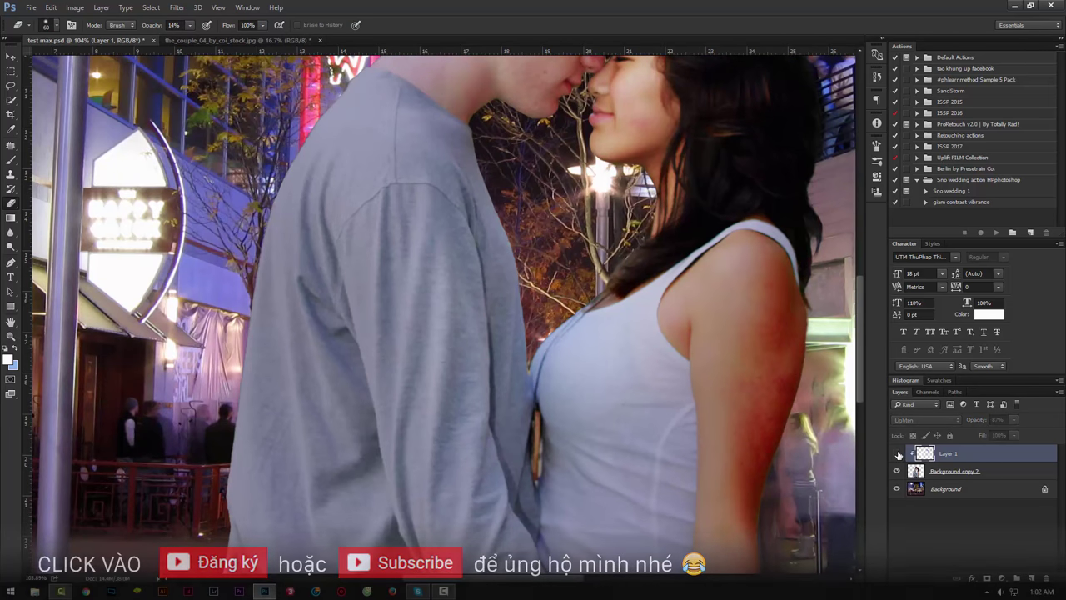
pyautogui.moveTo(536, 75)
pyautogui.mouseDown()
pyautogui.moveTo(444, 254)
pyautogui.moveTo(721, 361)
pyautogui.mouseUp()
pyautogui.press('z')
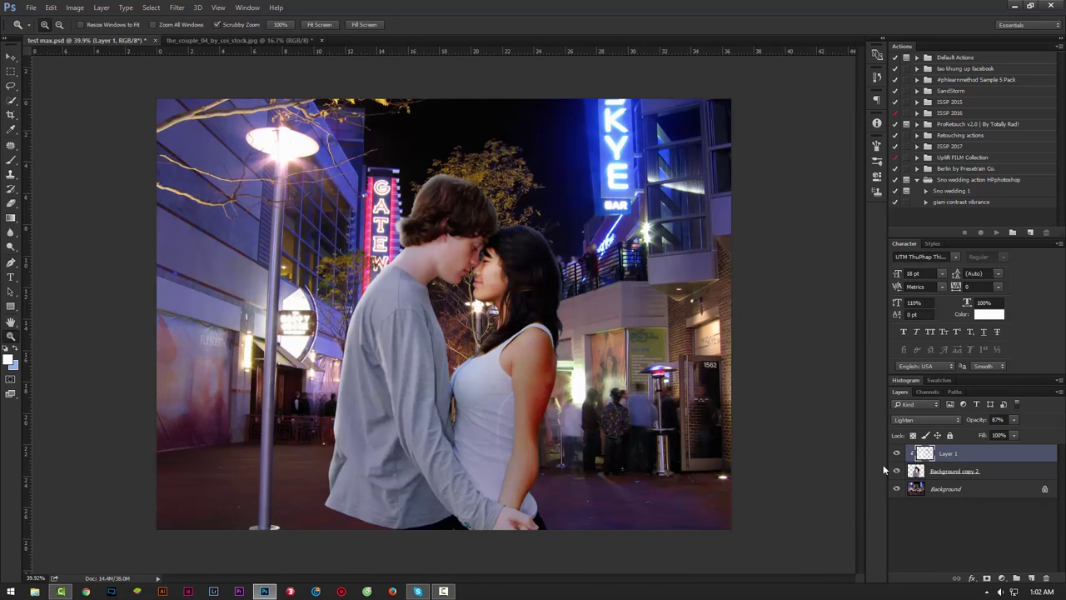
# - Sample a near-white colour from the street lamp's glow with the Brush
pyautogui.click(971, 488)
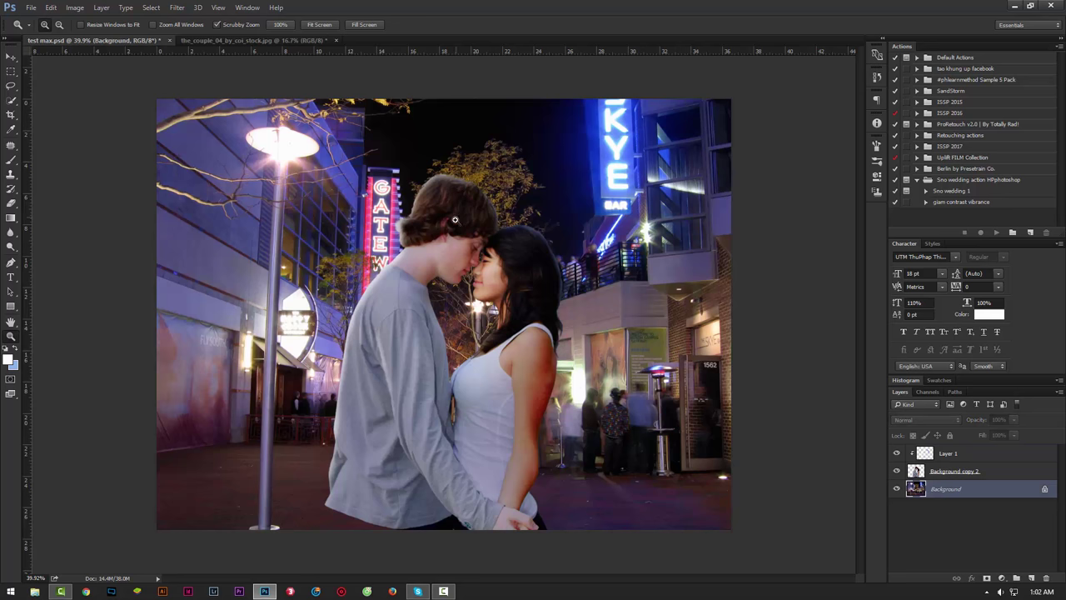
pyautogui.click(1002, 471)
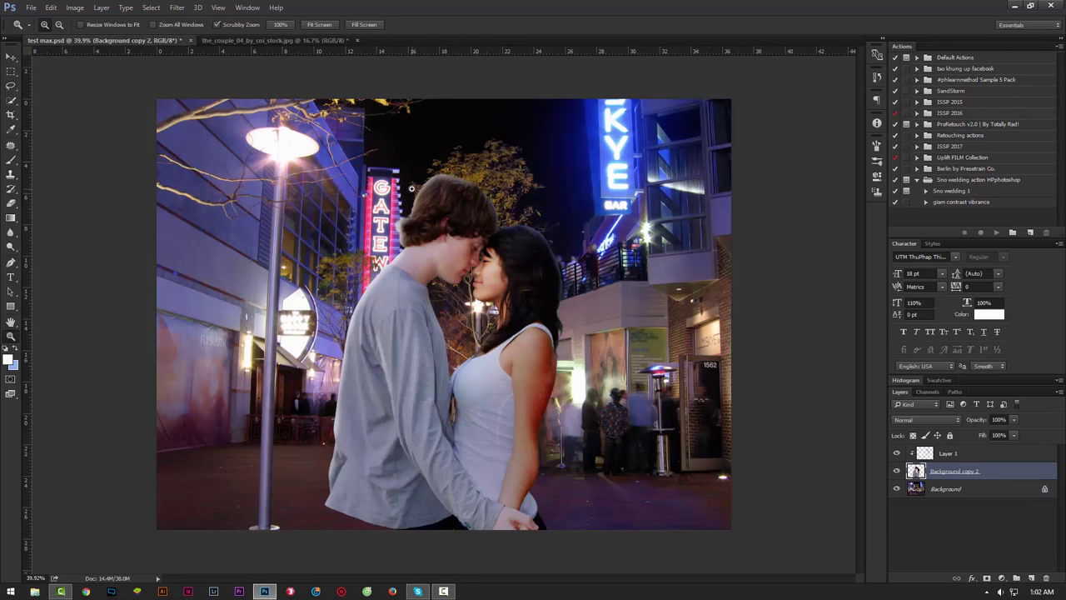
pyautogui.moveTo(411, 188); pyautogui.dragTo(467, 189)
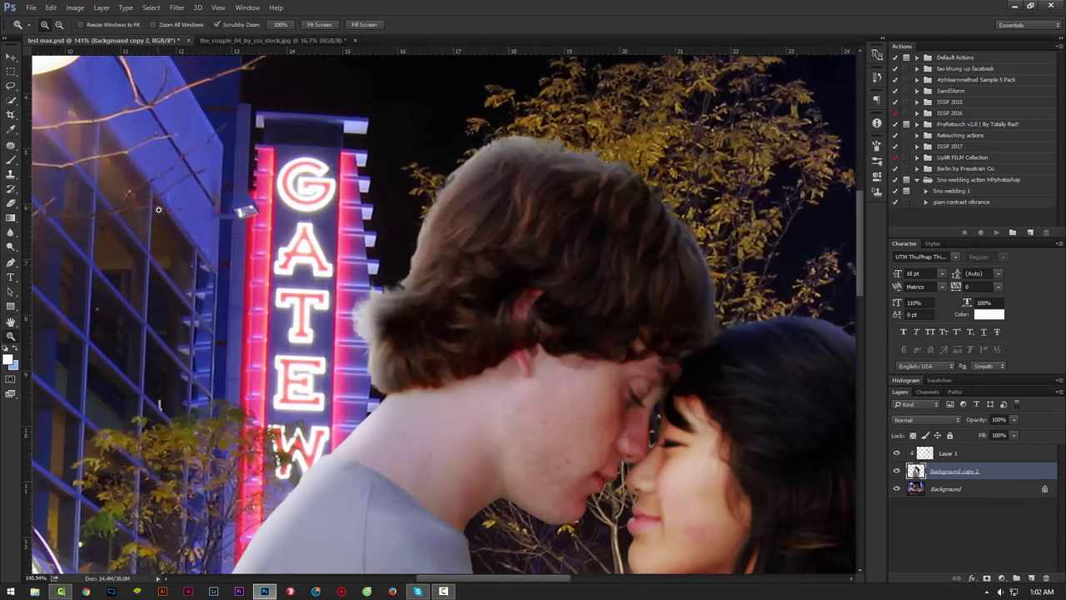
pyautogui.click(10, 160)
pyautogui.moveTo(175, 178); pyautogui.dragTo(439, 279)
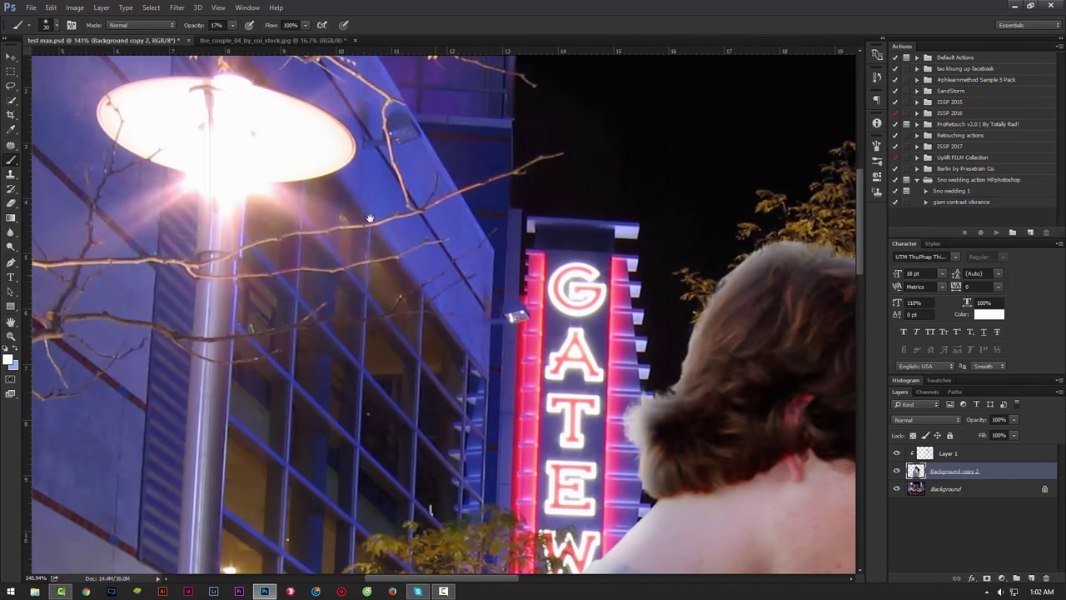
pyautogui.keyDown('alt'); pyautogui.moveTo(298, 187); pyautogui.dragTo(273, 193); pyautogui.keyUp('alt')
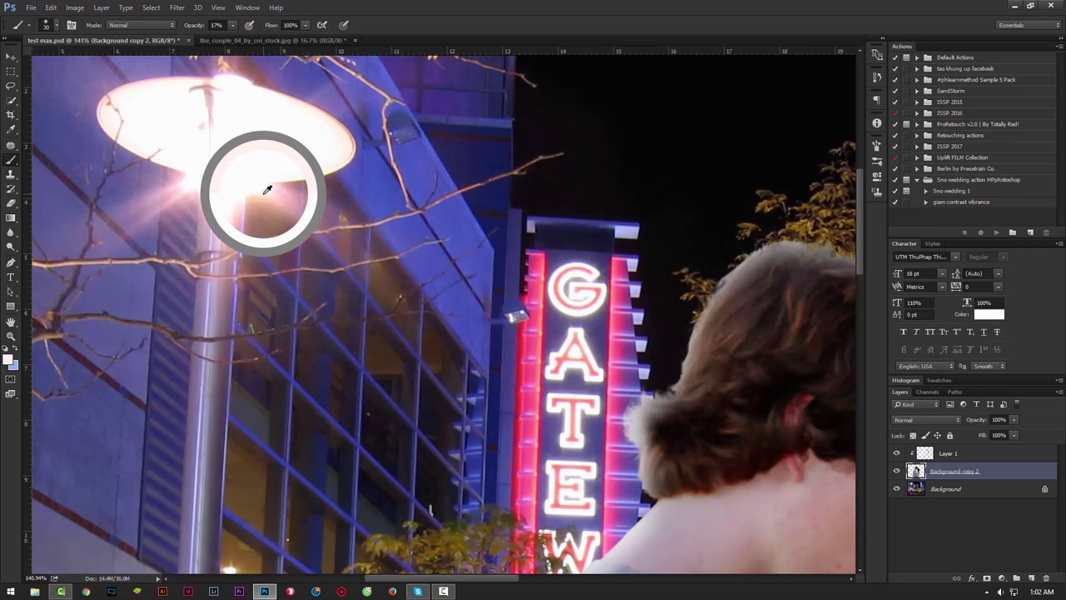
pyautogui.keyDown('alt'); pyautogui.moveTo(273, 192); pyautogui.dragTo(272, 190); pyautogui.keyUp('alt')
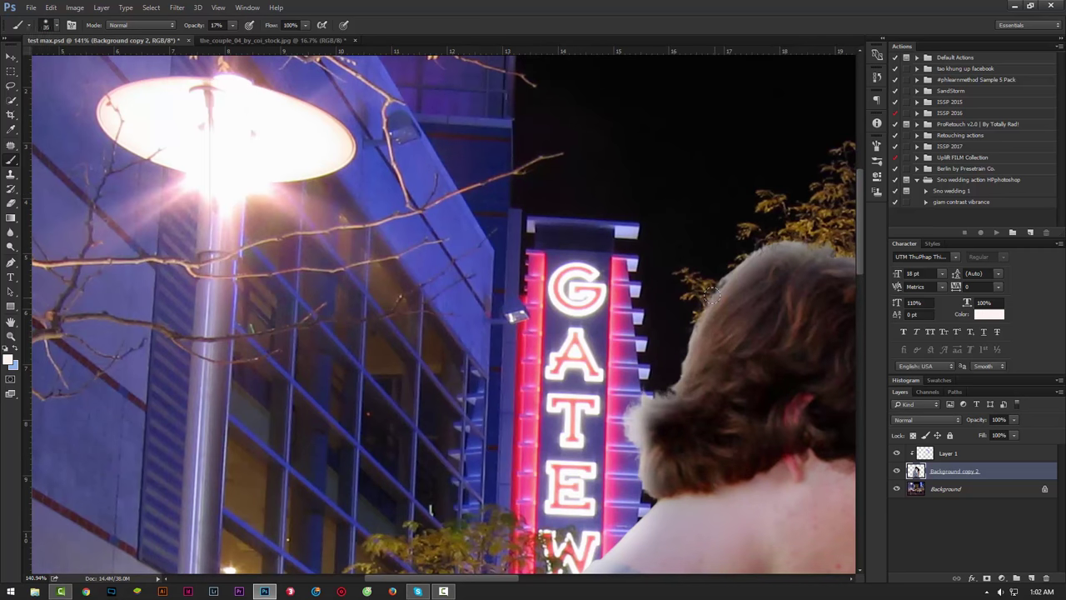
# - Add a new empty Layer 2 above Layer 1
pyautogui.click(991, 455)
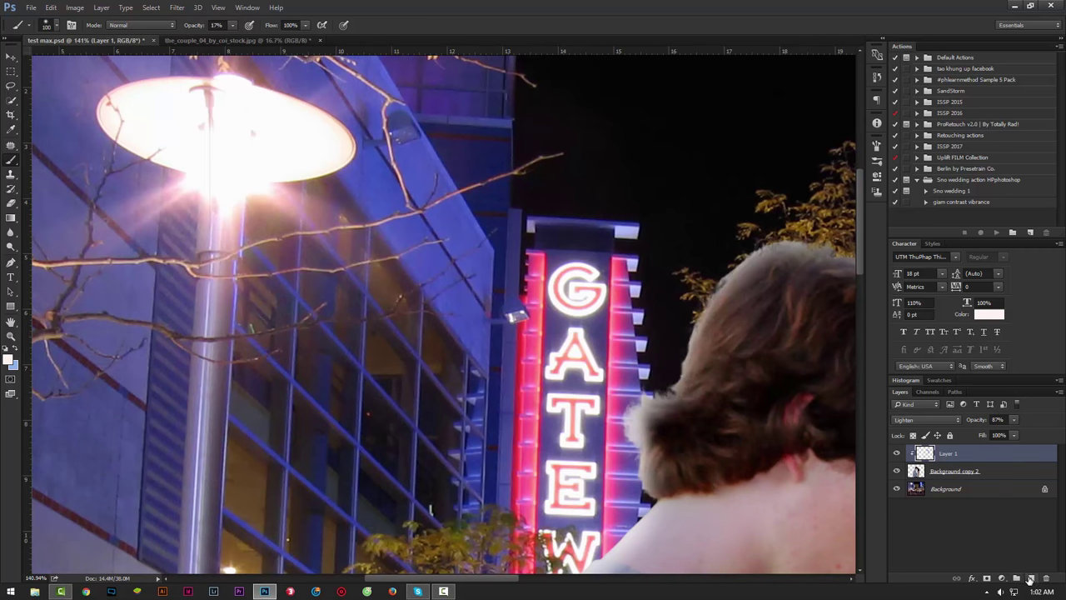
pyautogui.click(1031, 578)
pyautogui.rightClick(991, 454)
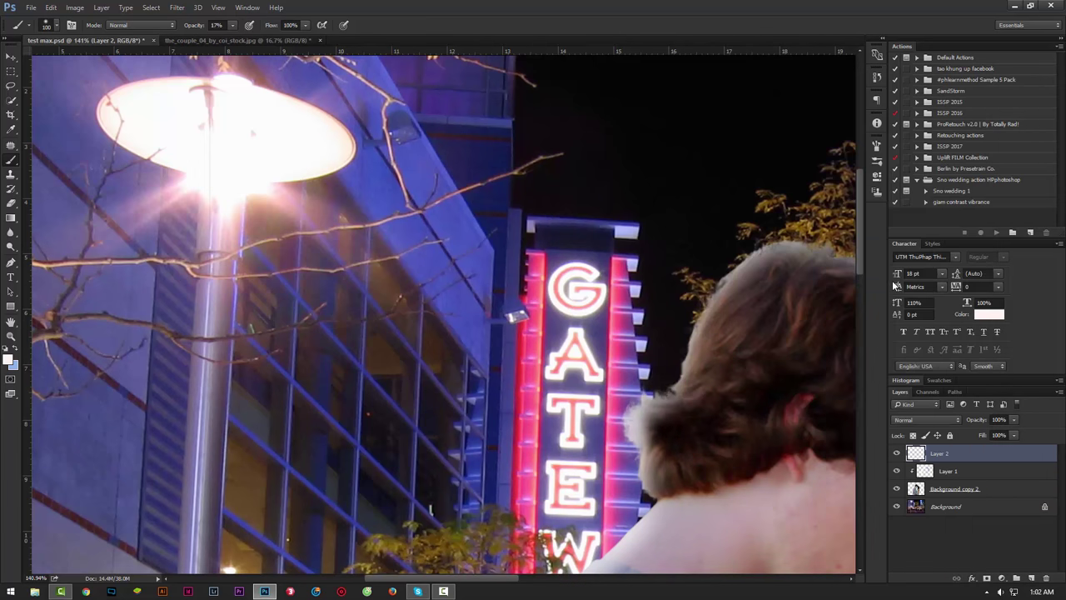
# - Clip Layer 2 to Layer 1 and set its blend mode to Overlay
pyautogui.click(893, 281)
pyautogui.moveTo(724, 321); pyautogui.dragTo(553, 252)
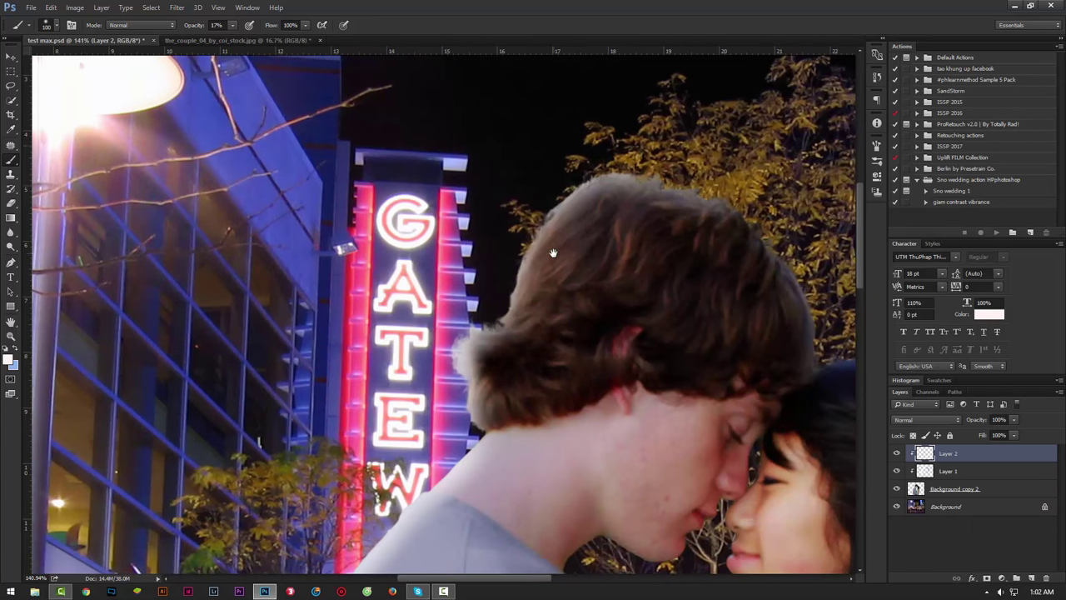
pyautogui.click(931, 420)
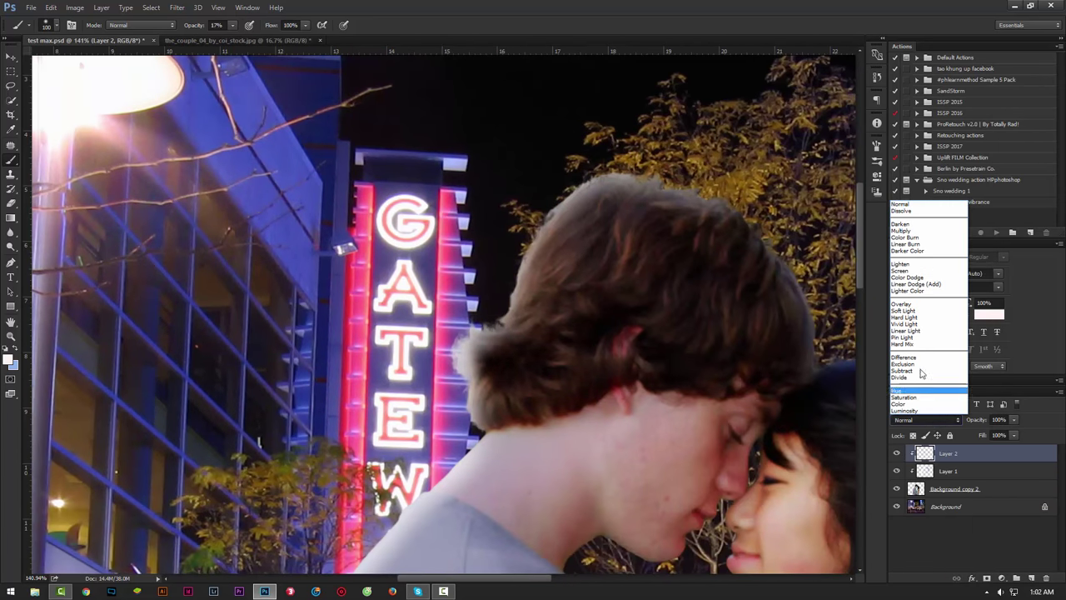
pyautogui.click(913, 309)
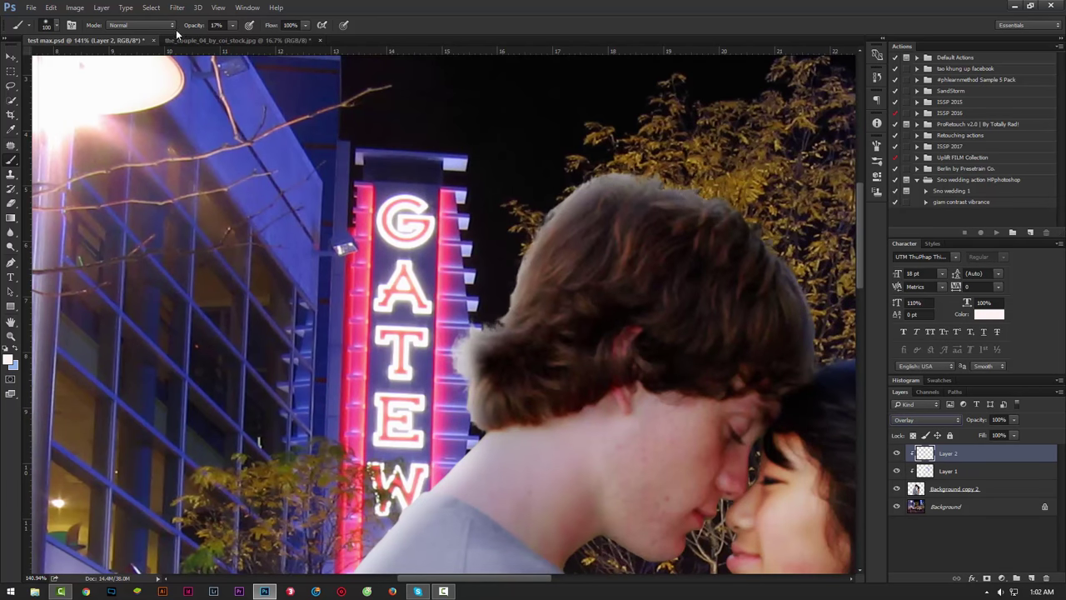
# - With a 157 px brush, paint soft light on the man's hair, neck, shoulder and arm edges
pyautogui.rightClick(736, 236)
pyautogui.moveTo(795, 222); pyautogui.dragTo(801, 223)
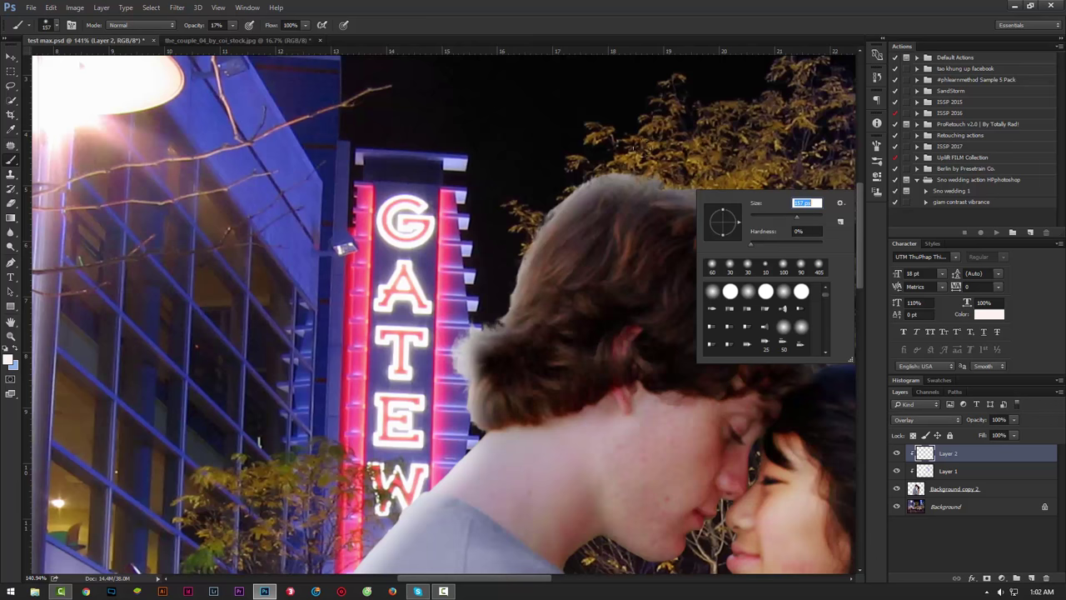
pyautogui.moveTo(649, 190)
pyautogui.mouseDown()
pyautogui.moveTo(616, 200)
pyautogui.moveTo(533, 300)
pyautogui.moveTo(470, 194)
pyautogui.moveTo(425, 306)
pyautogui.mouseUp()
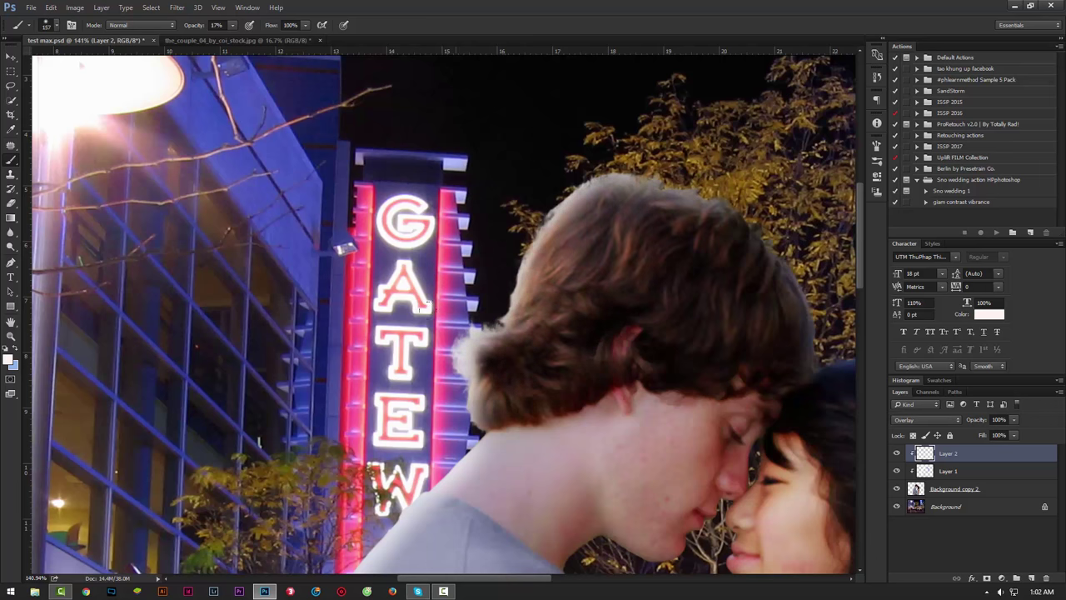
pyautogui.moveTo(707, 179); pyautogui.dragTo(523, 283)
pyautogui.moveTo(467, 375)
pyautogui.mouseDown()
pyautogui.moveTo(521, 229)
pyautogui.moveTo(525, 296)
pyautogui.mouseUp()
pyautogui.moveTo(548, 227); pyautogui.dragTo(456, 408)
pyautogui.moveTo(496, 358); pyautogui.dragTo(408, 474)
pyautogui.moveTo(467, 398); pyautogui.dragTo(391, 499)
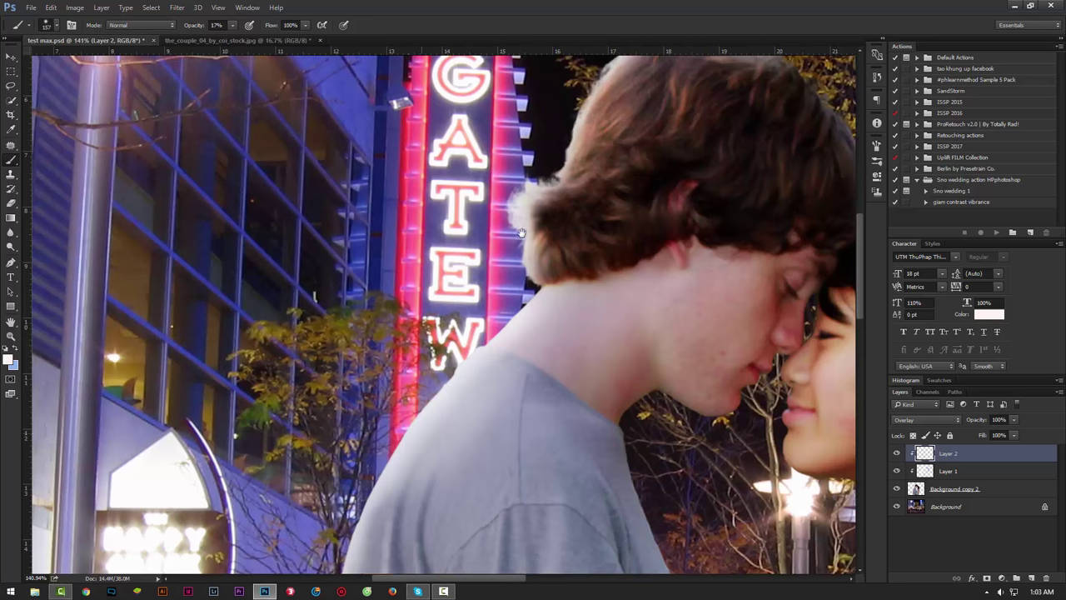
pyautogui.moveTo(422, 431)
pyautogui.mouseDown()
pyautogui.moveTo(530, 218)
pyautogui.moveTo(467, 387)
pyautogui.moveTo(530, 200)
pyautogui.moveTo(479, 500)
pyautogui.mouseUp()
pyautogui.moveTo(520, 367); pyautogui.dragTo(468, 554)
pyautogui.press('z')
pyautogui.moveTo(477, 236)
pyautogui.mouseDown()
pyautogui.moveTo(413, 289)
pyautogui.moveTo(505, 260)
pyautogui.mouseUp()
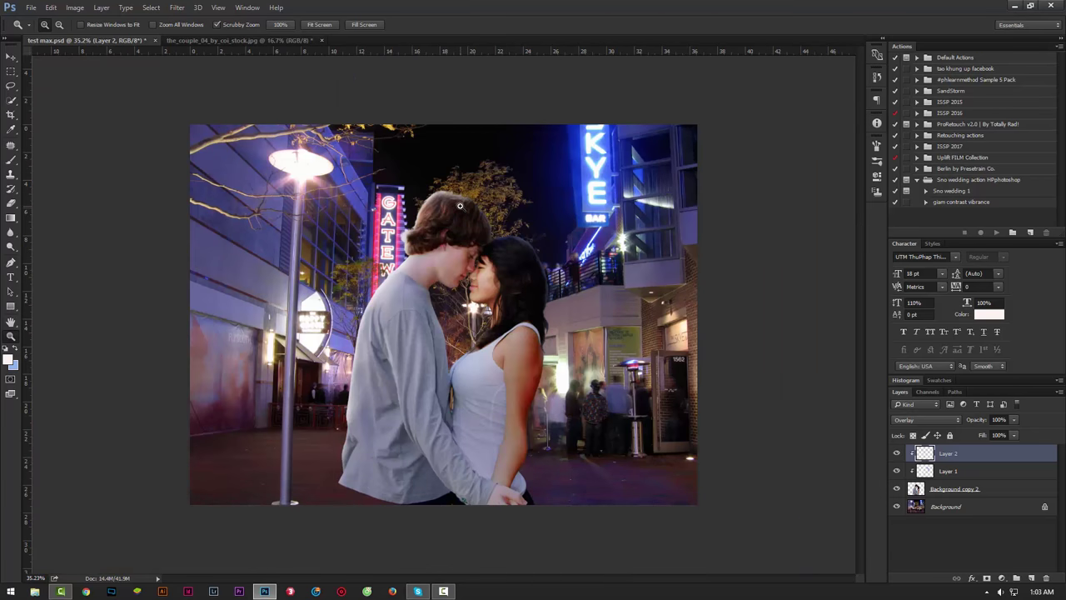
# - Sample light blue from the neon sign and darken it slightly in the Color Picker
pyautogui.press('b')
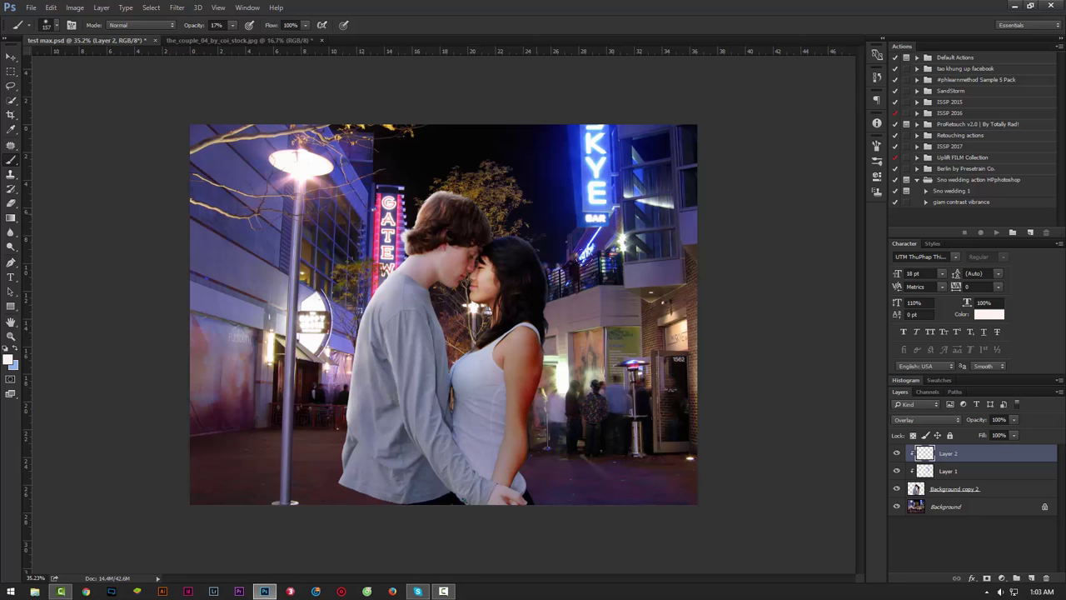
pyautogui.keyDown('alt'); pyautogui.click(596, 177); pyautogui.keyUp('alt')
pyautogui.click(9, 360)
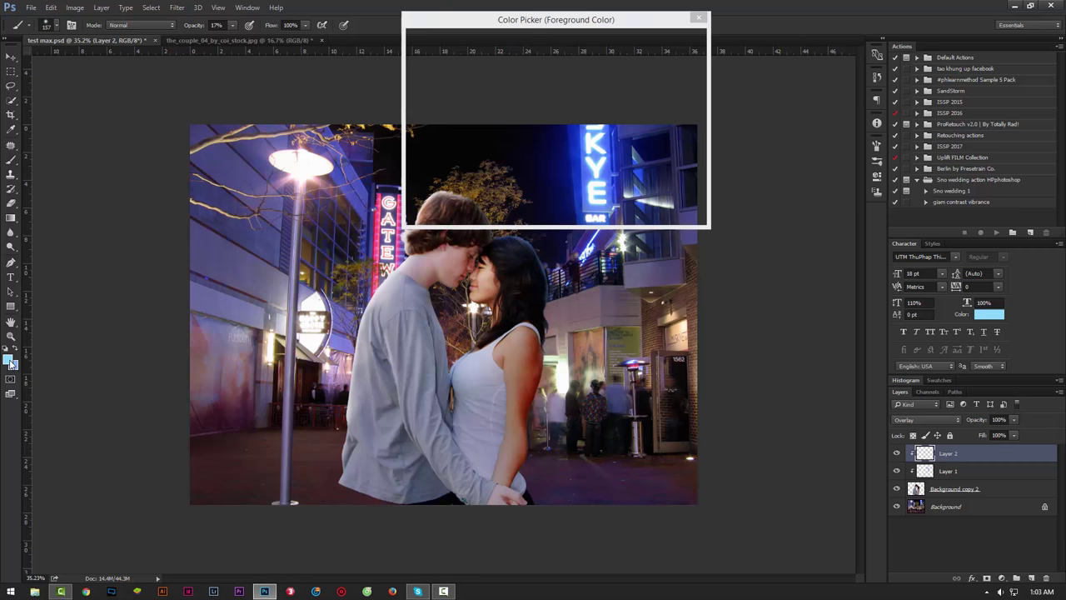
pyautogui.moveTo(495, 64)
pyautogui.mouseDown()
pyautogui.moveTo(469, 66)
pyautogui.moveTo(474, 56)
pyautogui.mouseUp()
pyautogui.click(671, 41)
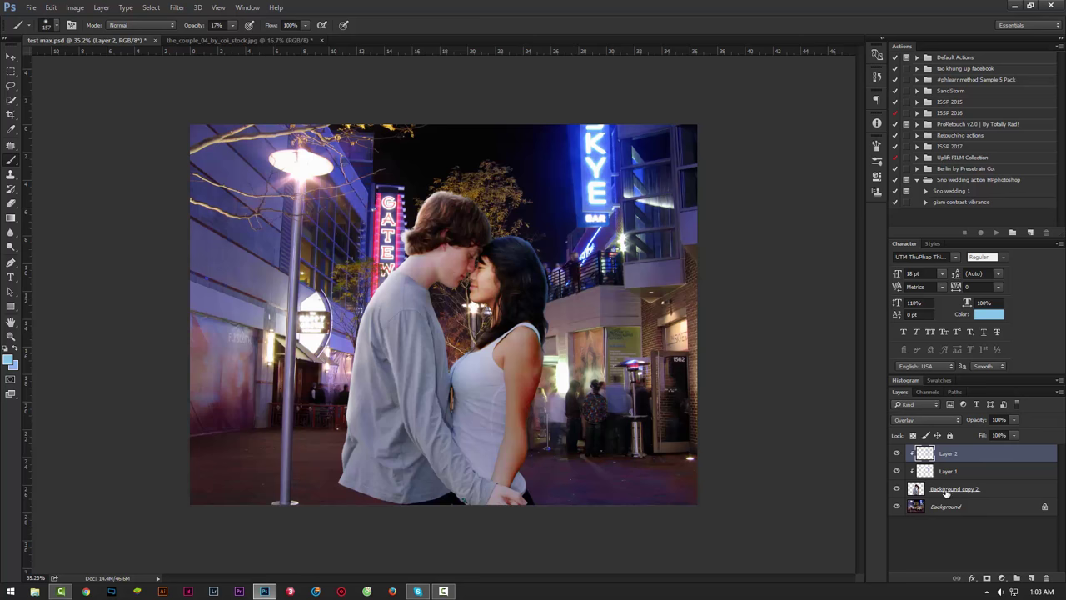
# - Toggle the lighting layers' visibility to compare before and after, then select Layer 1
pyautogui.click(898, 454)
pyautogui.click(898, 455)
pyautogui.click(898, 454)
pyautogui.click(898, 455)
pyautogui.moveTo(898, 455)
pyautogui.mouseDown()
pyautogui.moveTo(898, 489)
pyautogui.moveTo(898, 455)
pyautogui.mouseUp()
pyautogui.click(897, 453)
pyautogui.click(897, 453)
pyautogui.click(1002, 477)
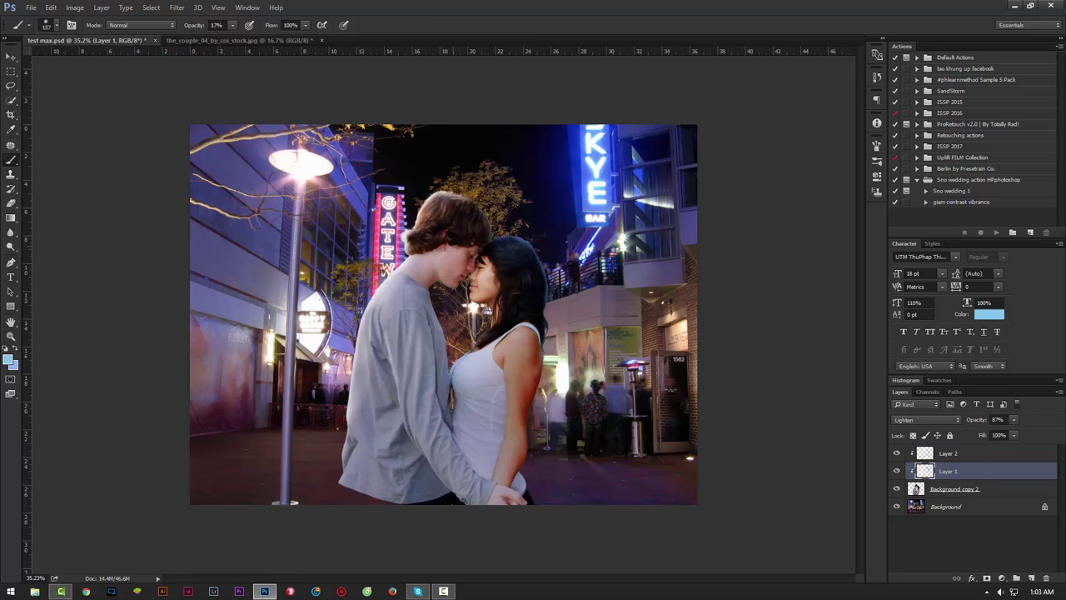
# - Add a clipped Color Balance adjustment above Layer 2, shifting midtones slightly toward cyan
pyautogui.click(1002, 578)
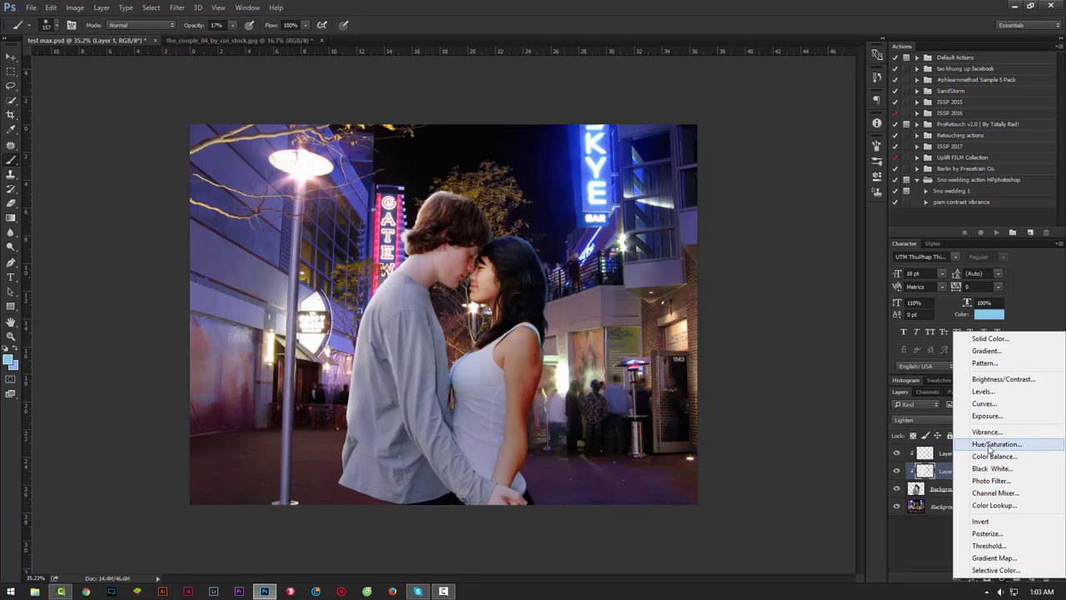
pyautogui.click(939, 458)
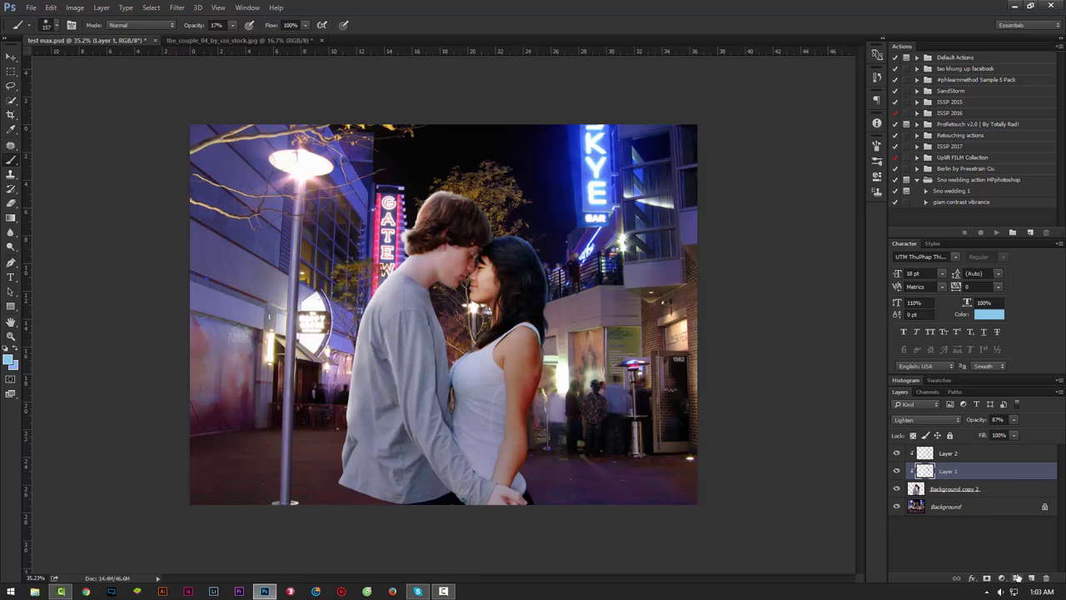
pyautogui.click(969, 453)
pyautogui.click(1002, 577)
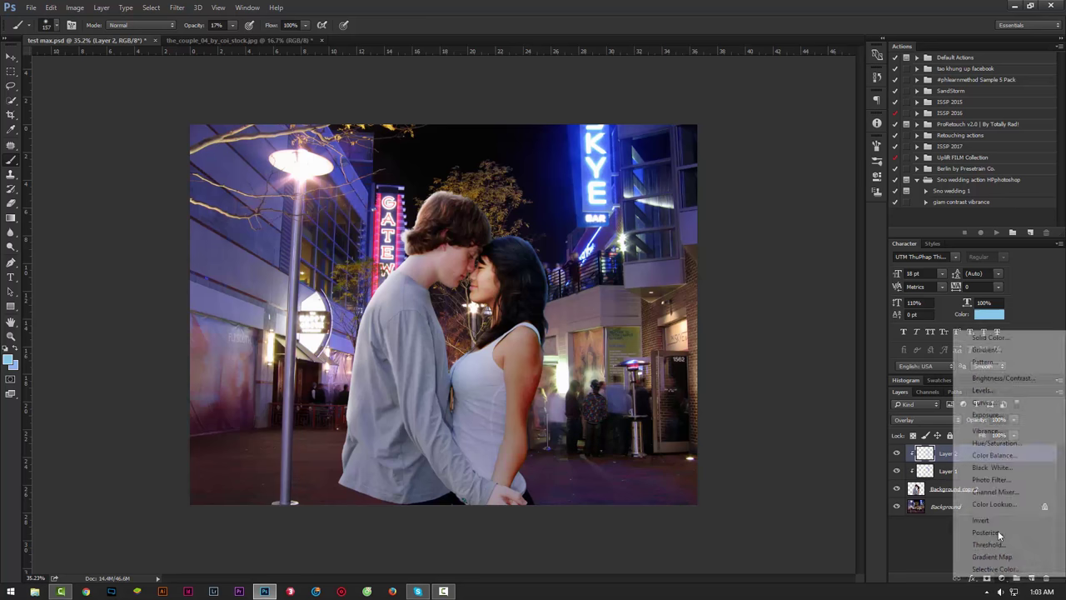
pyautogui.click(983, 455)
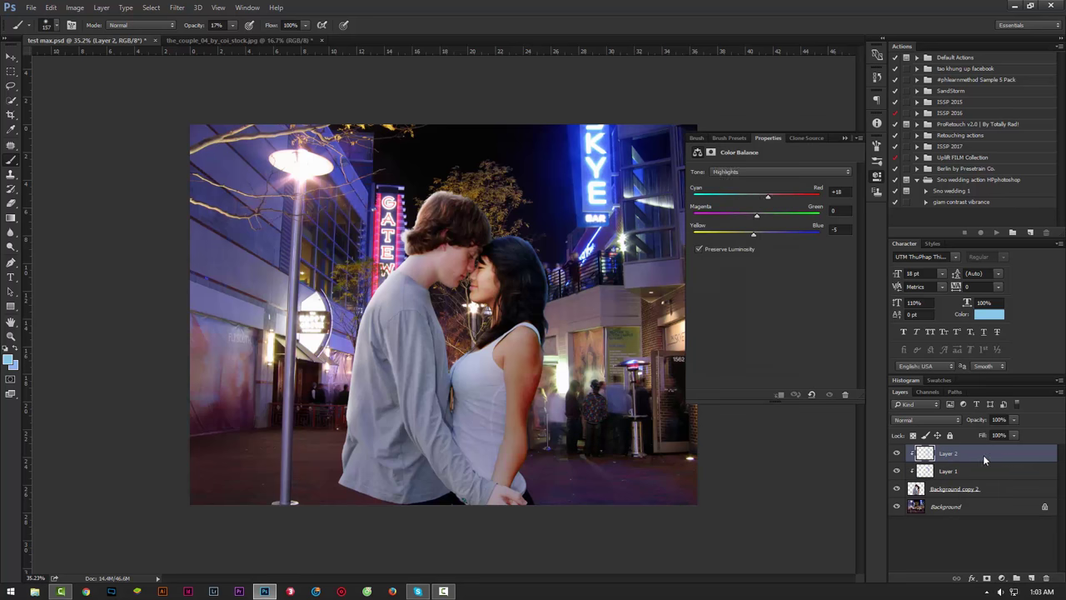
pyautogui.click(780, 395)
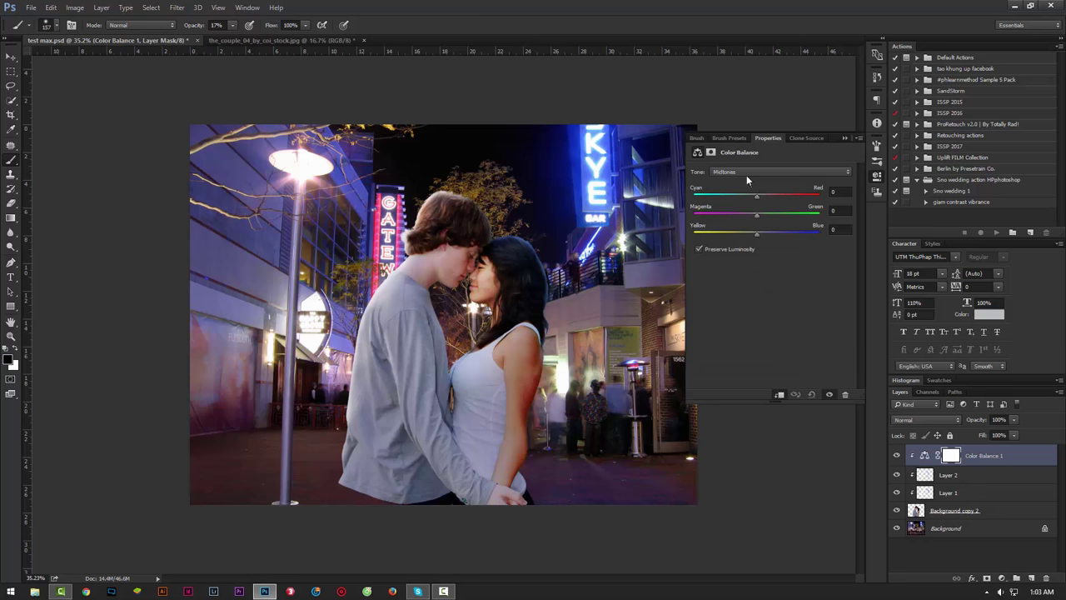
pyautogui.moveTo(757, 198); pyautogui.dragTo(763, 234)
# - Push the Color Balance highlights toward yellow and slightly cyan, then move to Shadows
pyautogui.click(737, 175)
pyautogui.click(737, 196)
pyautogui.moveTo(757, 234); pyautogui.dragTo(748, 238)
pyautogui.moveTo(761, 200); pyautogui.dragTo(755, 203)
pyautogui.click(756, 172)
pyautogui.click(754, 181)
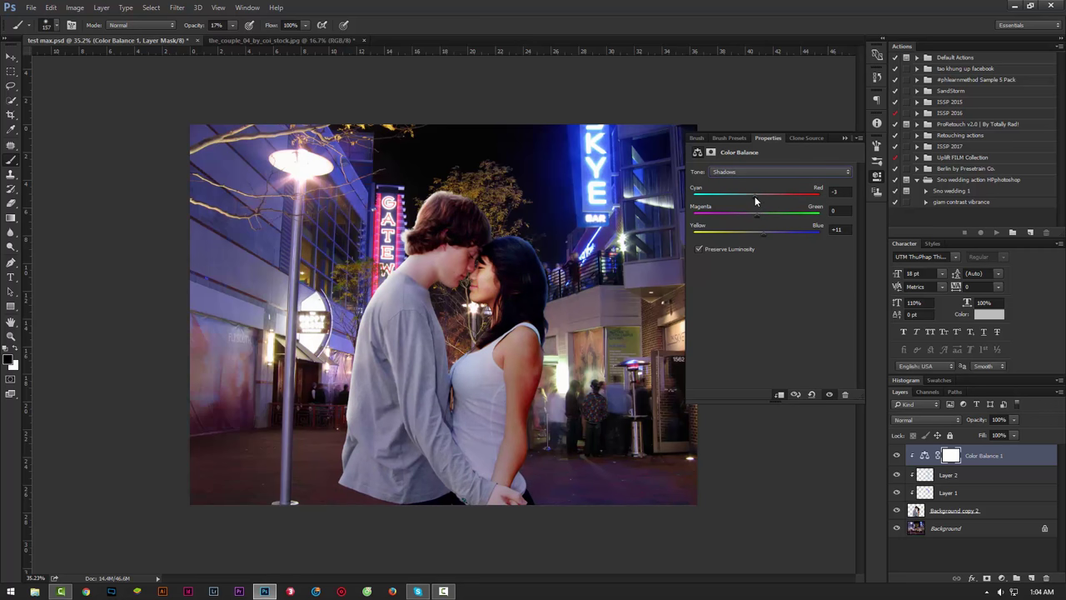
# - Toggle the Color Balance layer on and off to compare, then select Background
pyautogui.click(844, 139)
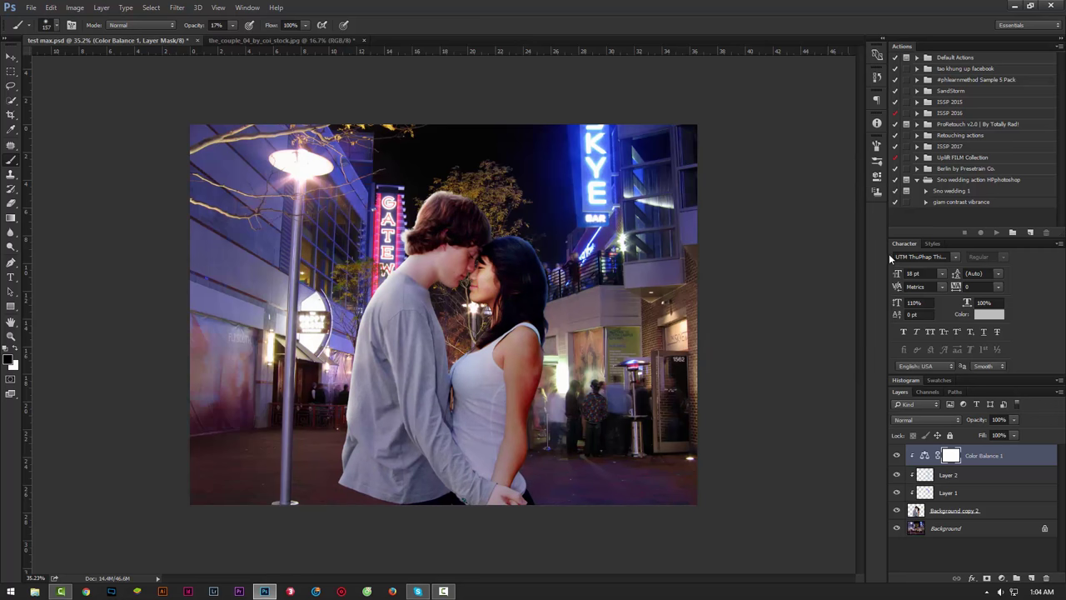
pyautogui.click(897, 456)
pyautogui.click(897, 456)
pyautogui.click(897, 457)
pyautogui.click(897, 457)
pyautogui.click(963, 529)
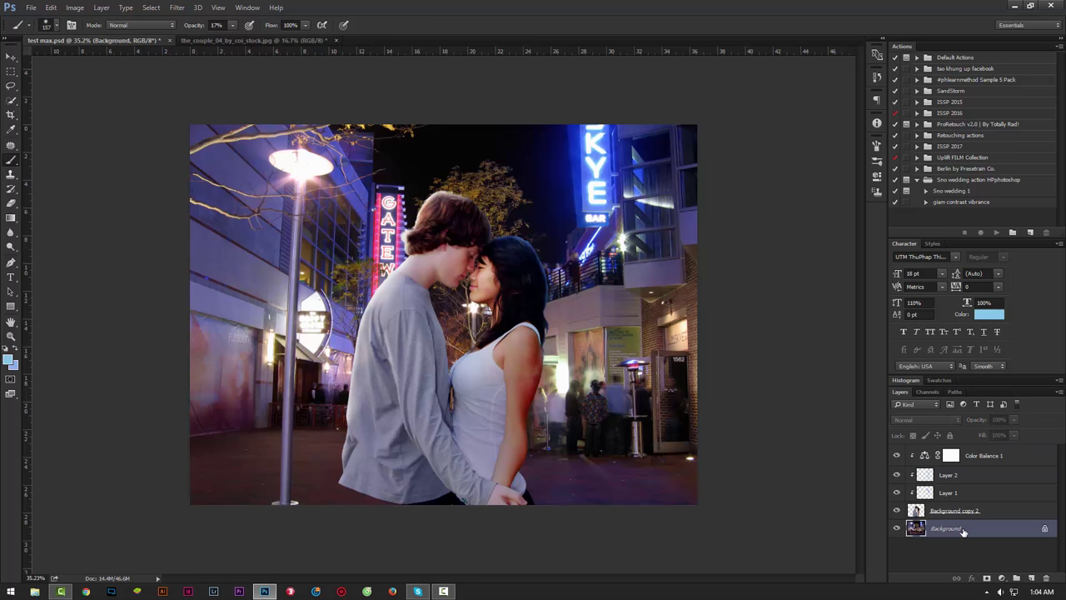
# - Duplicate the Background, apply a Lens Blur with a raised radius, and toggle it to compare
pyautogui.hotkey('ctrl', 'j')
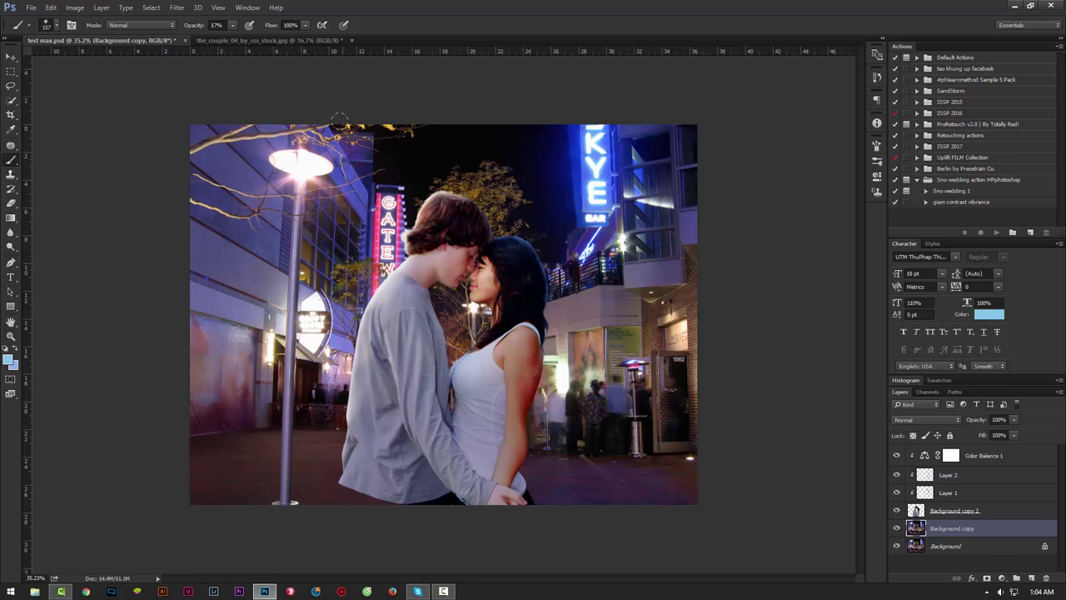
pyautogui.click(176, 7)
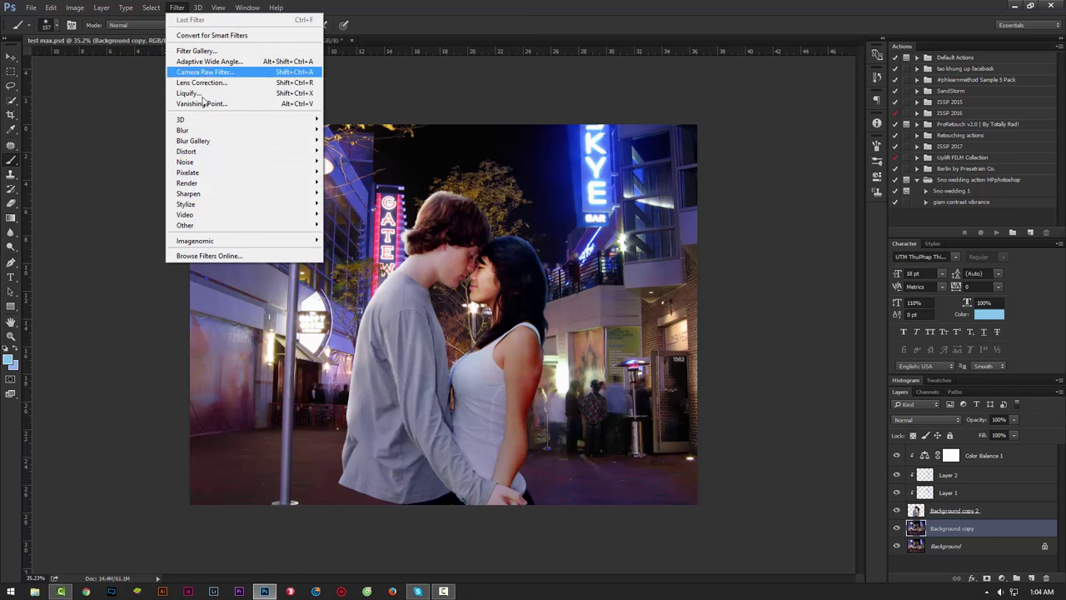
pyautogui.moveTo(183, 130)
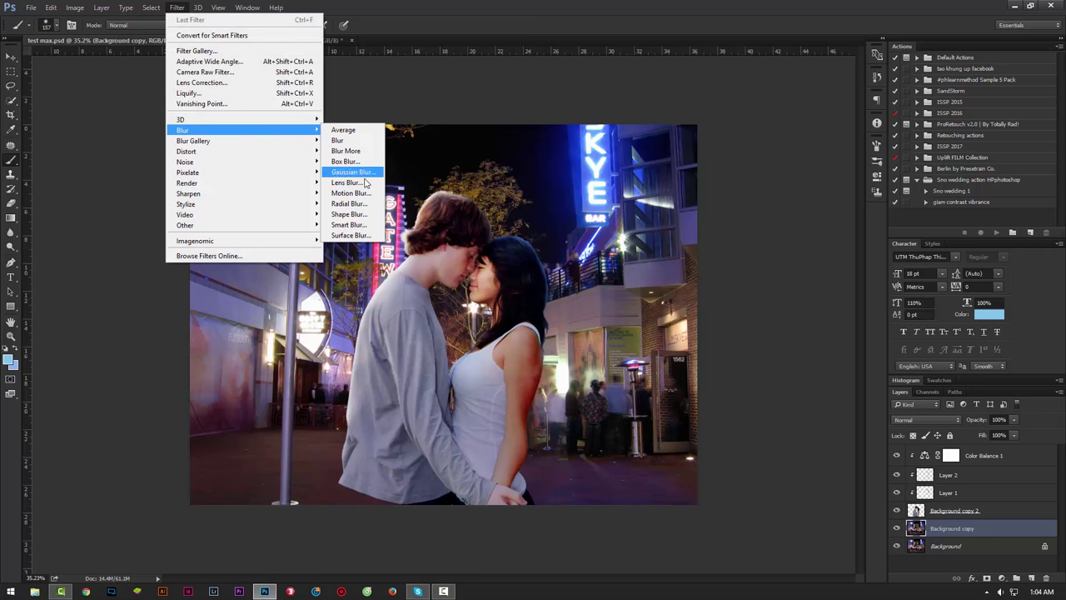
pyautogui.click(365, 182)
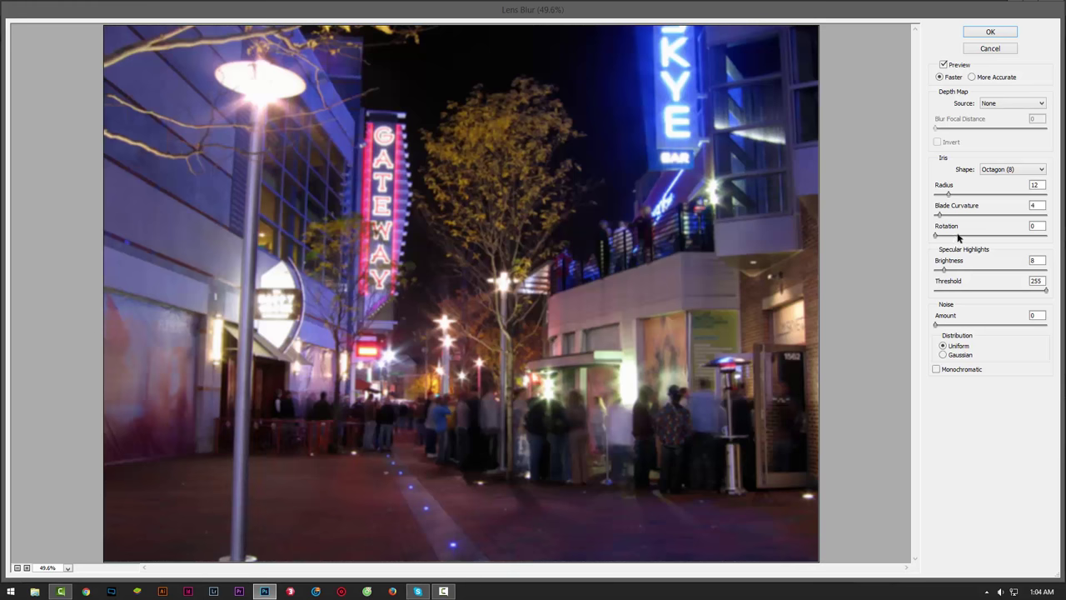
pyautogui.moveTo(950, 194); pyautogui.dragTo(953, 198)
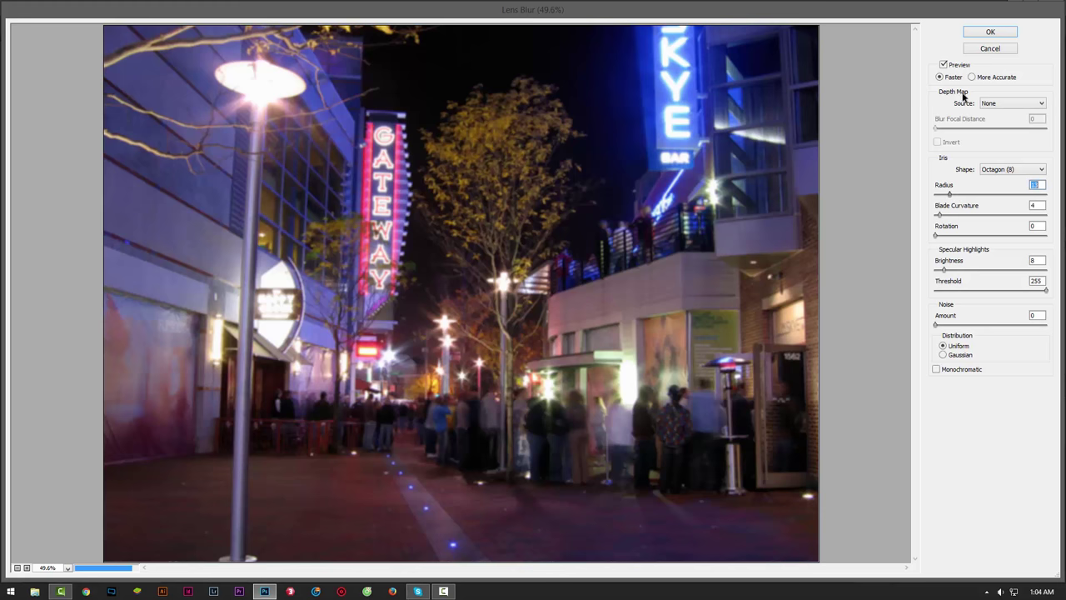
pyautogui.click(990, 33)
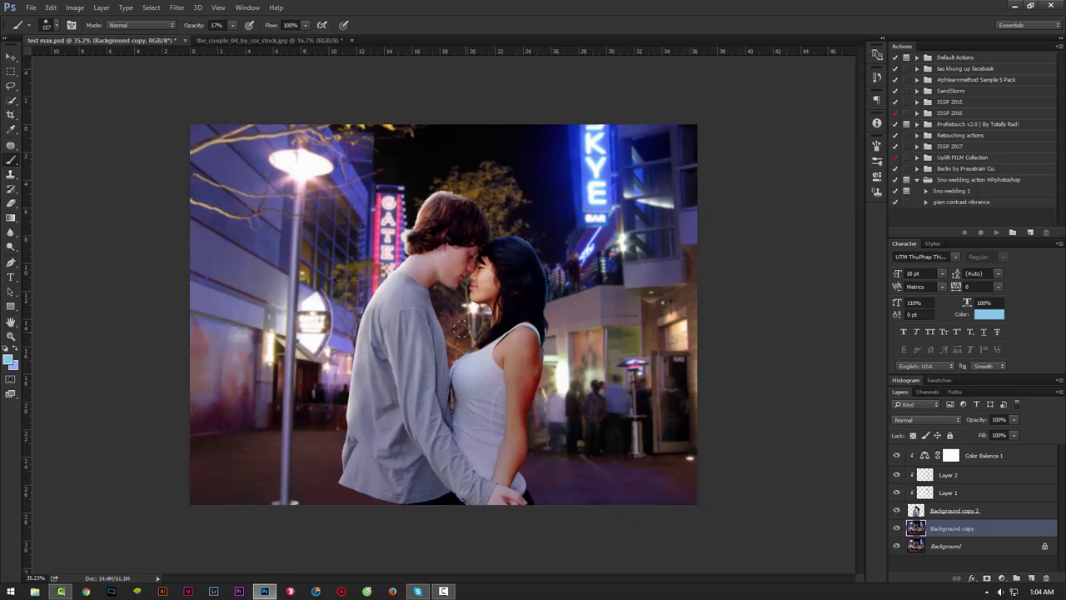
pyautogui.click(896, 528)
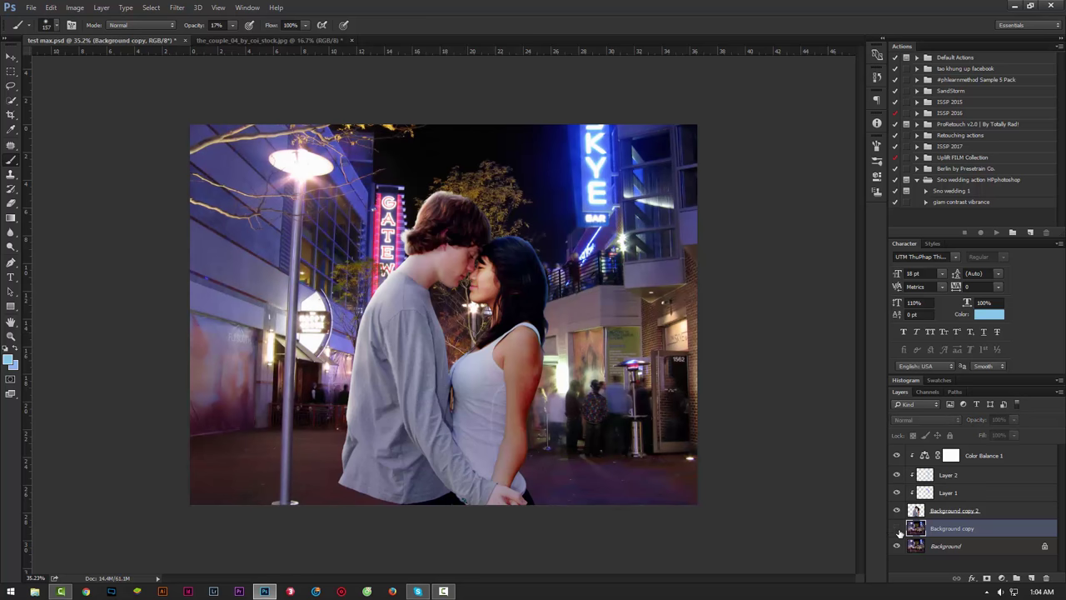
pyautogui.click(896, 528)
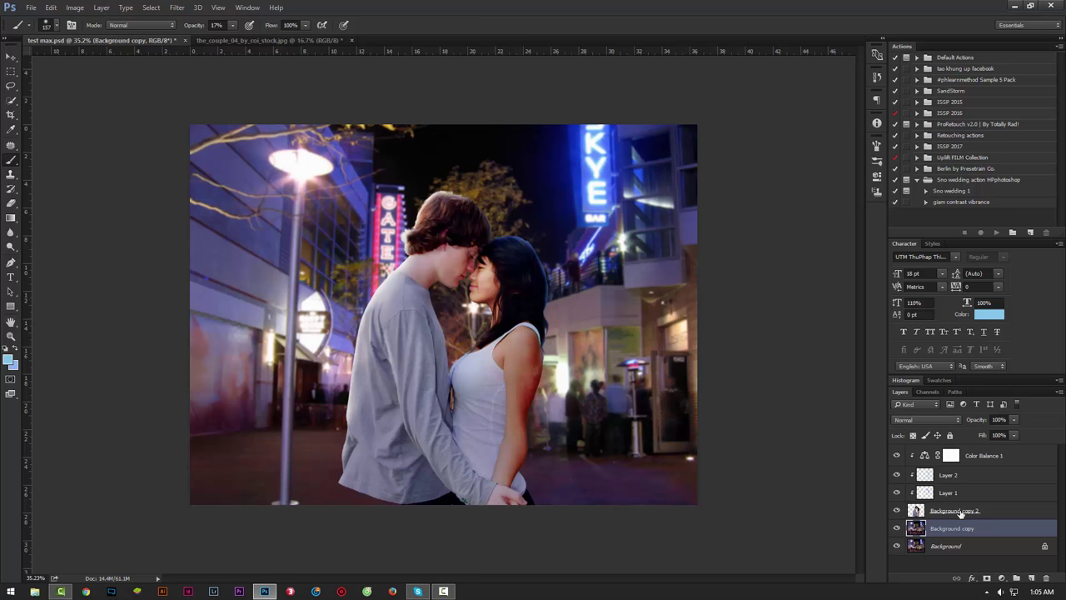
# - Add a clipped Curves adjustment above Color Balance 1, raising the upper tones
pyautogui.click(1000, 457)
pyautogui.click(1002, 577)
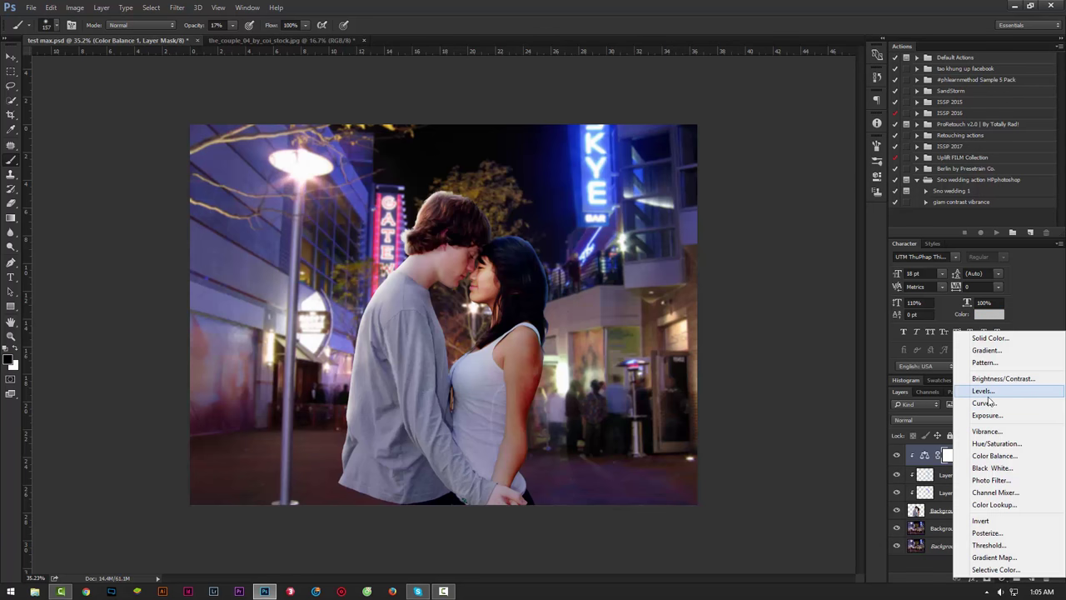
pyautogui.click(983, 404)
pyautogui.click(780, 395)
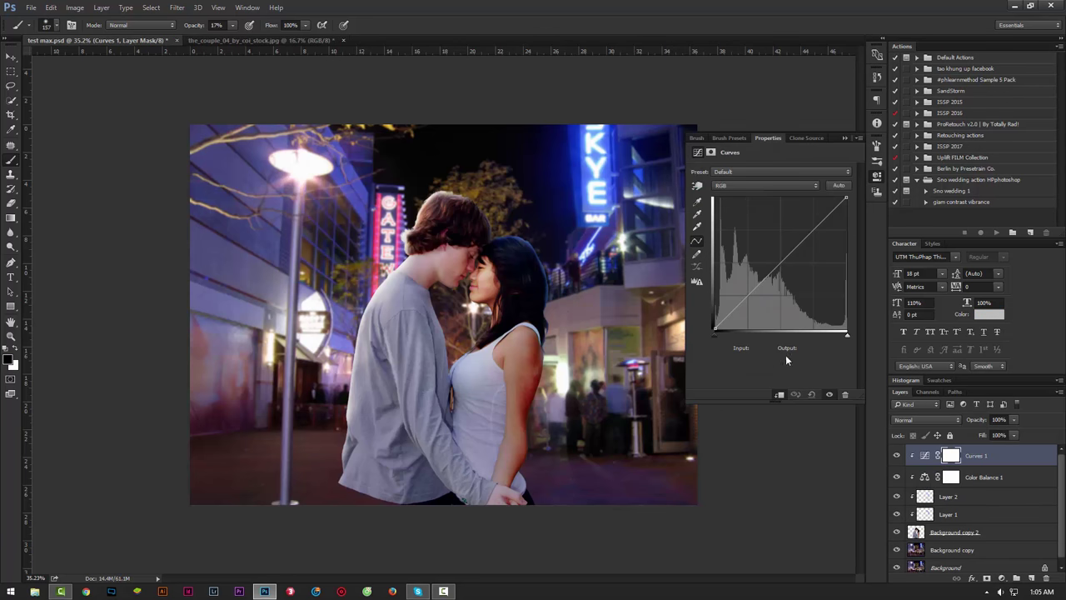
pyautogui.moveTo(796, 250); pyautogui.dragTo(794, 232)
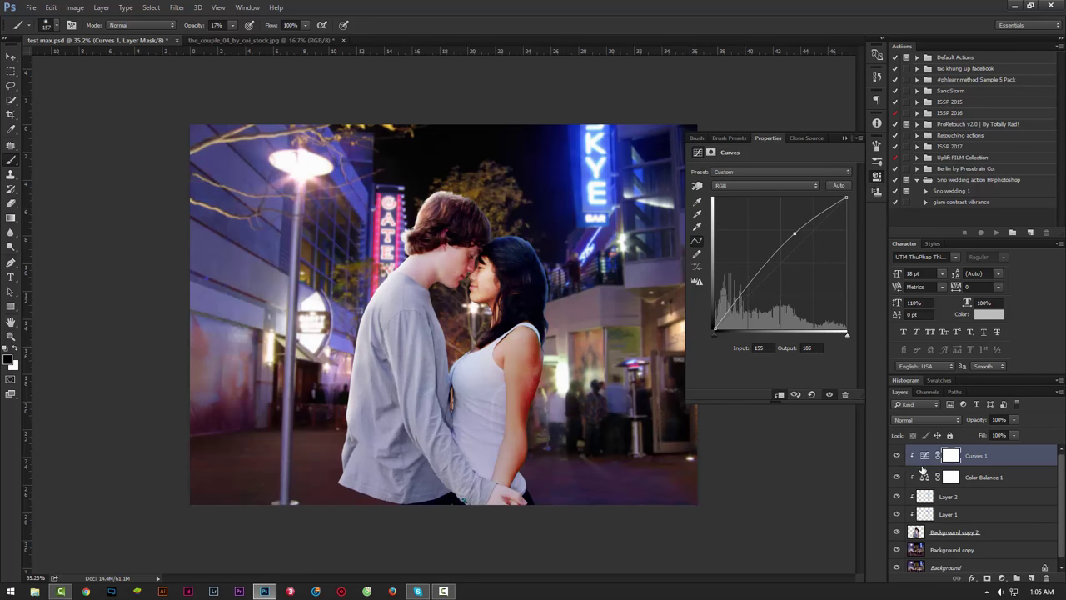
pyautogui.scroll(-1, 925, 488)
pyautogui.click(898, 529)
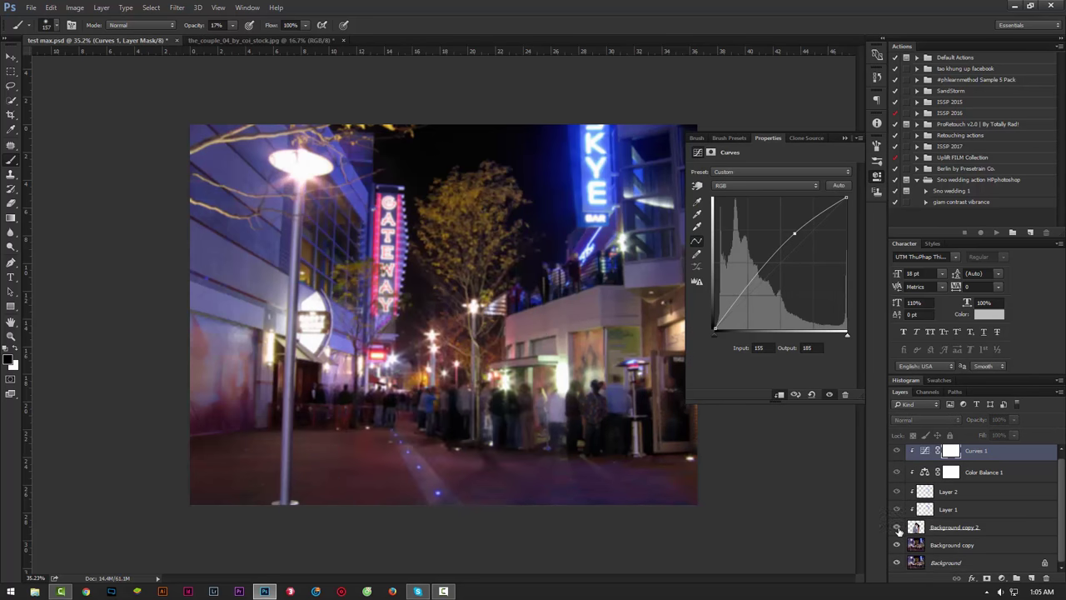
pyautogui.click(897, 528)
pyautogui.scroll(1, 898, 529)
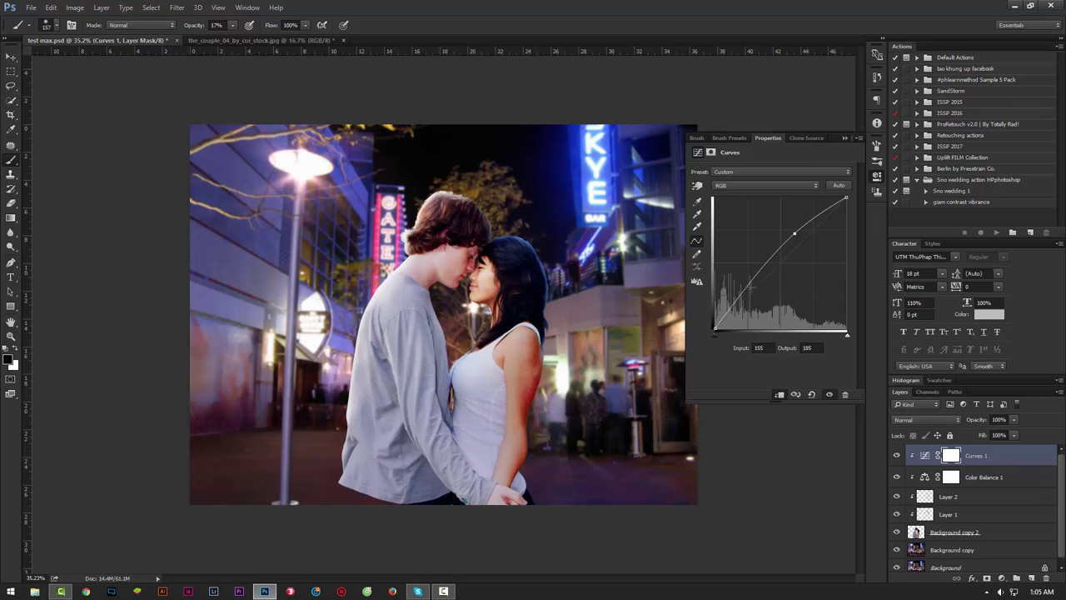
# - Add a lower shadow point, refine the upper point and blend the Curves in Luminosity mode
pyautogui.moveTo(750, 288); pyautogui.dragTo(749, 290)
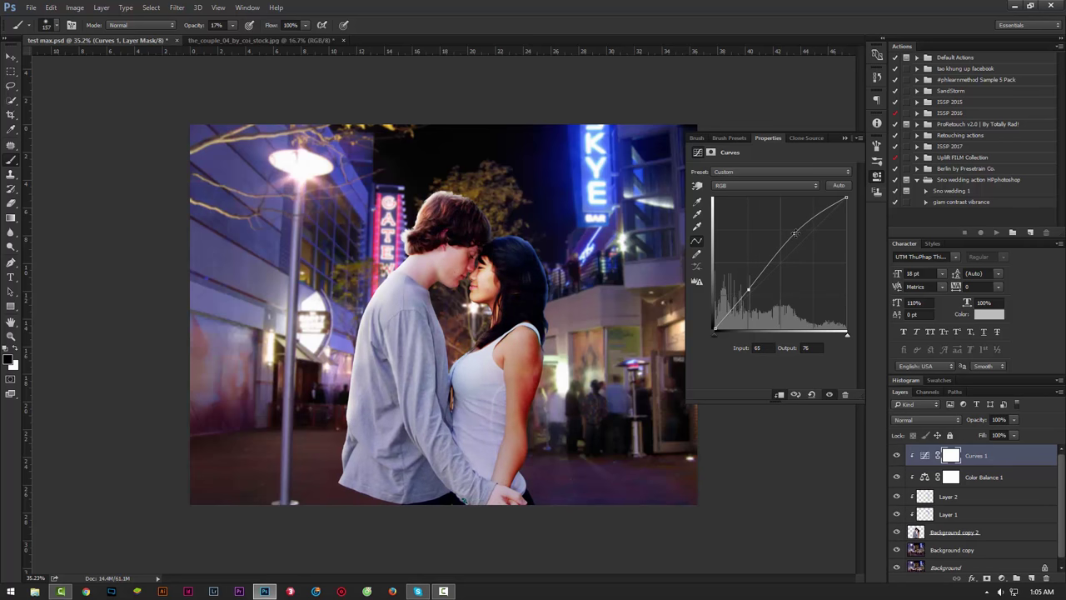
pyautogui.moveTo(794, 234); pyautogui.dragTo(793, 242)
pyautogui.moveTo(748, 289); pyautogui.dragTo(749, 292)
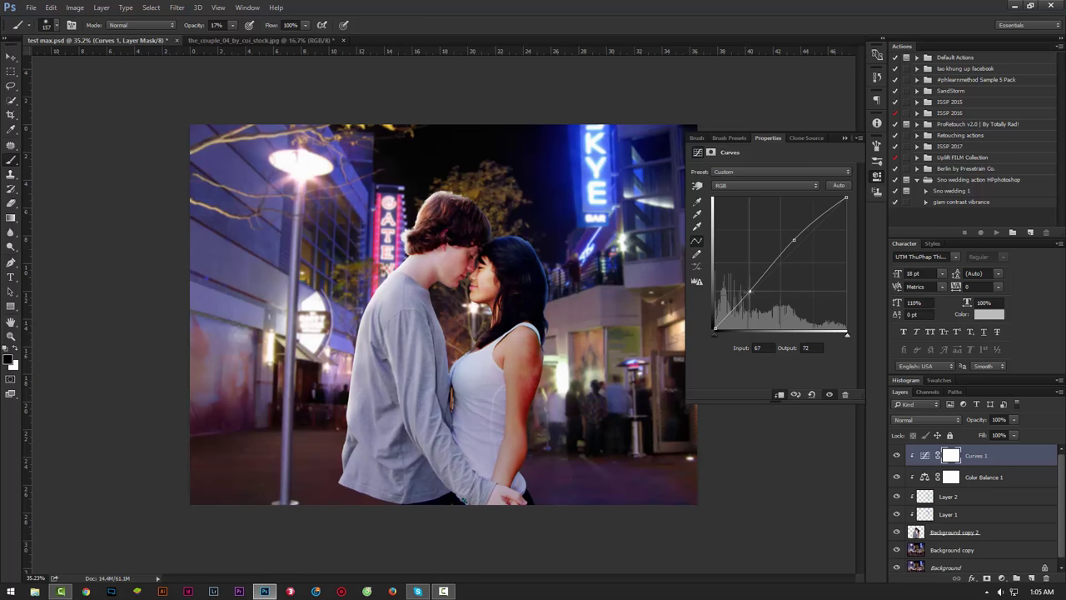
pyautogui.click(950, 420)
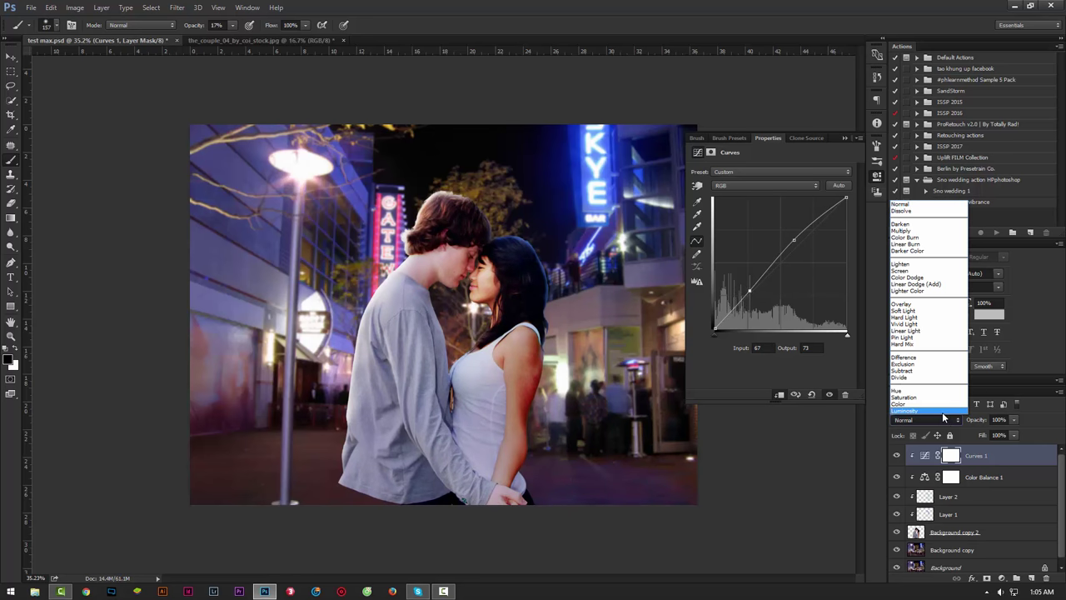
pyautogui.click(906, 411)
pyautogui.moveTo(795, 242); pyautogui.dragTo(795, 241)
pyautogui.click(844, 139)
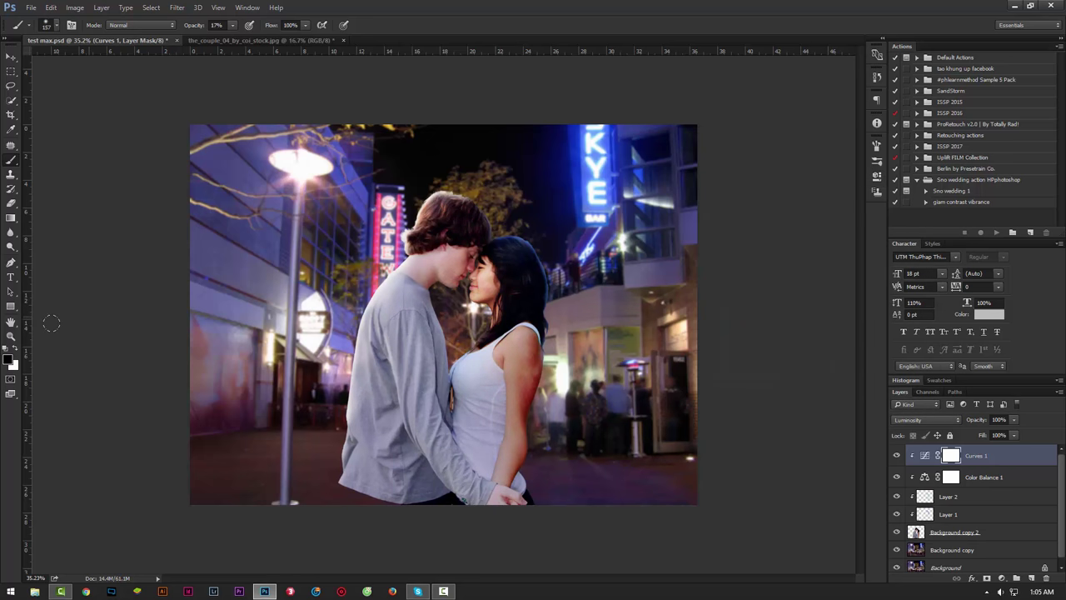
pyautogui.click(10, 335)
pyautogui.moveTo(388, 304); pyautogui.dragTo(419, 332)
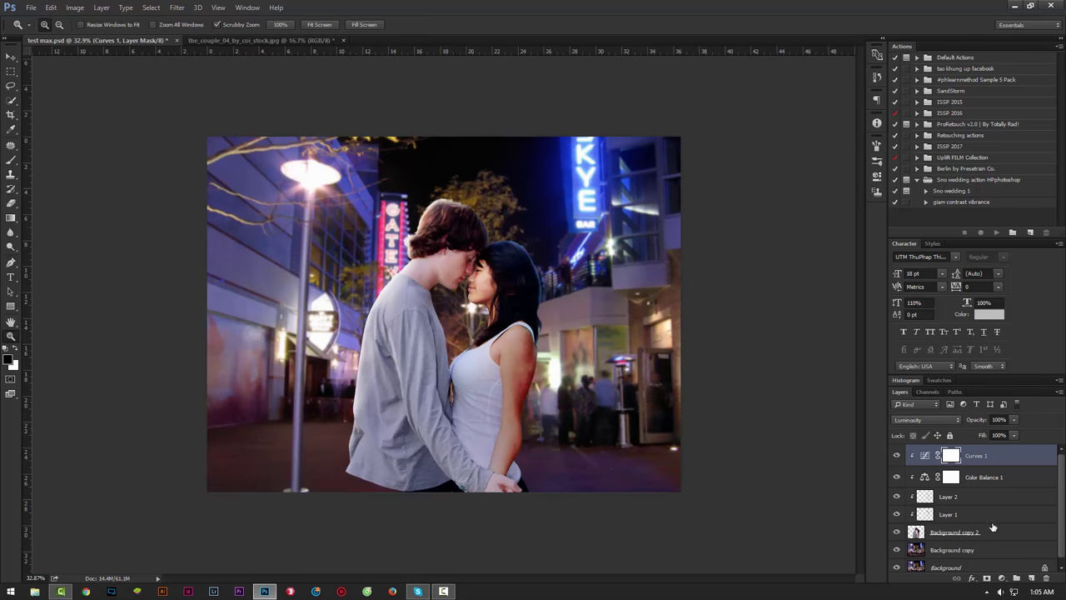
pyautogui.keyDown('shift'); pyautogui.click(1010, 533); pyautogui.keyUp('shift')
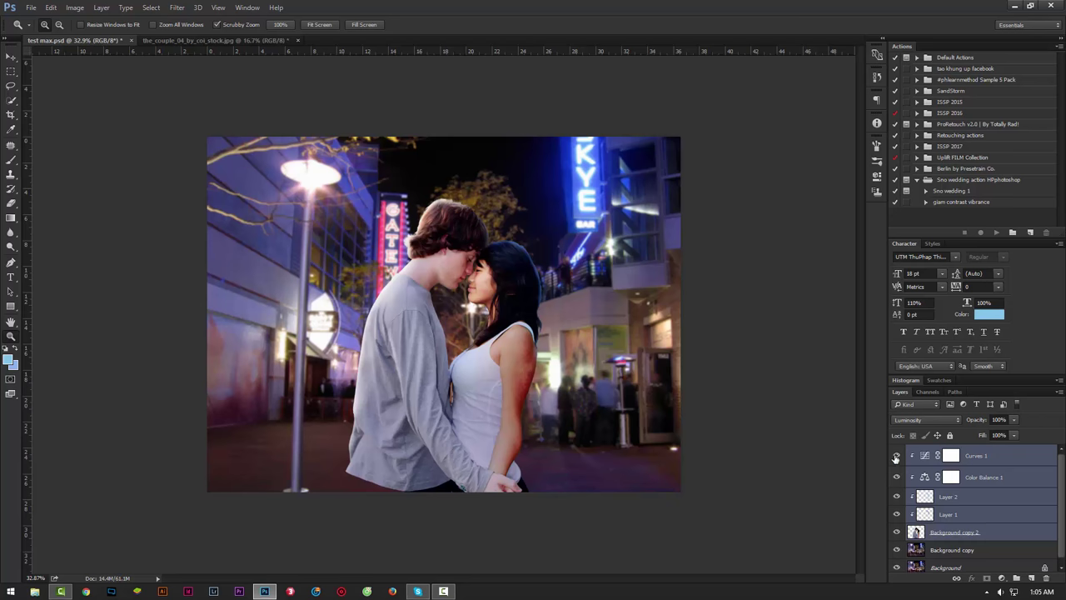
pyautogui.moveTo(896, 455)
pyautogui.mouseDown()
pyautogui.moveTo(897, 516)
pyautogui.moveTo(896, 456)
pyautogui.mouseUp()
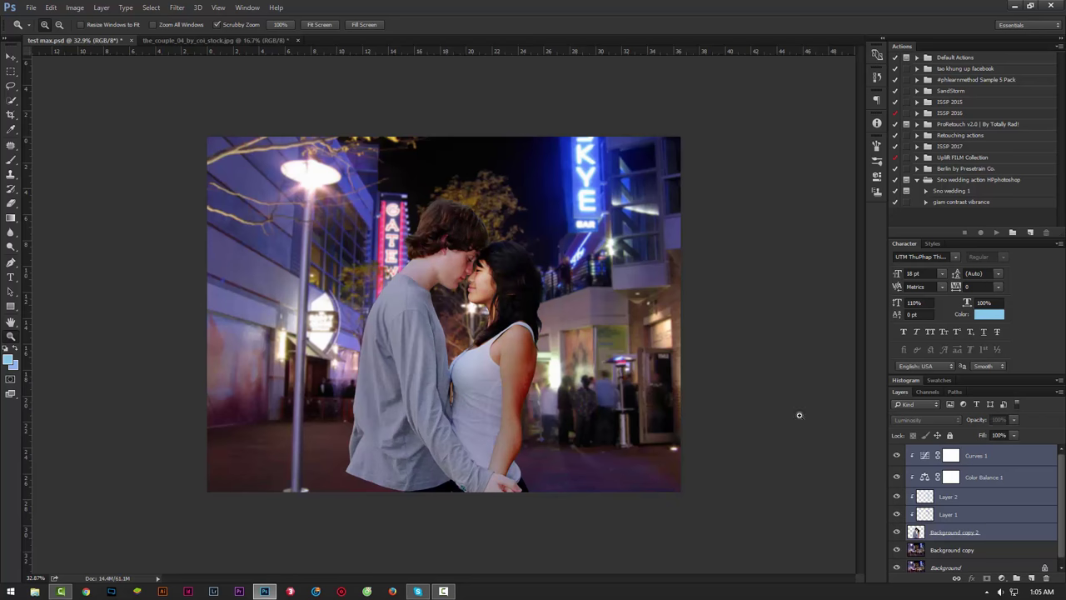
pyautogui.click(876, 77)
pyautogui.scroll(3, 782, 147)
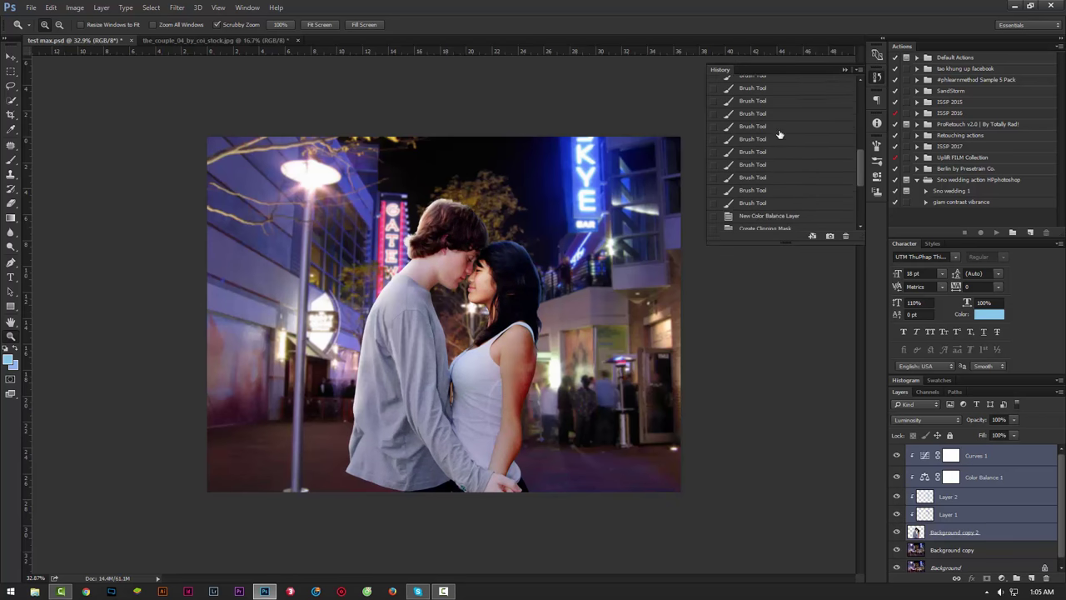
pyautogui.scroll(2, 781, 147)
pyautogui.scroll(-2, 781, 148)
pyautogui.scroll(-2, 781, 147)
pyautogui.scroll(-3, 760, 163)
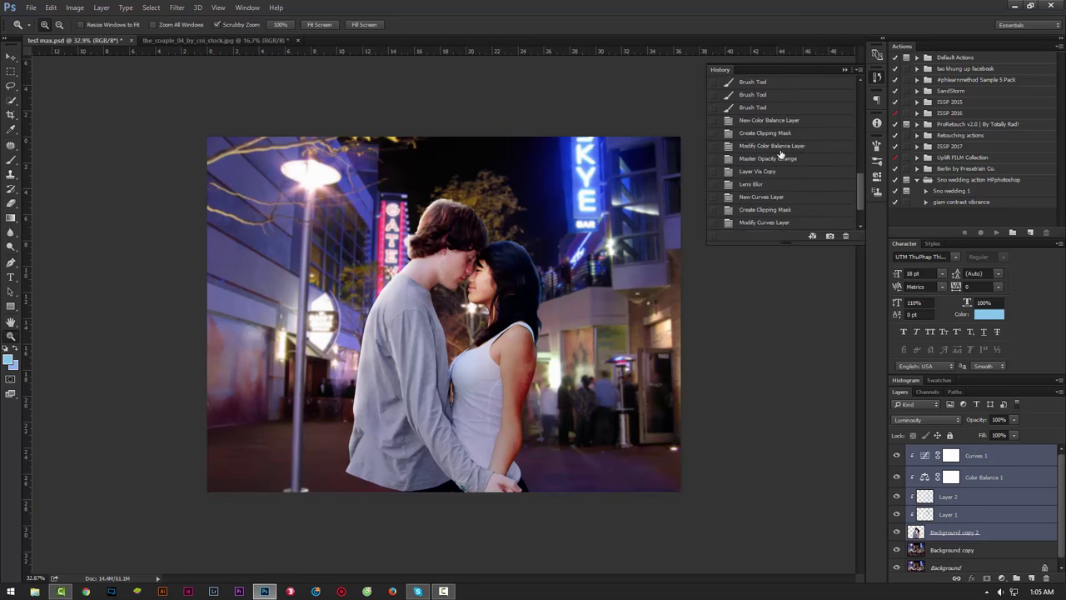
pyautogui.scroll(-2, 760, 163)
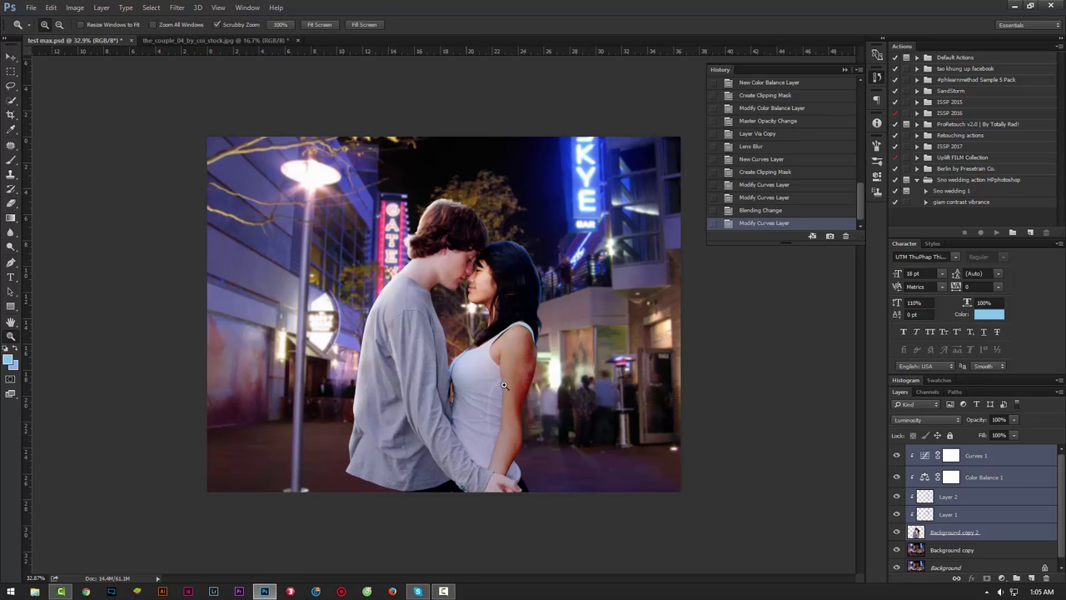
pyautogui.click(844, 69)
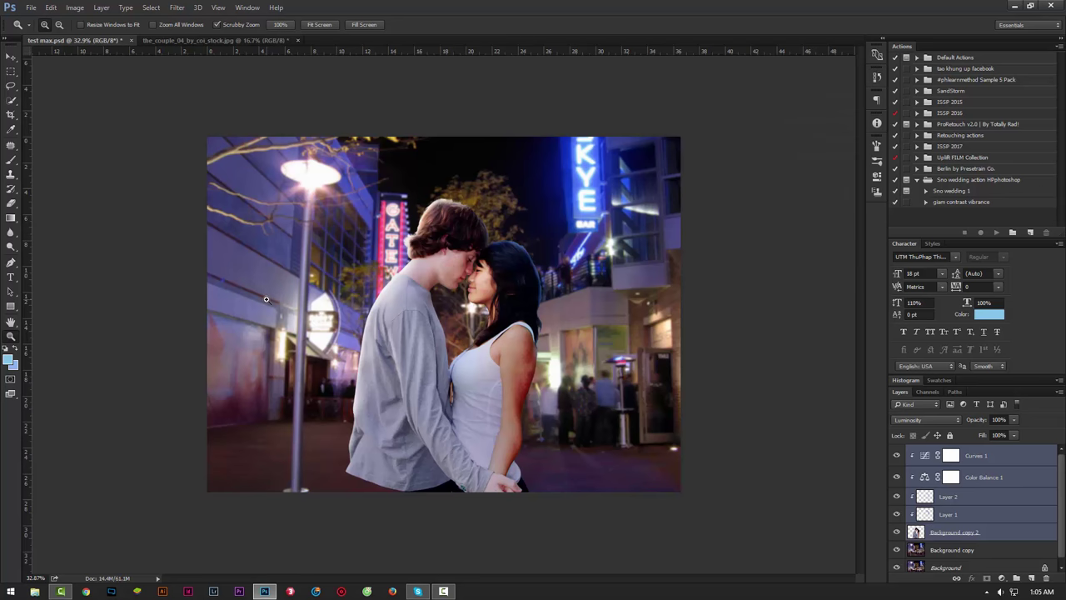